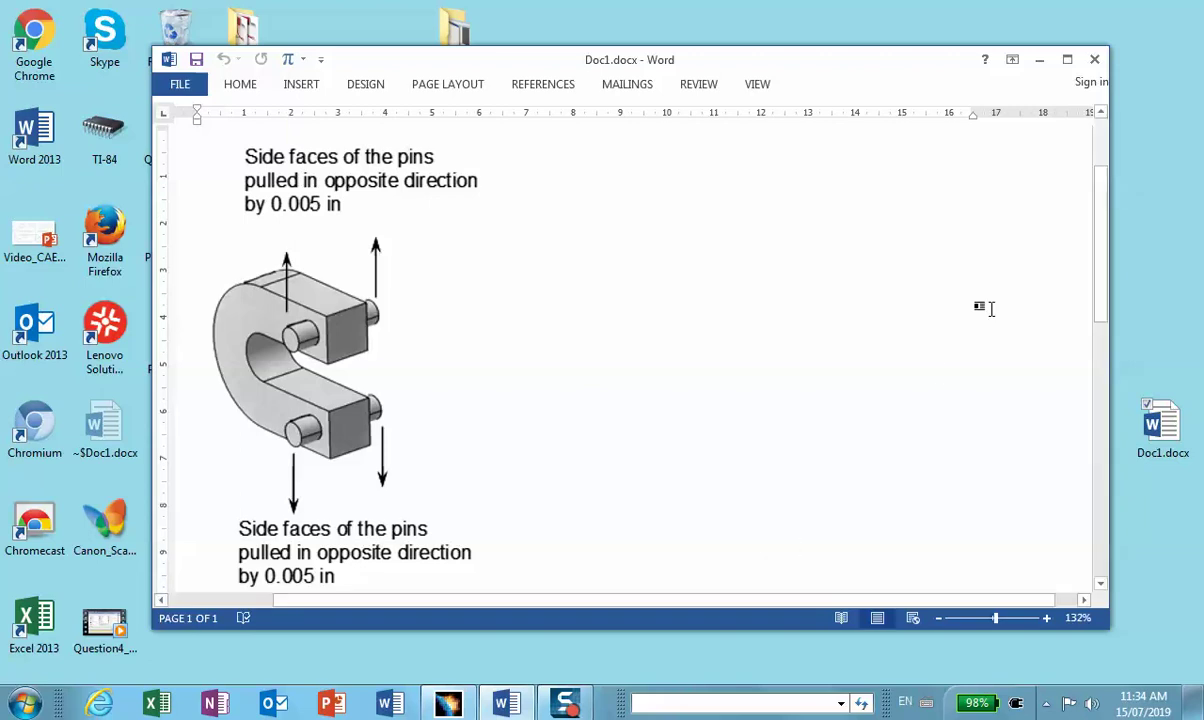
Step: Set Product1.CATProduct's save location to a new Desktop folder named C-Clamp_Assembly
click(447, 704)
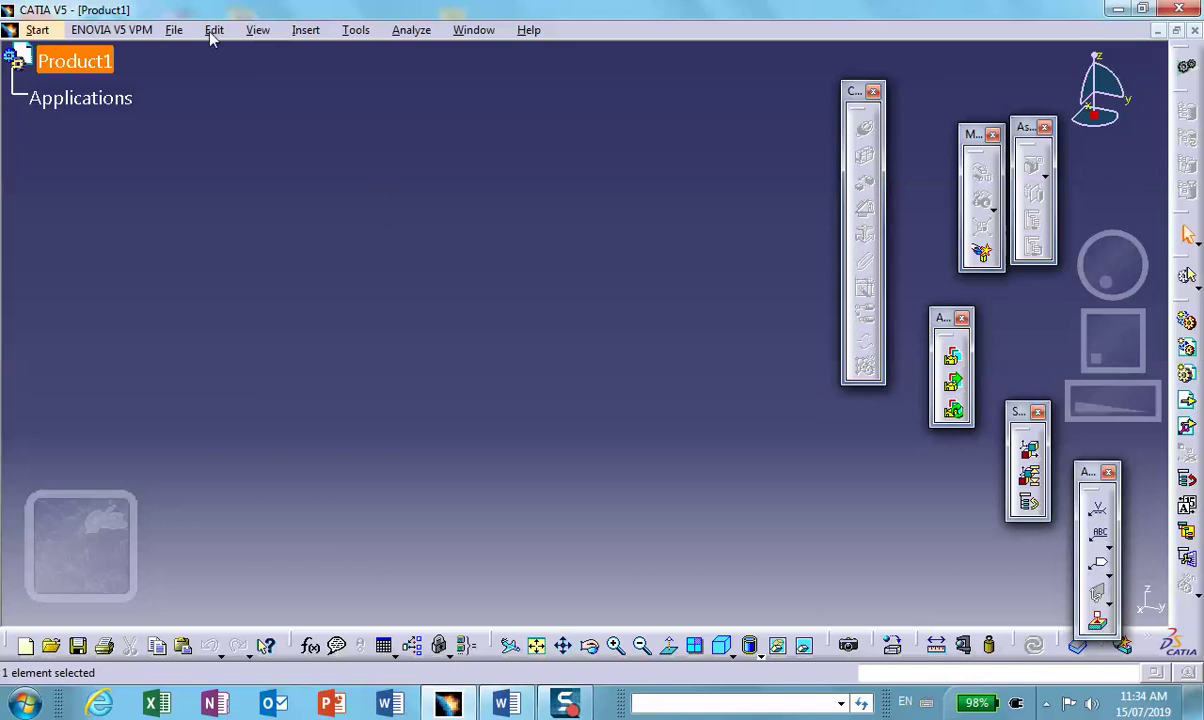
click(175, 31)
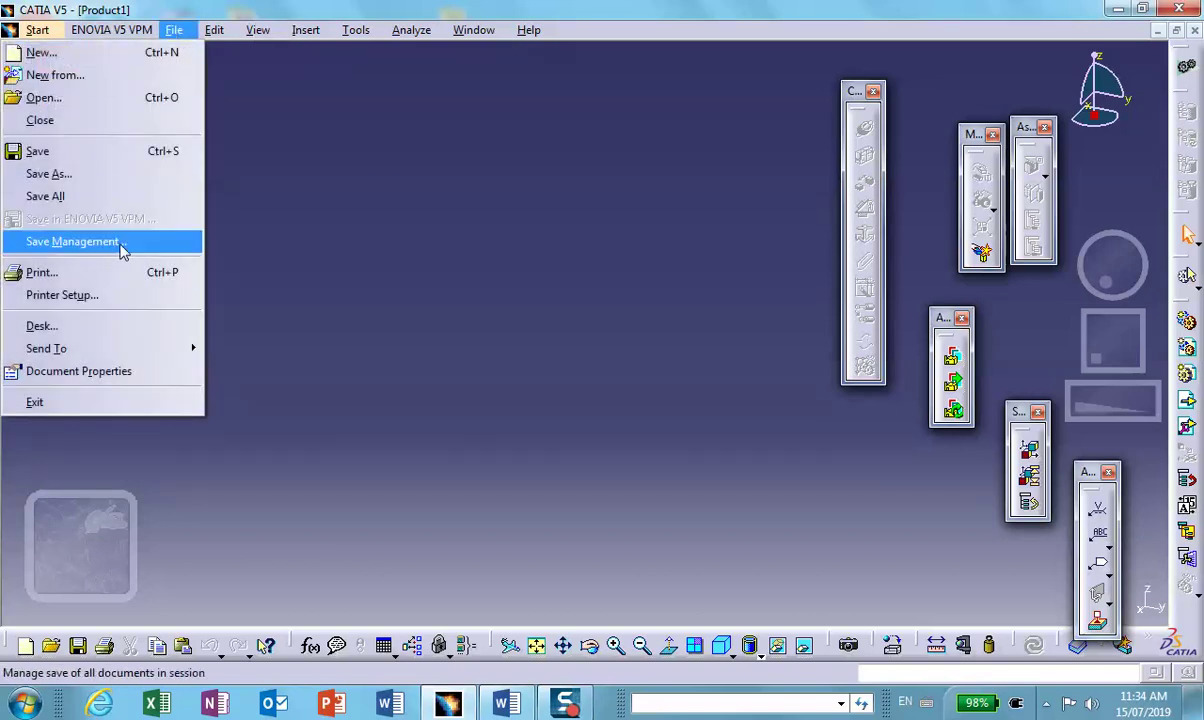
click(120, 241)
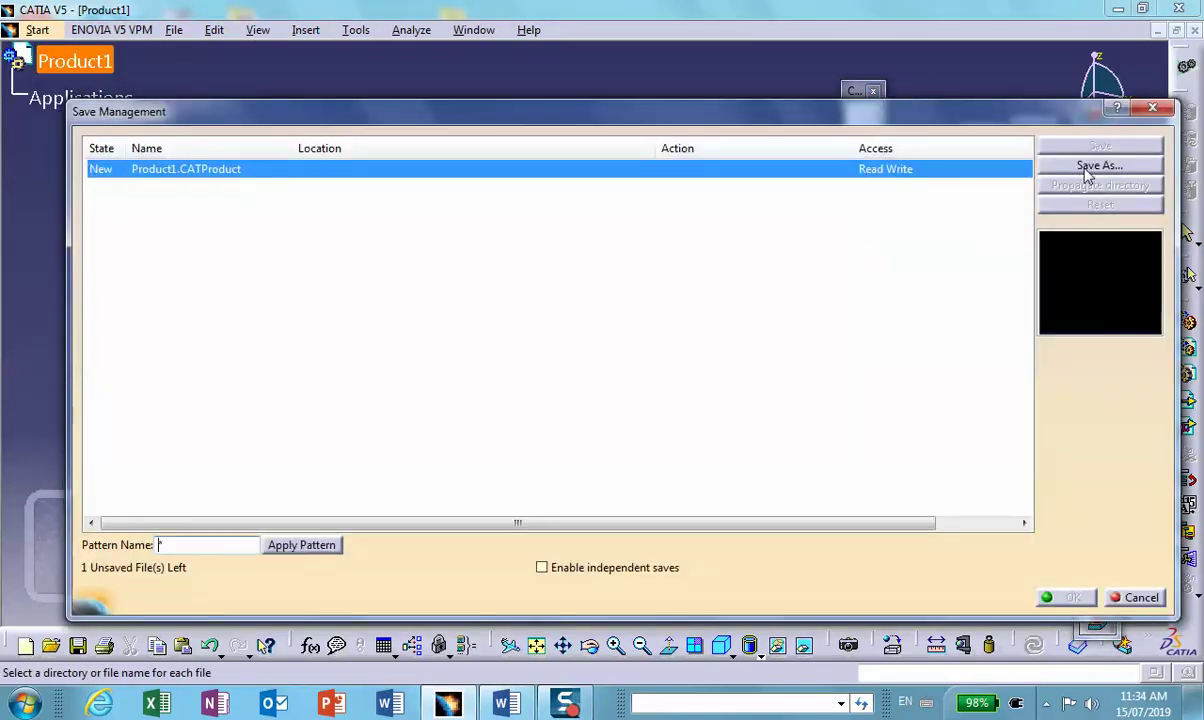
click(1090, 167)
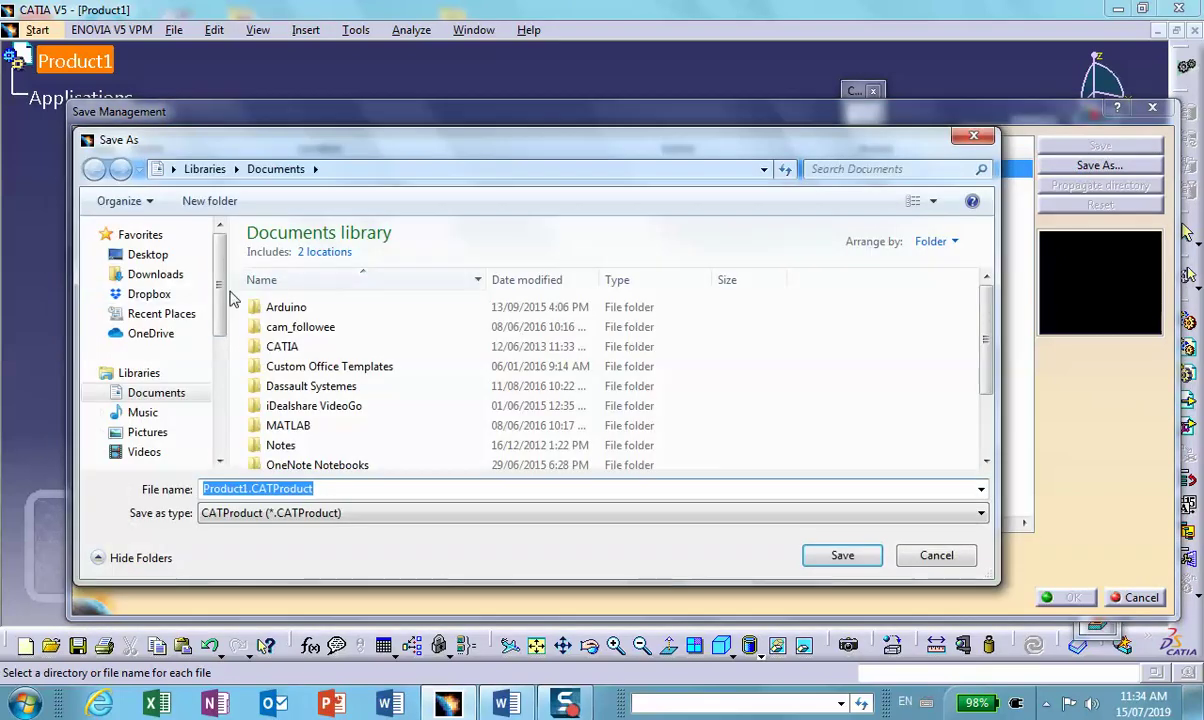
click(145, 255)
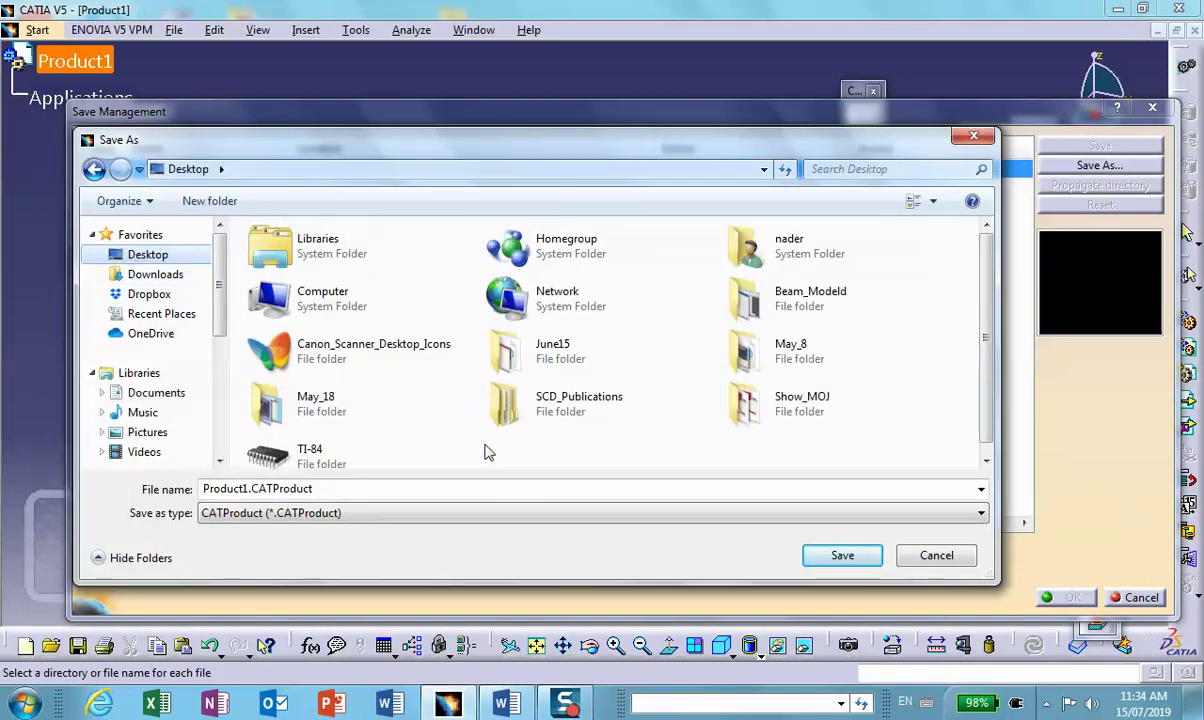
click(211, 201)
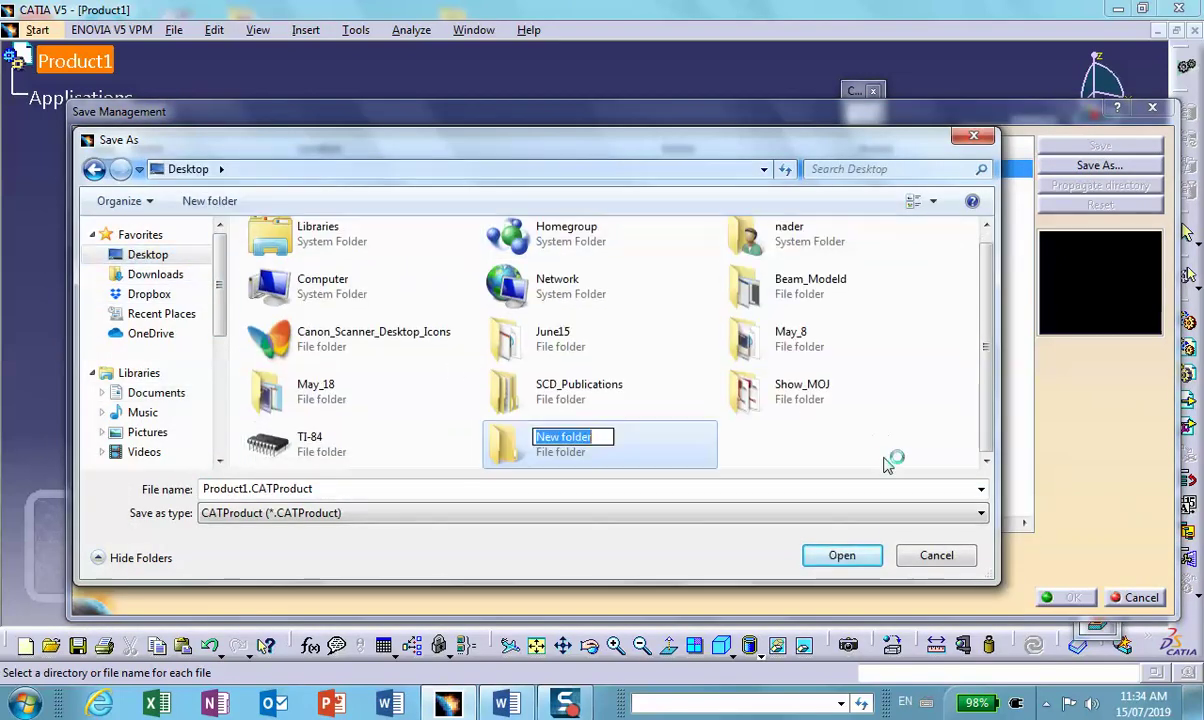
text(C-)
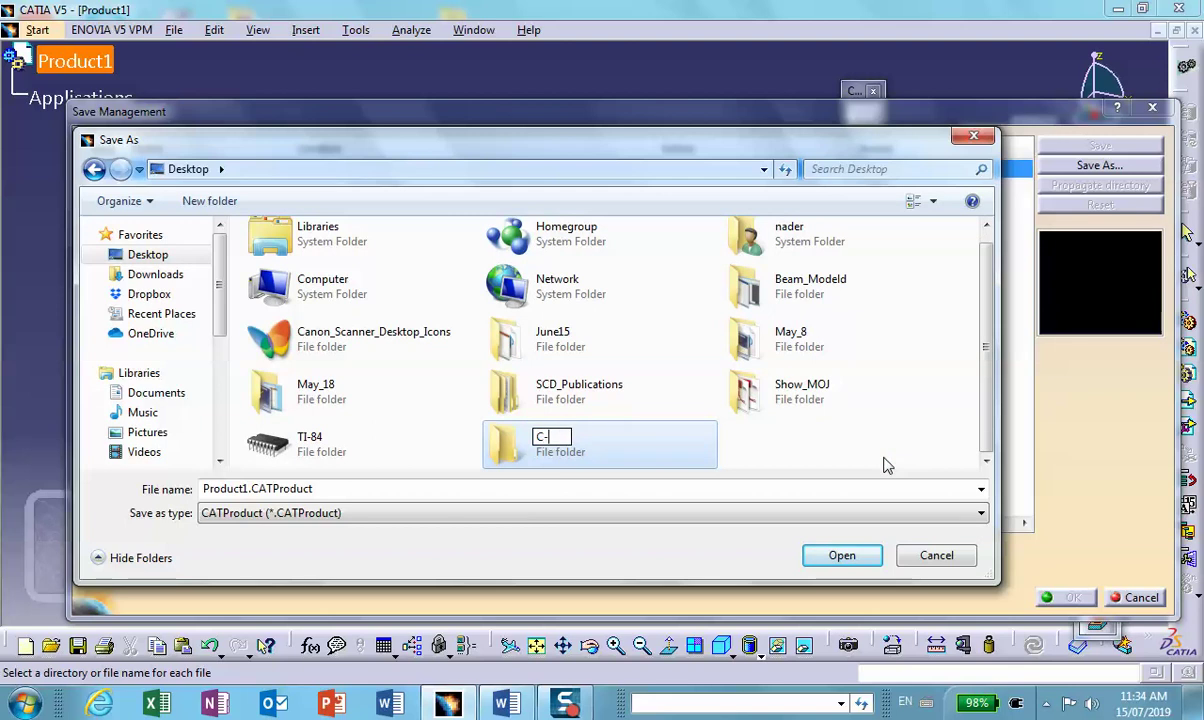
text(Clamp_)
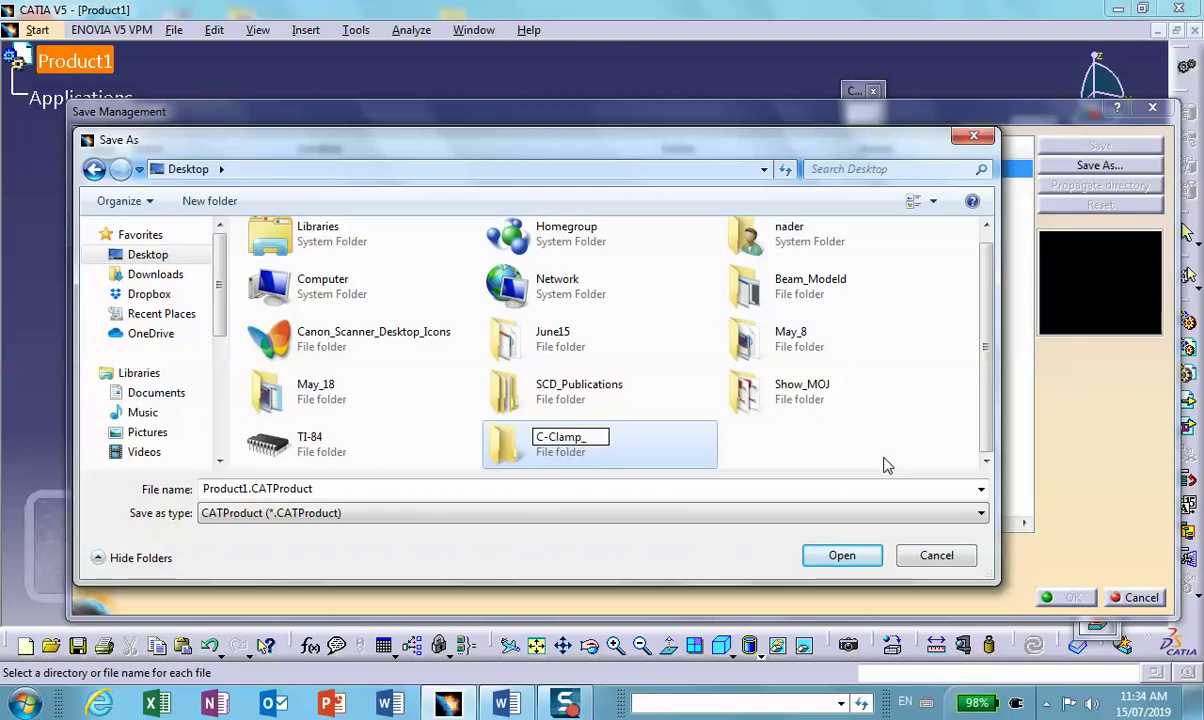
text(Assembly)
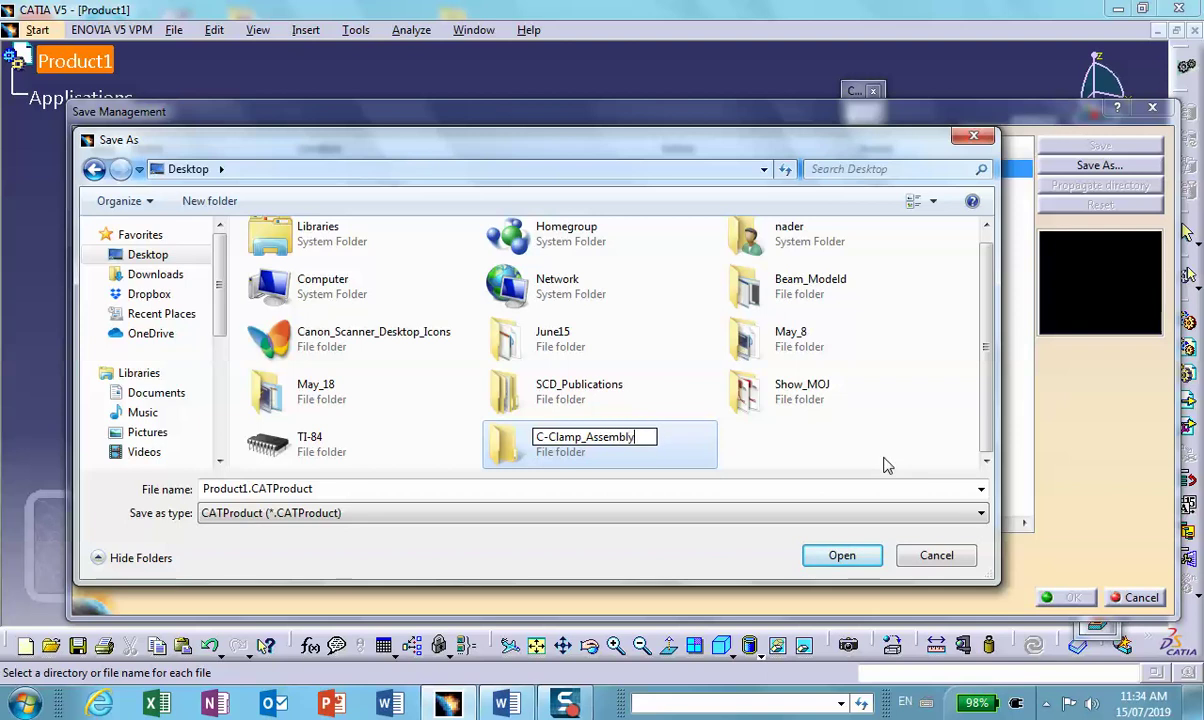
click(835, 556)
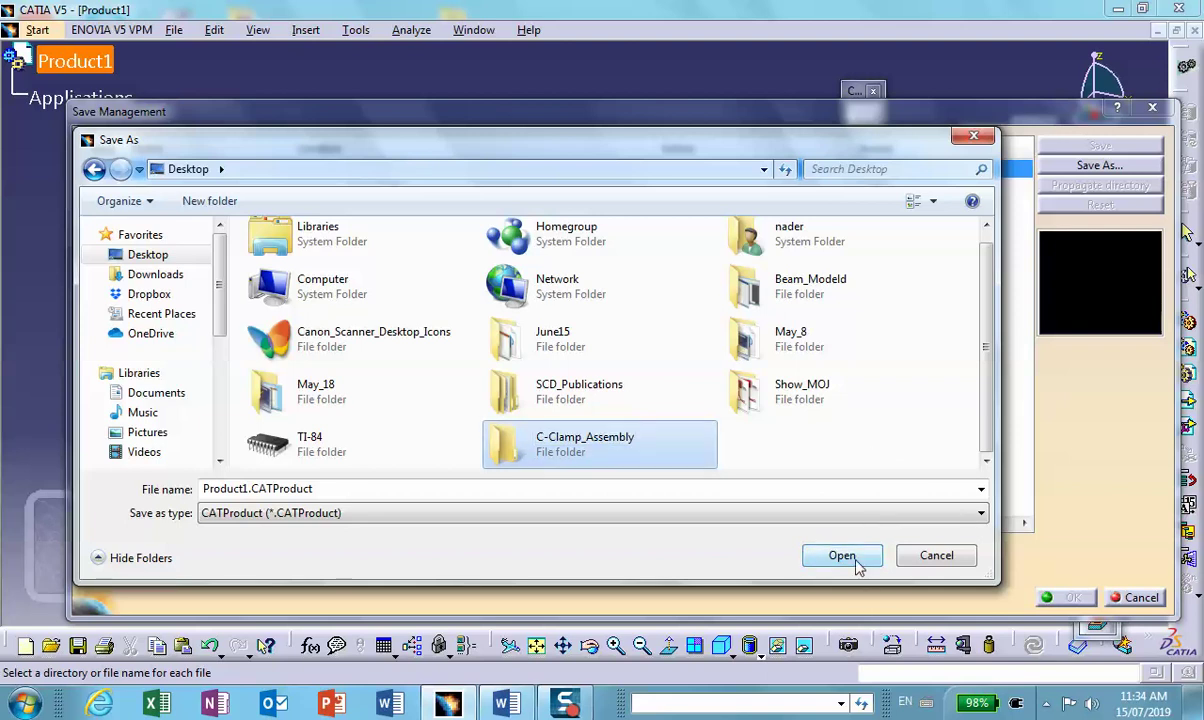
click(857, 566)
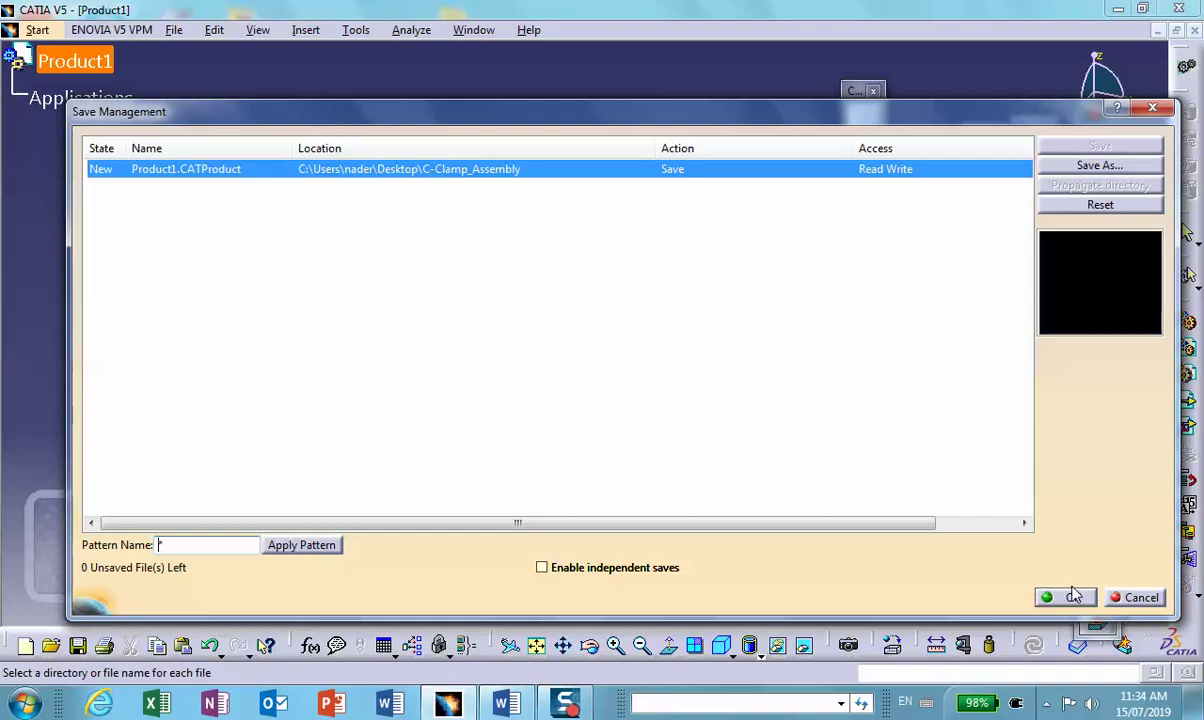
Step: Save Product1 and insert a new part under it
click(1071, 597)
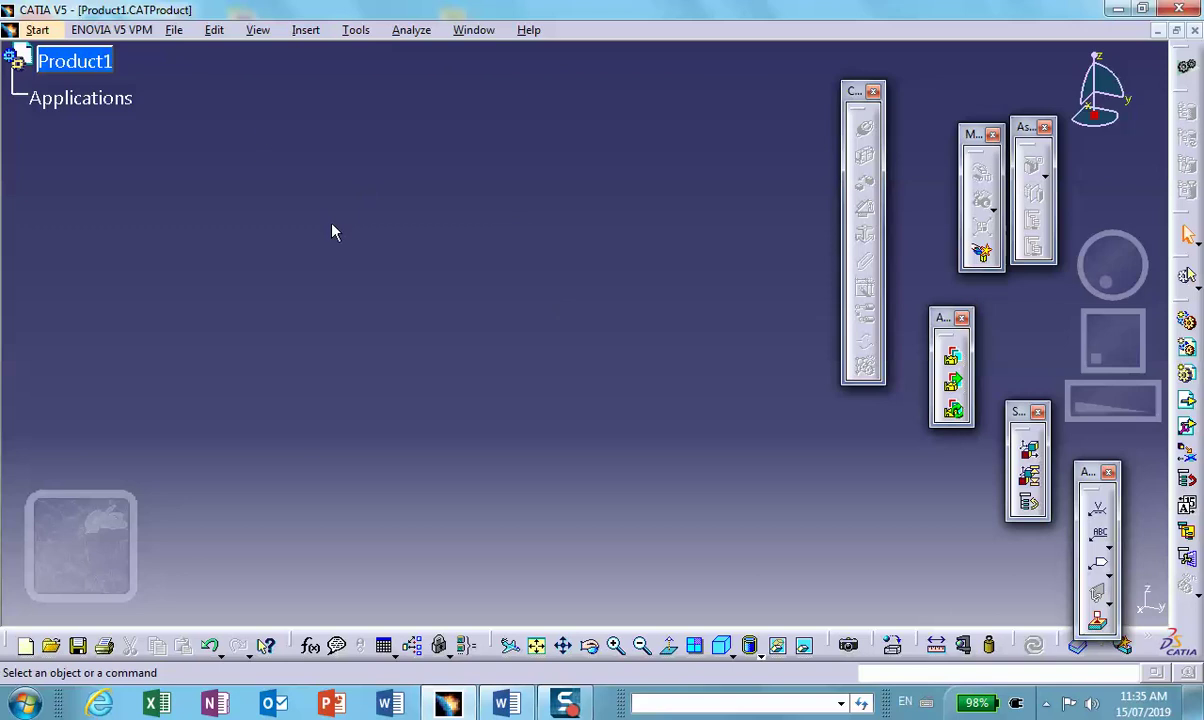
click(172, 32)
mouse_move(306, 30)
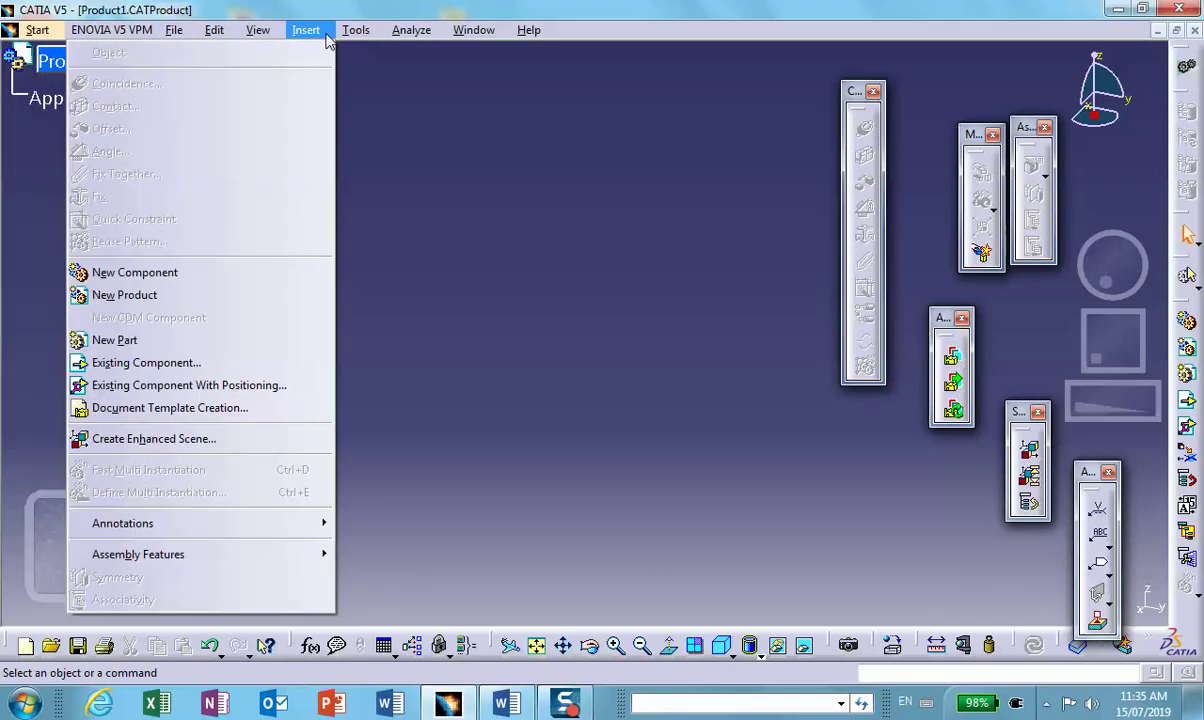
click(122, 338)
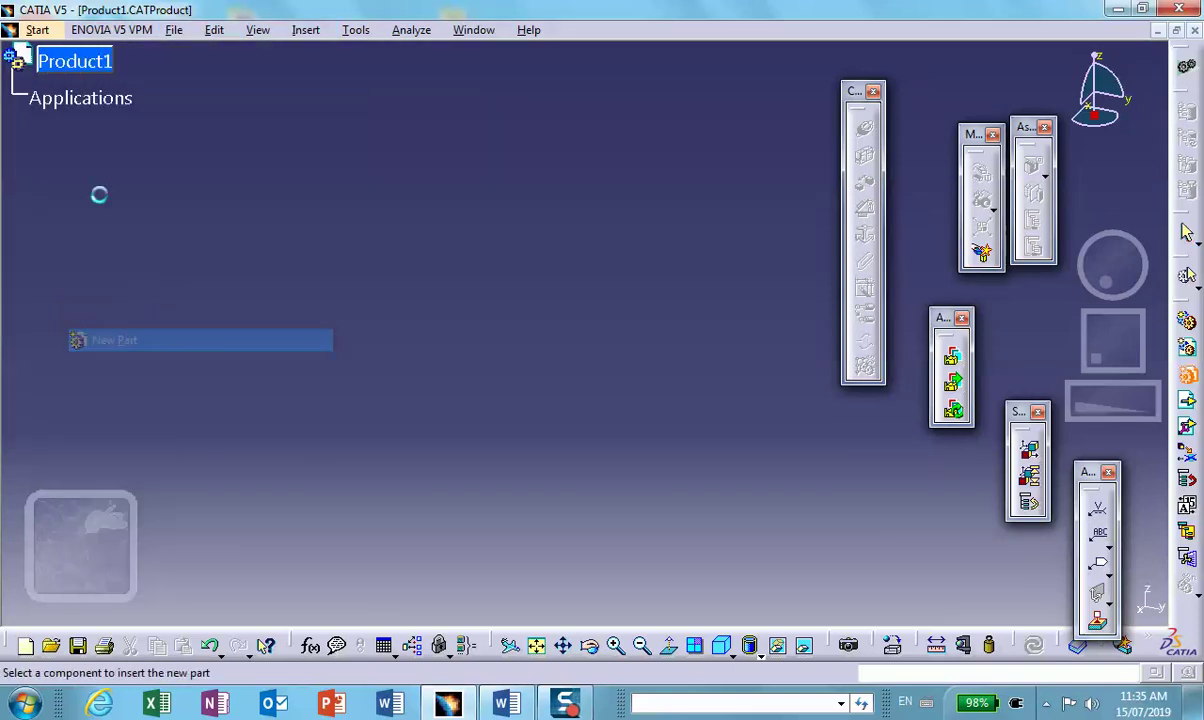
click(50, 60)
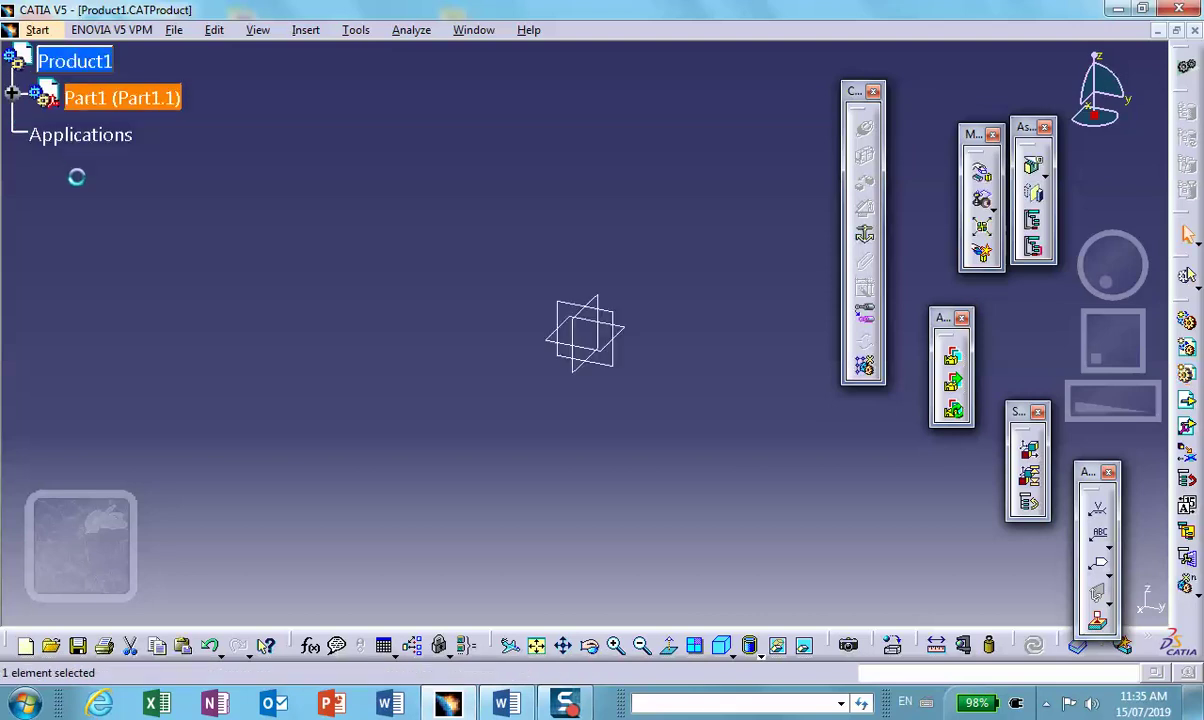
Step: Name the new part 'clamp' for both instance name and part number
click(12, 93)
right_click(131, 93)
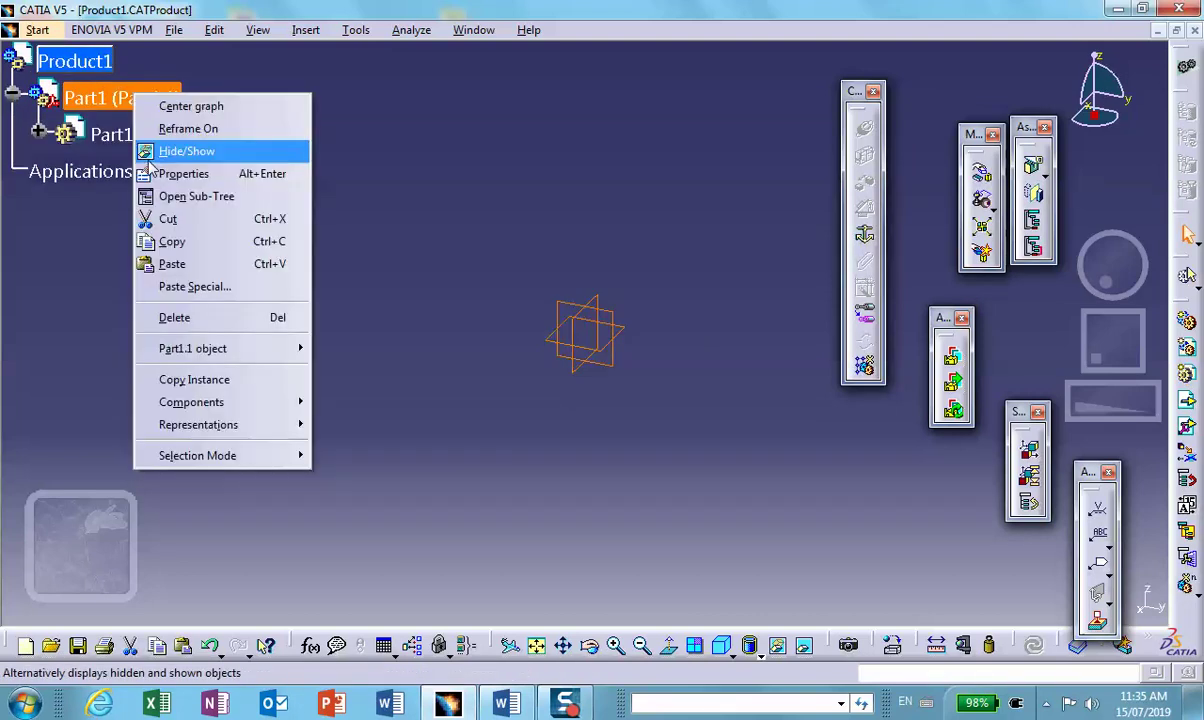
click(188, 174)
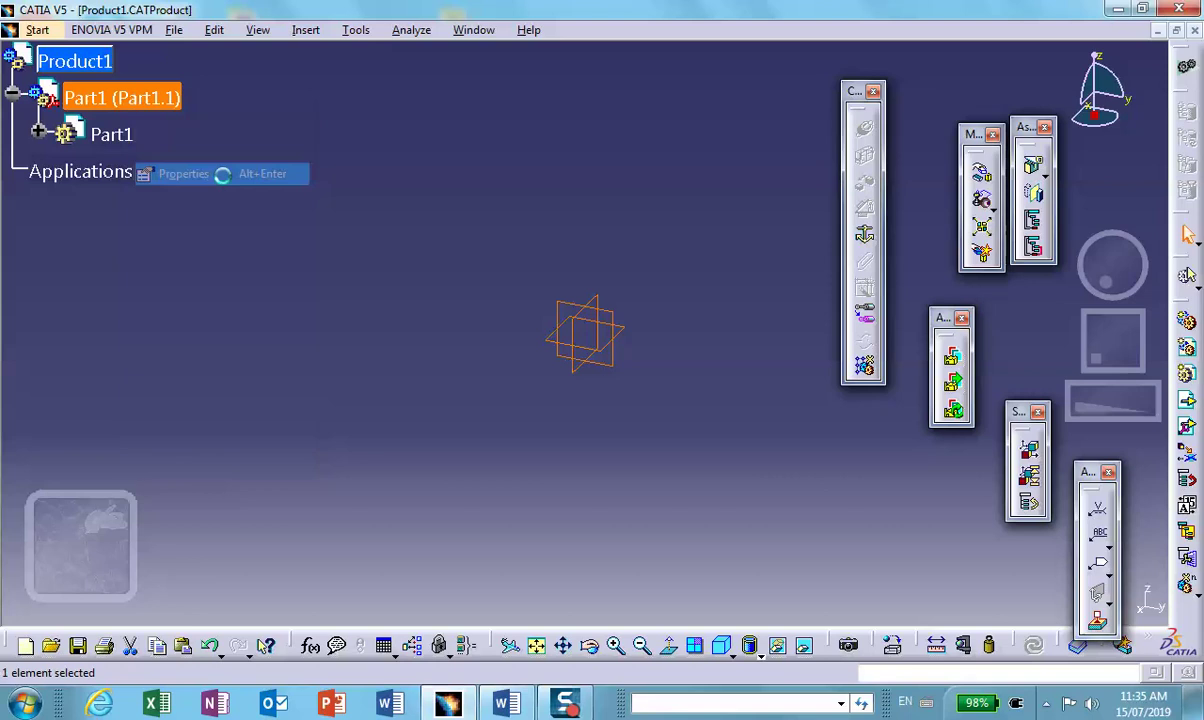
drag(449, 221, 385, 216)
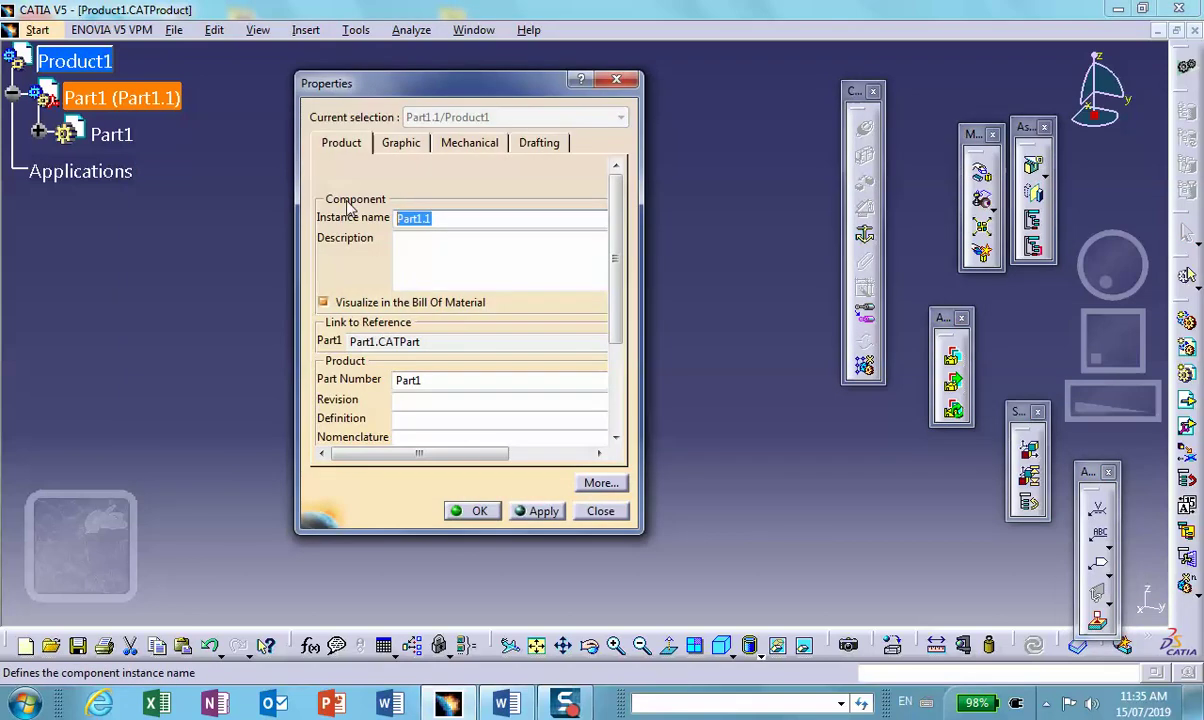
text(clamo)
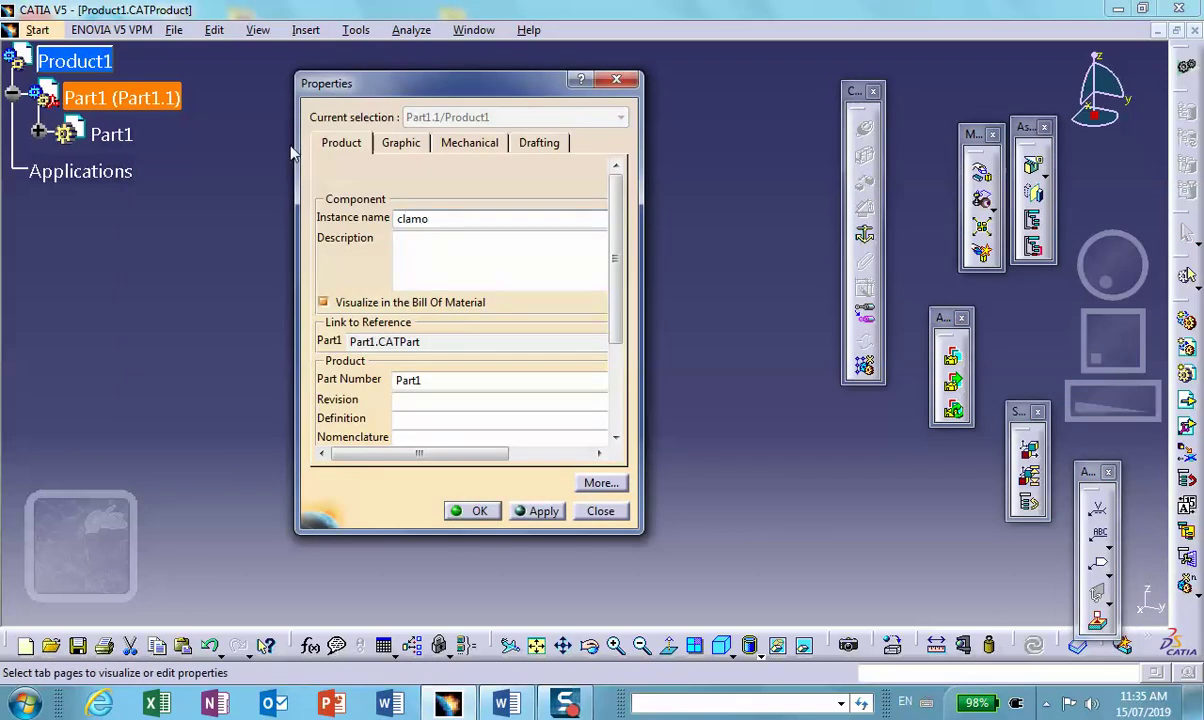
key(BackSpace)
text(p)
drag(426, 380, 385, 379)
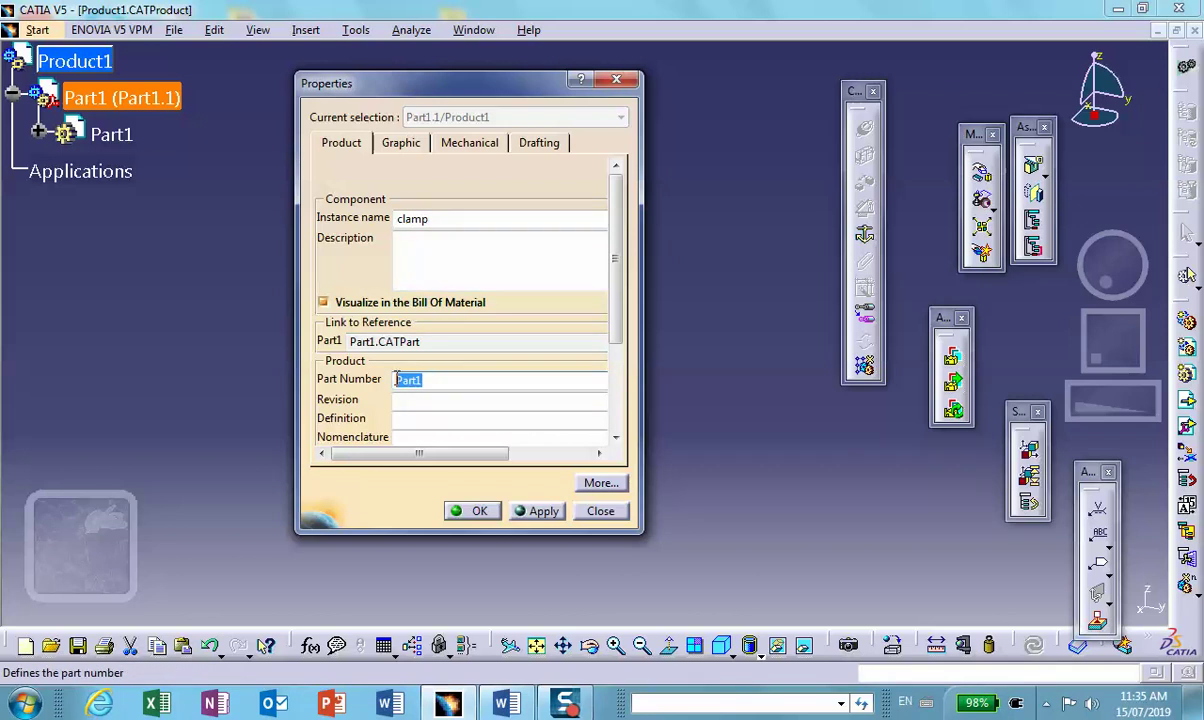
text(clamo)
key(BackSpace)
text(p)
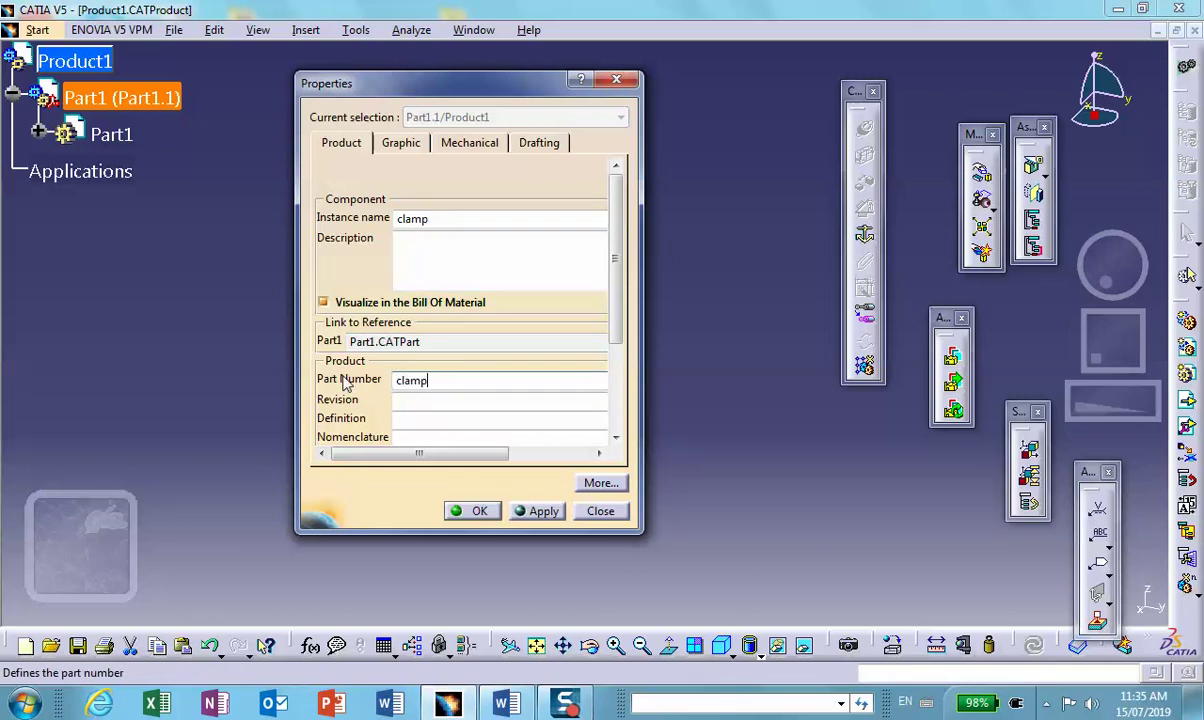
click(469, 511)
click(38, 134)
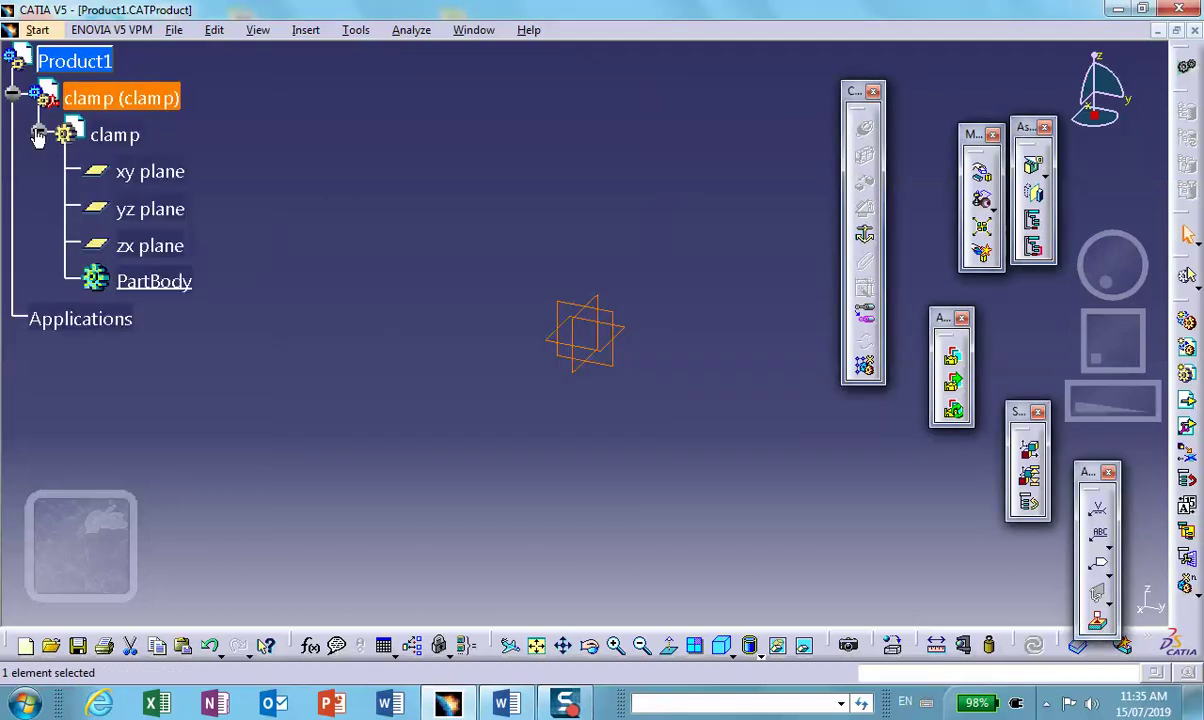
Step: Activate the clamp part and start a sketch on the yz plane
double_click(103, 130)
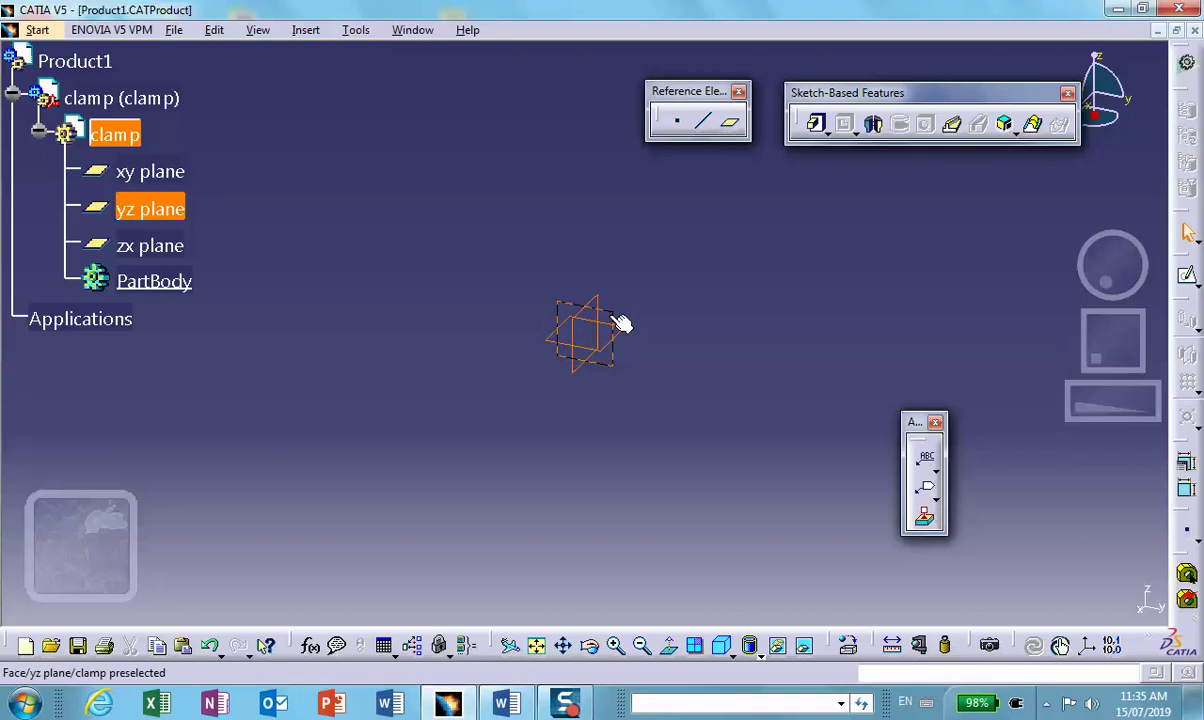
click(621, 323)
click(1187, 274)
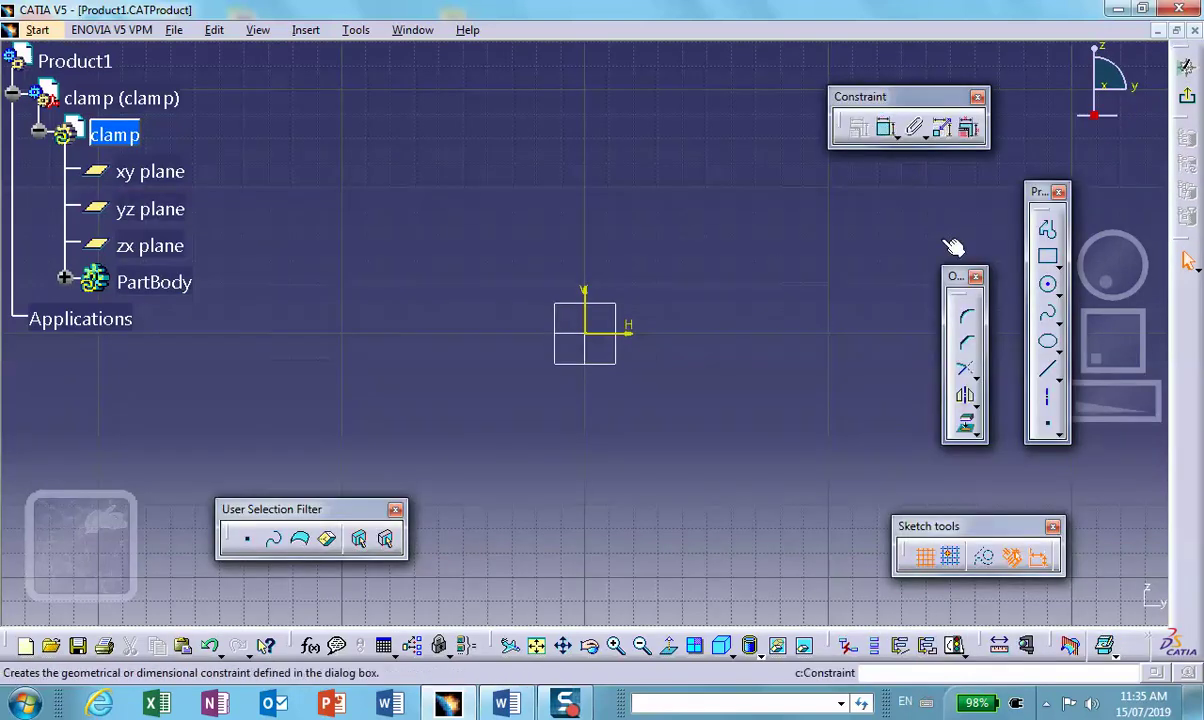
Step: Draw a closed C-shaped profile with outer and inner tangent arcs and straight arms
click(1047, 229)
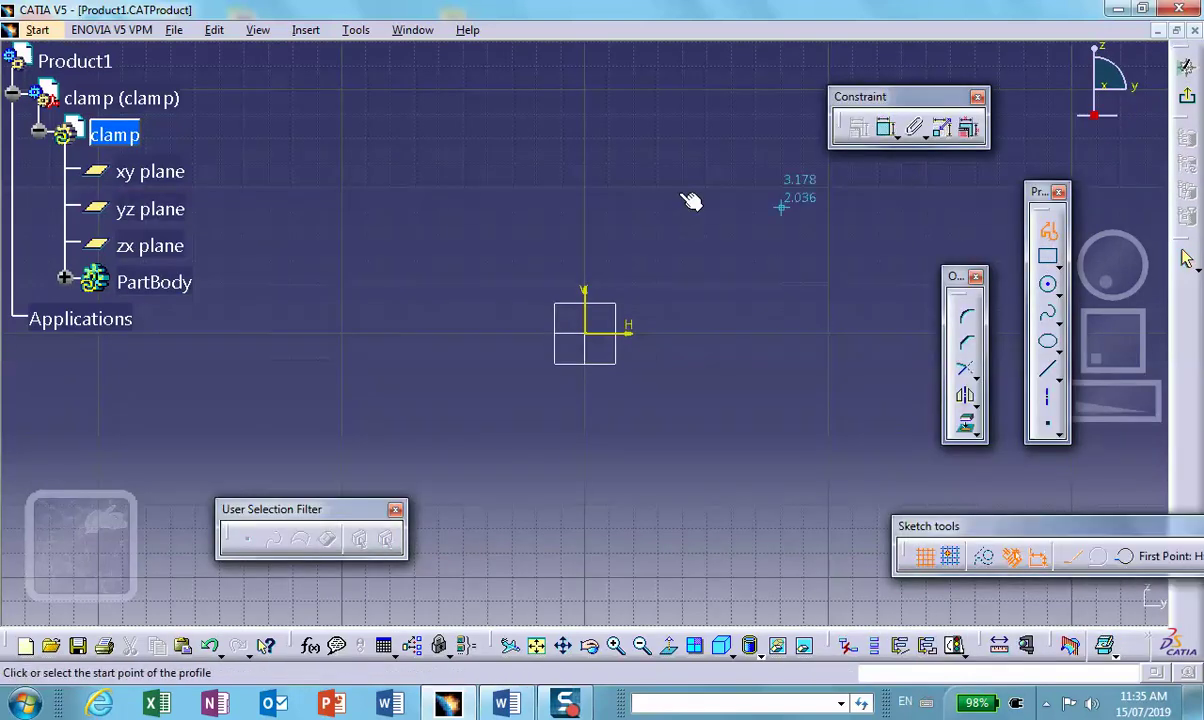
click(591, 126)
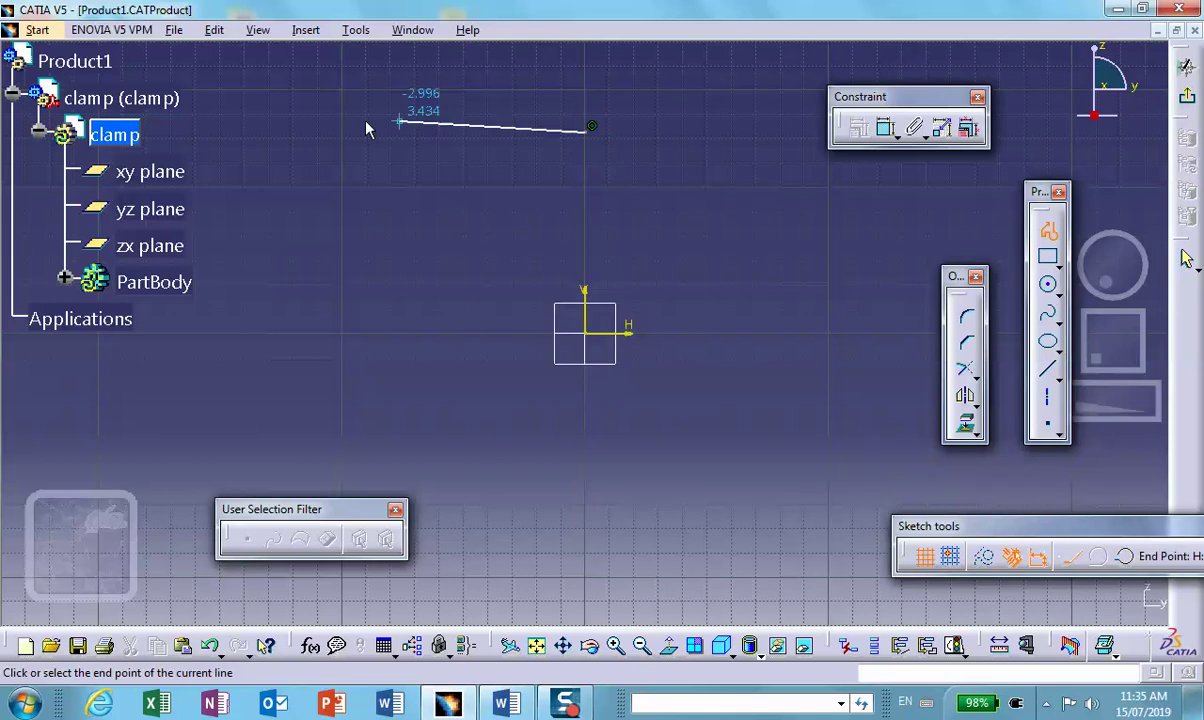
click(290, 131)
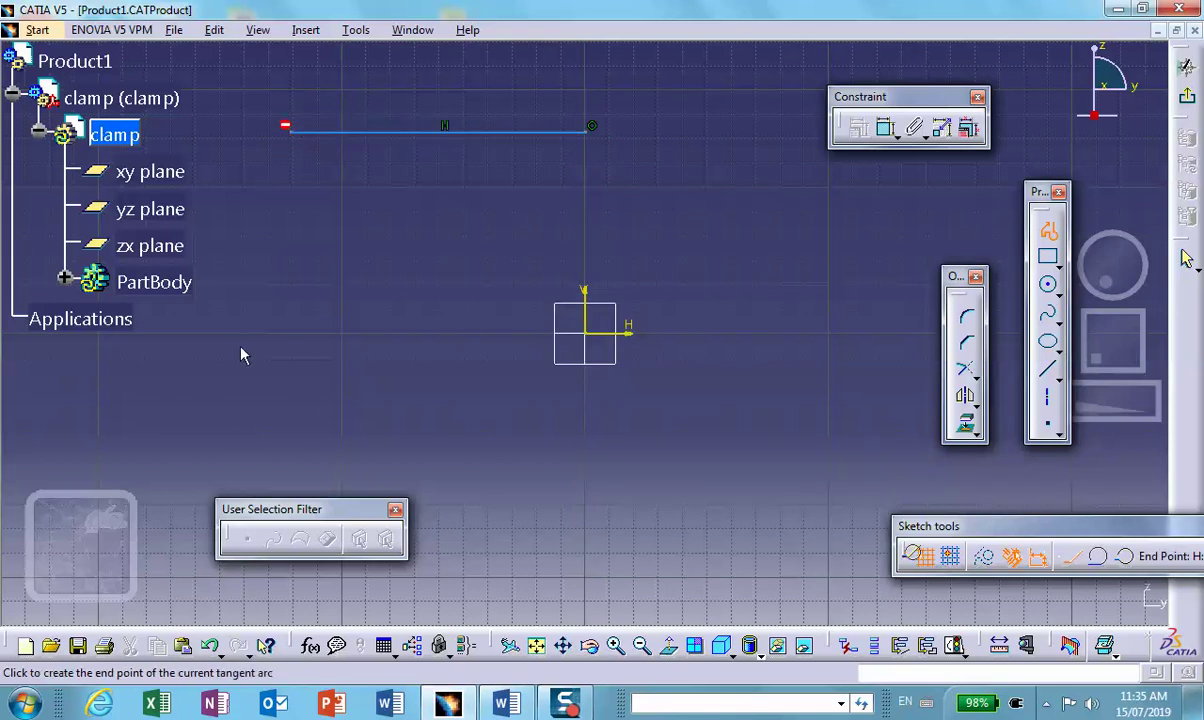
click(290, 451)
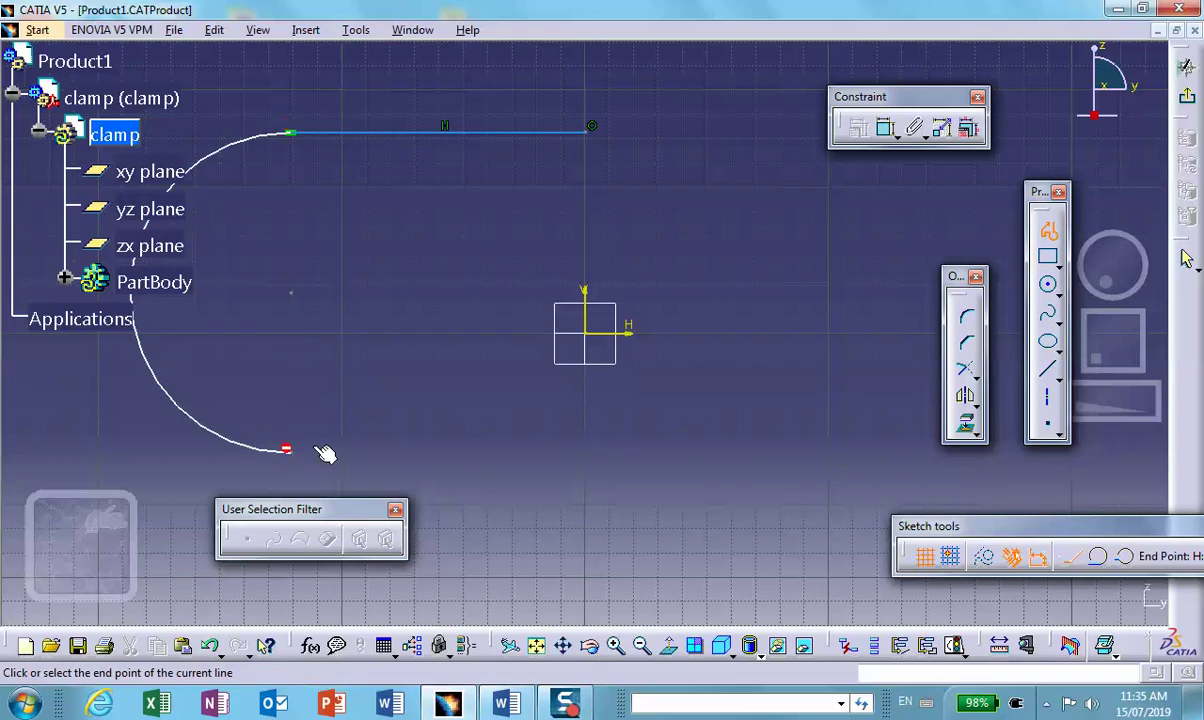
click(588, 452)
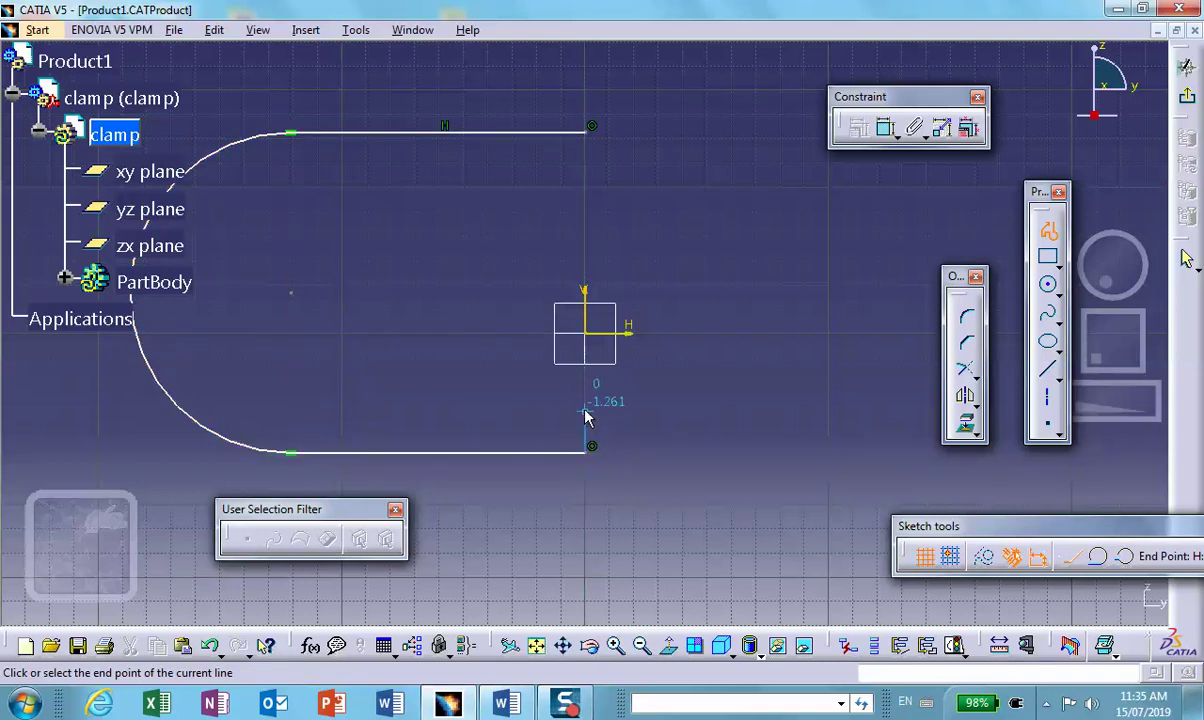
click(586, 401)
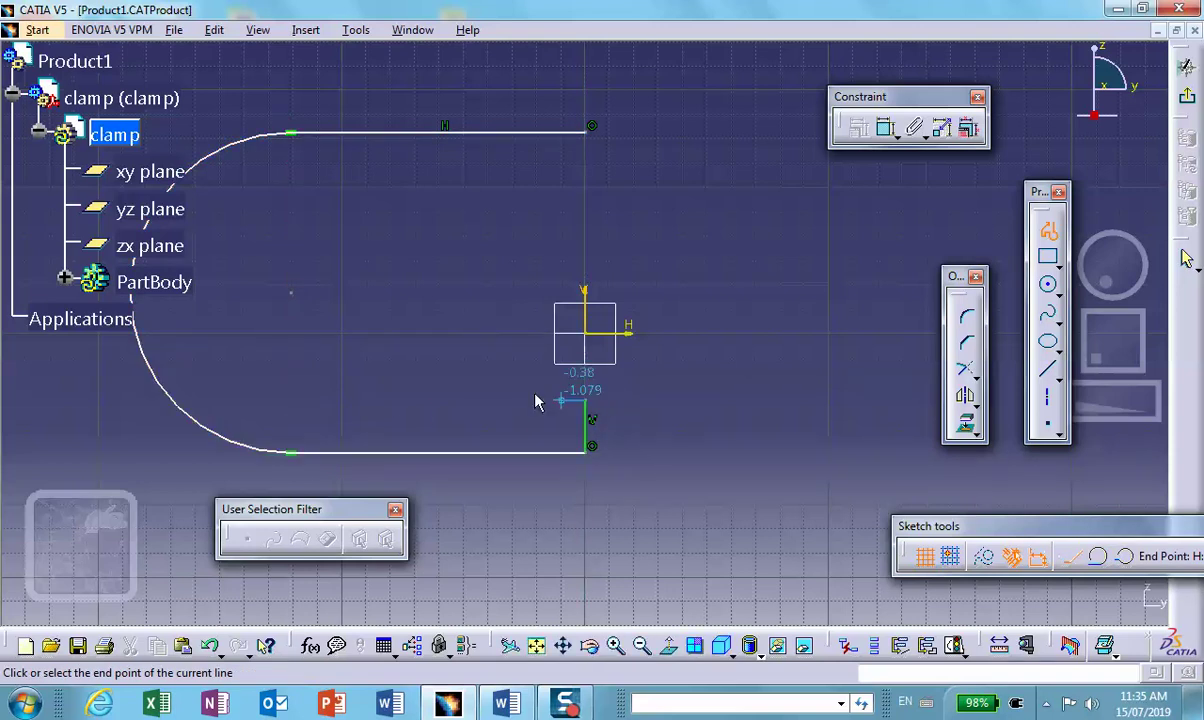
click(289, 401)
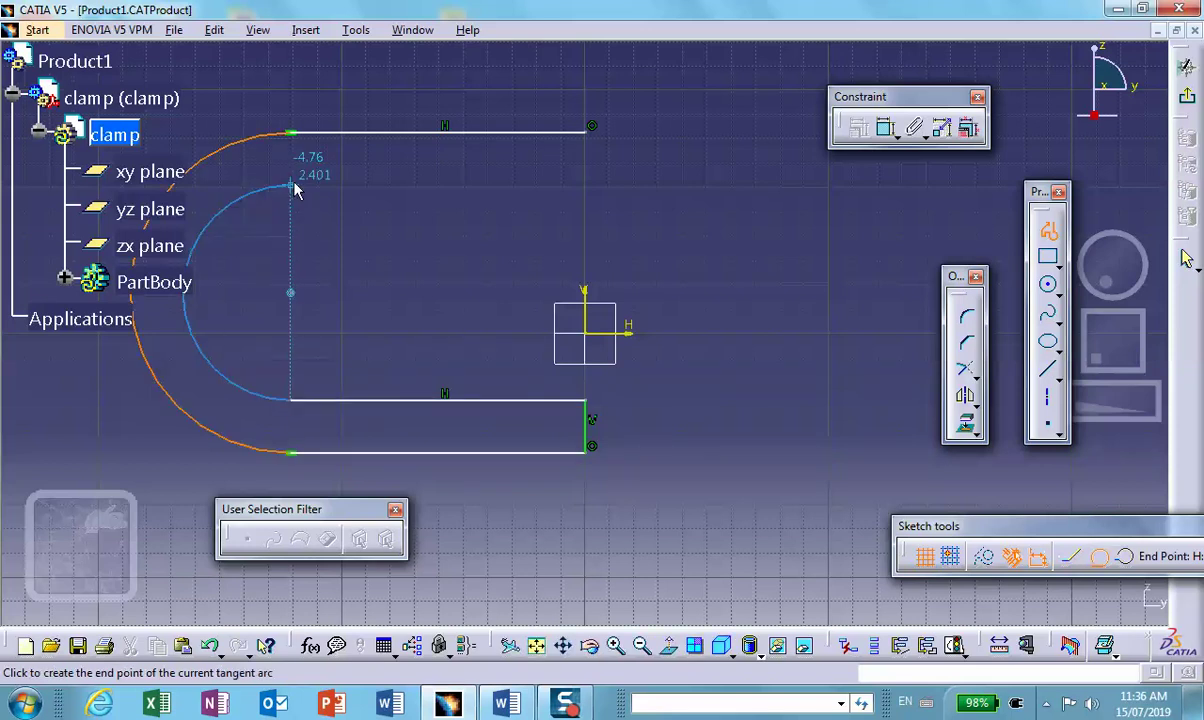
click(294, 187)
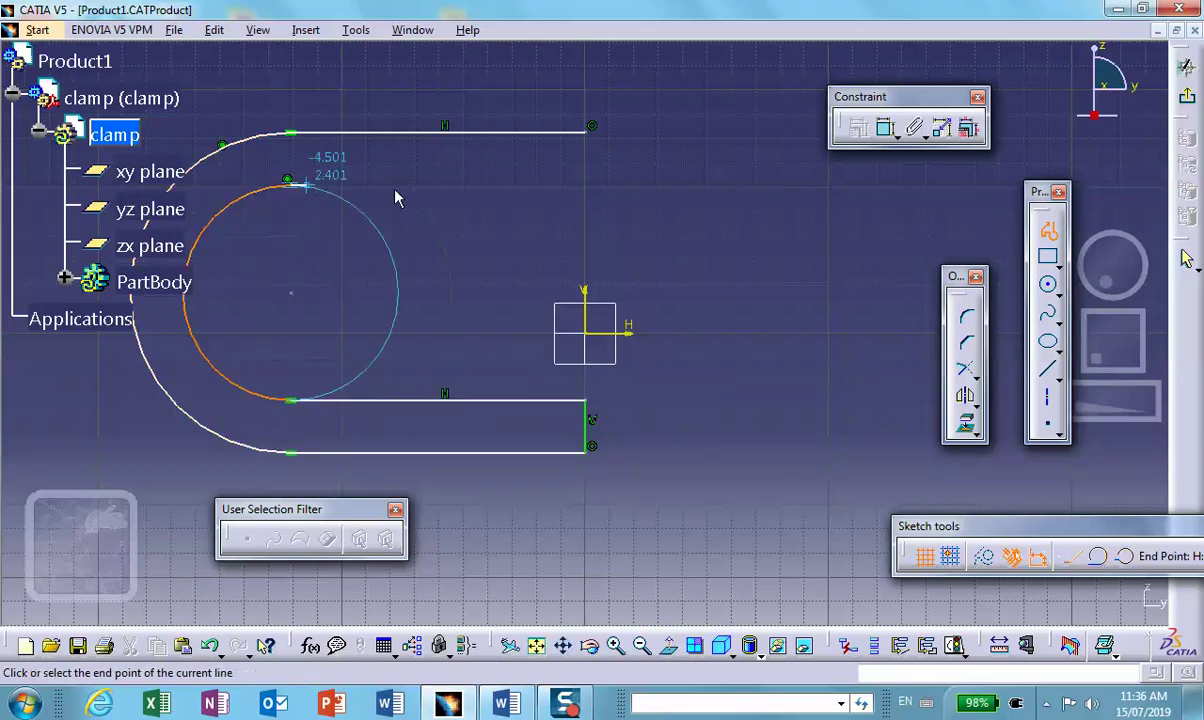
click(585, 185)
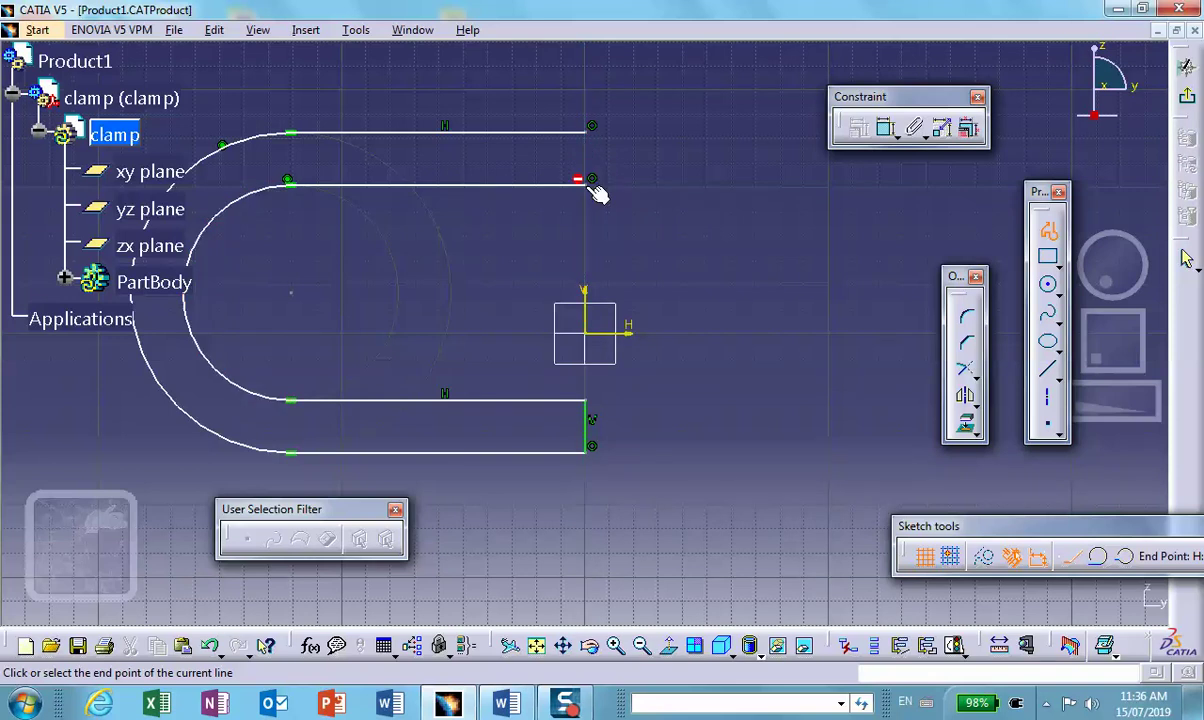
click(591, 127)
click(667, 374)
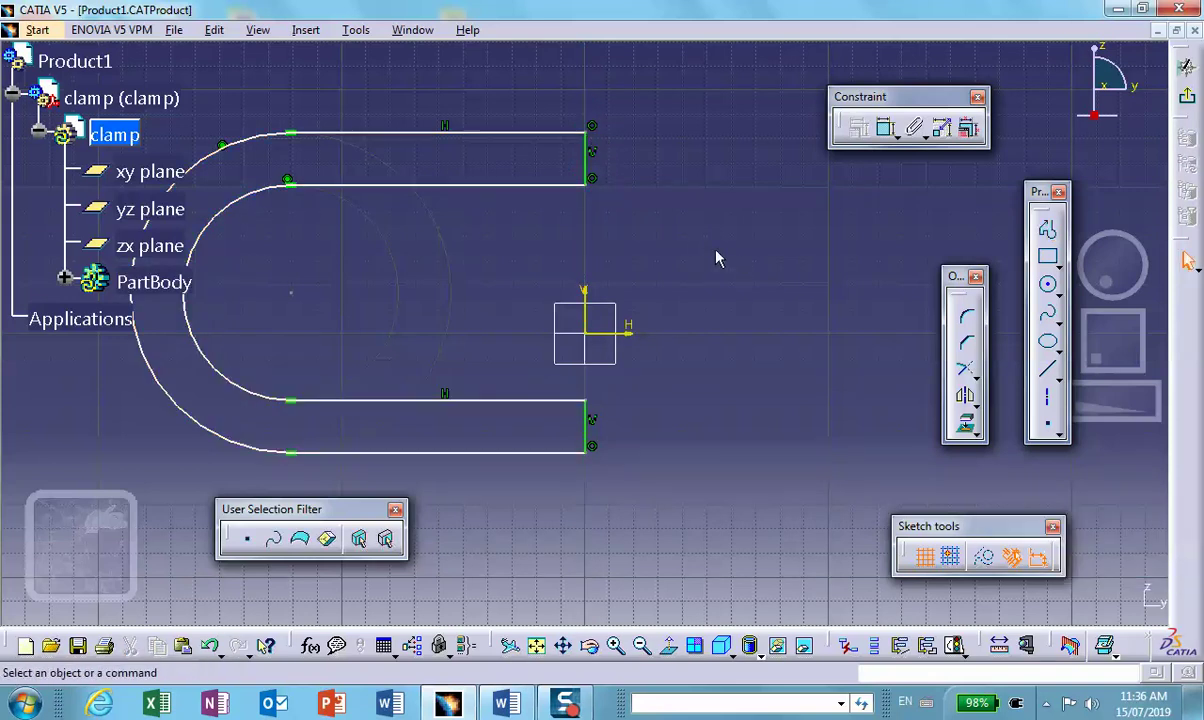
Step: Make the upper and lower inner edges symmetric
click(506, 185)
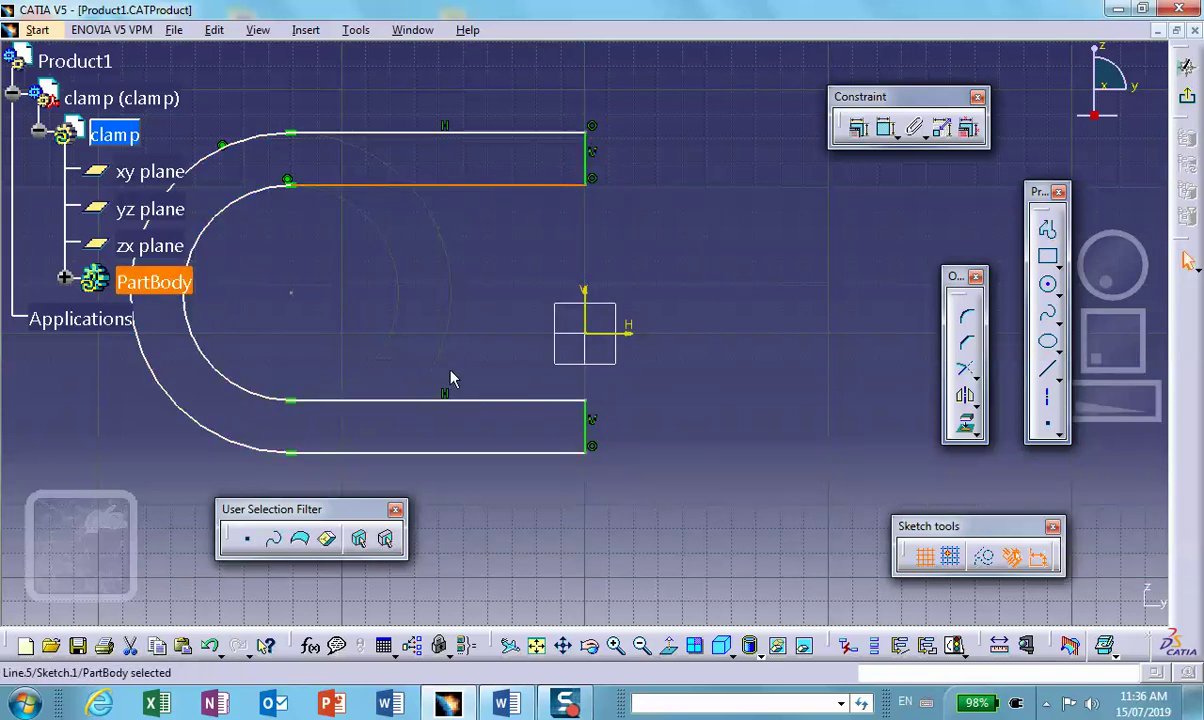
click(672, 267)
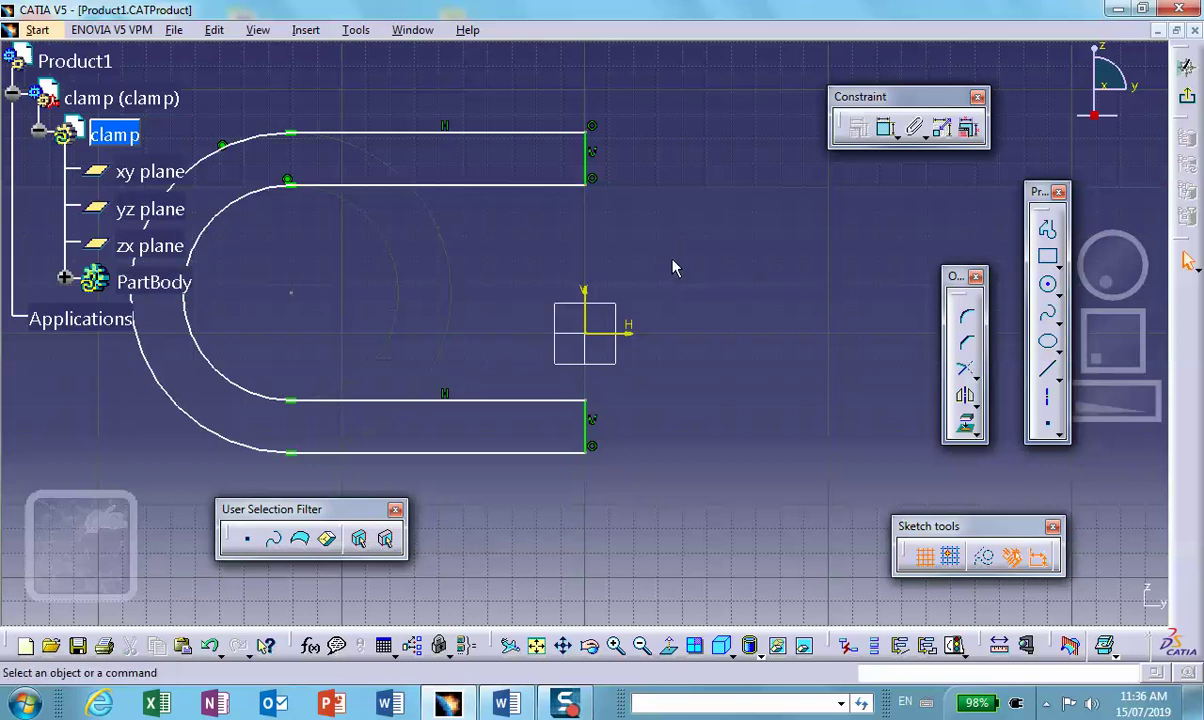
click(443, 184)
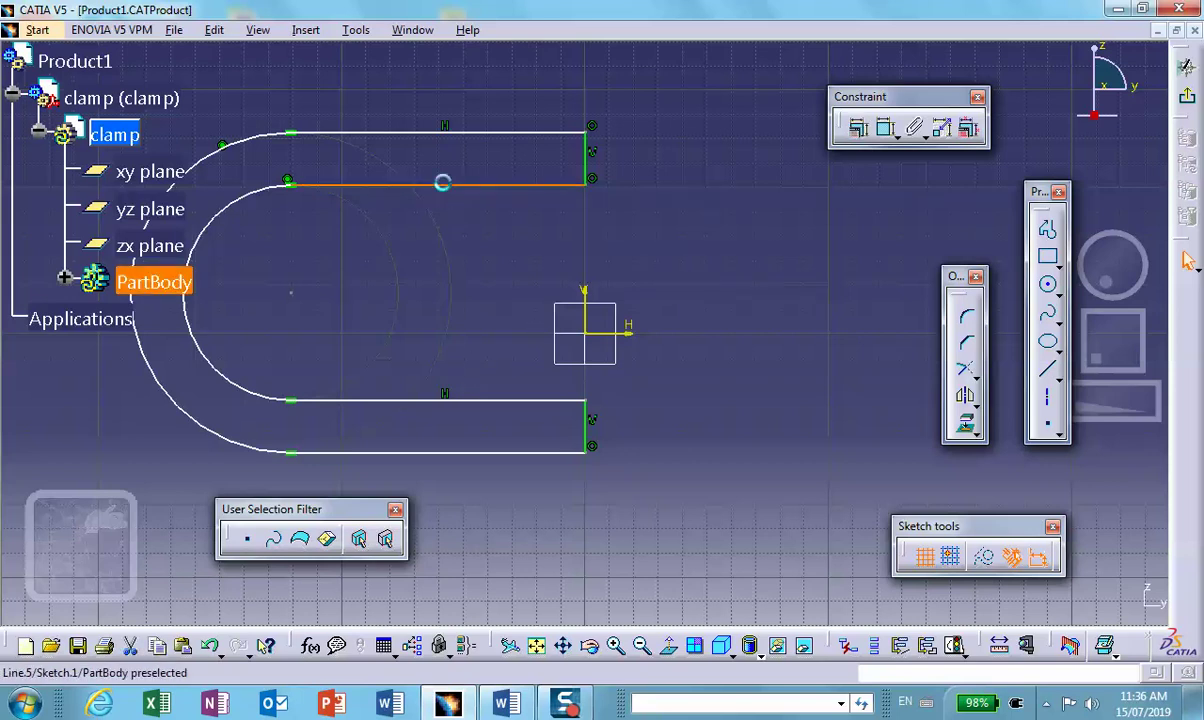
ctrl+click(498, 401)
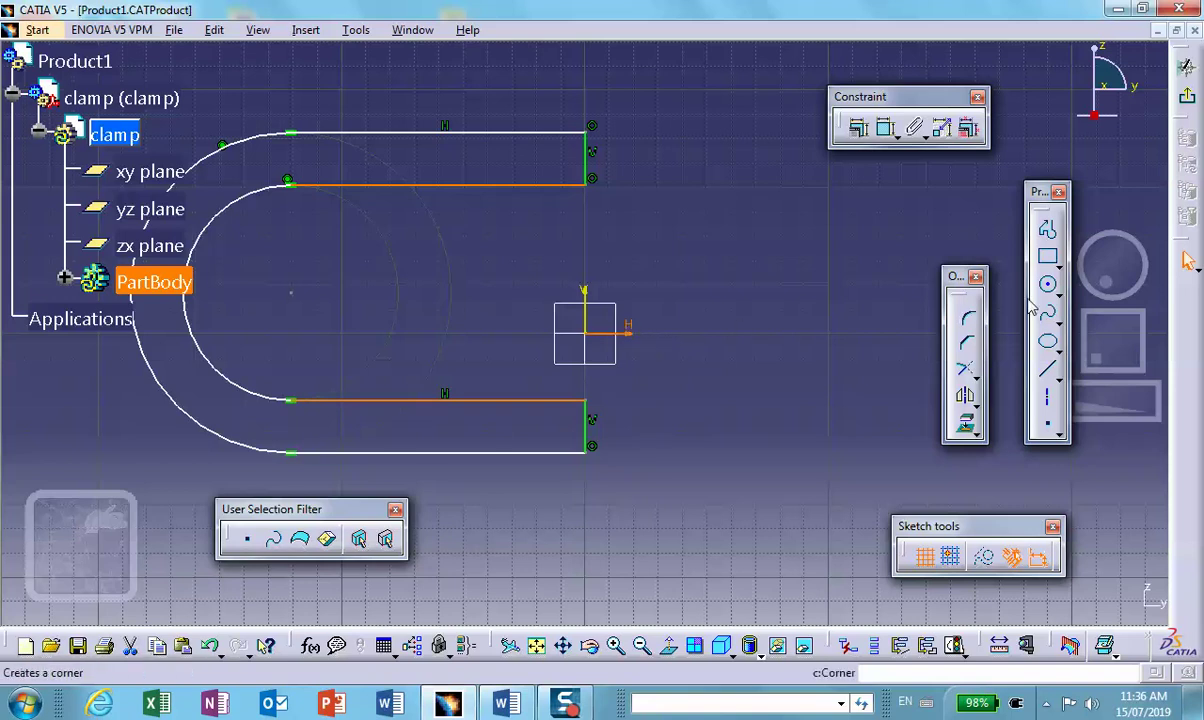
click(860, 130)
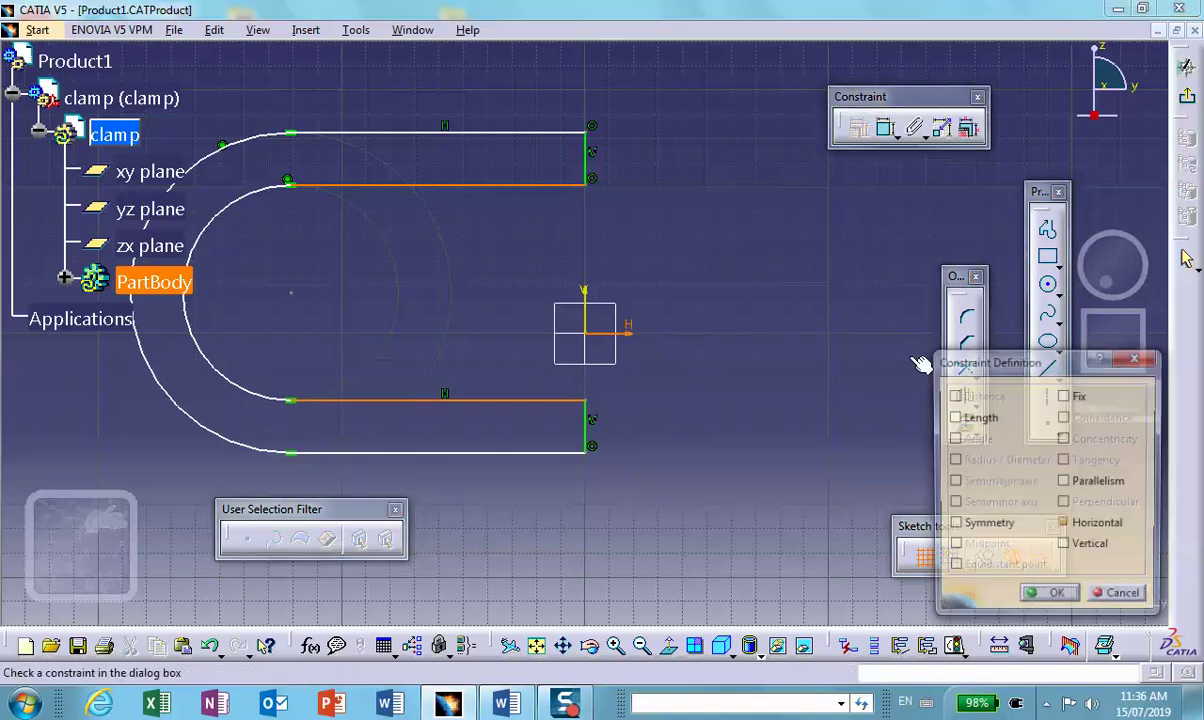
click(951, 525)
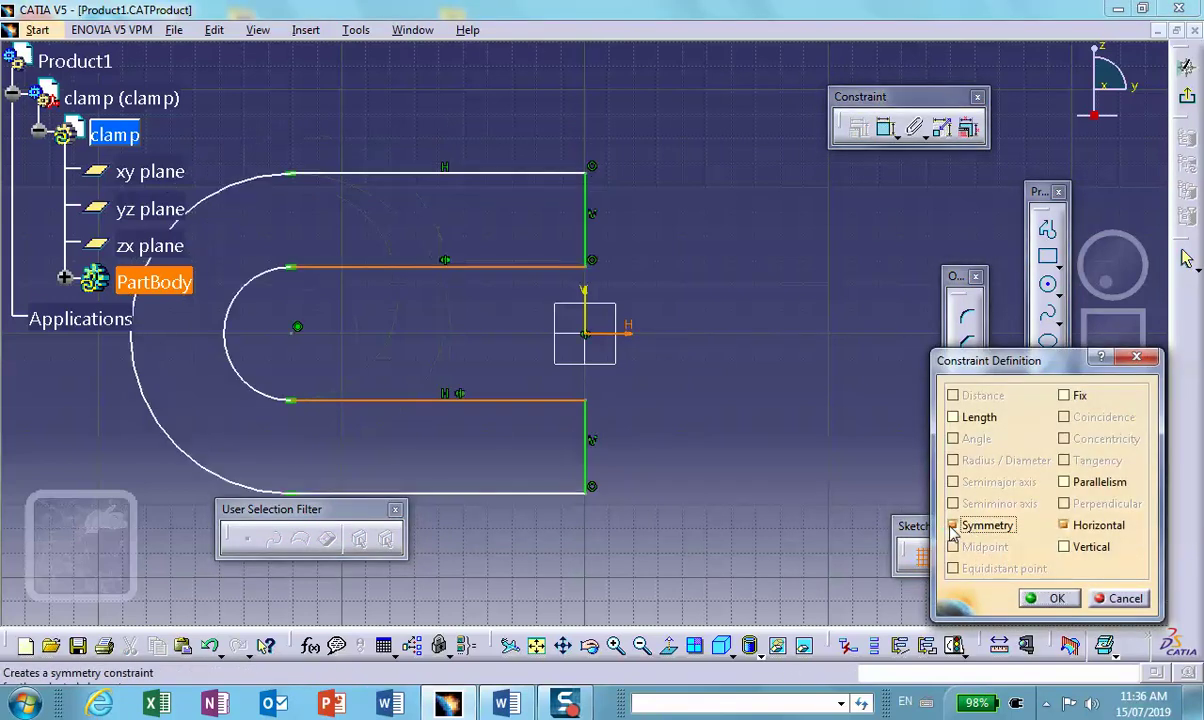
click(1055, 598)
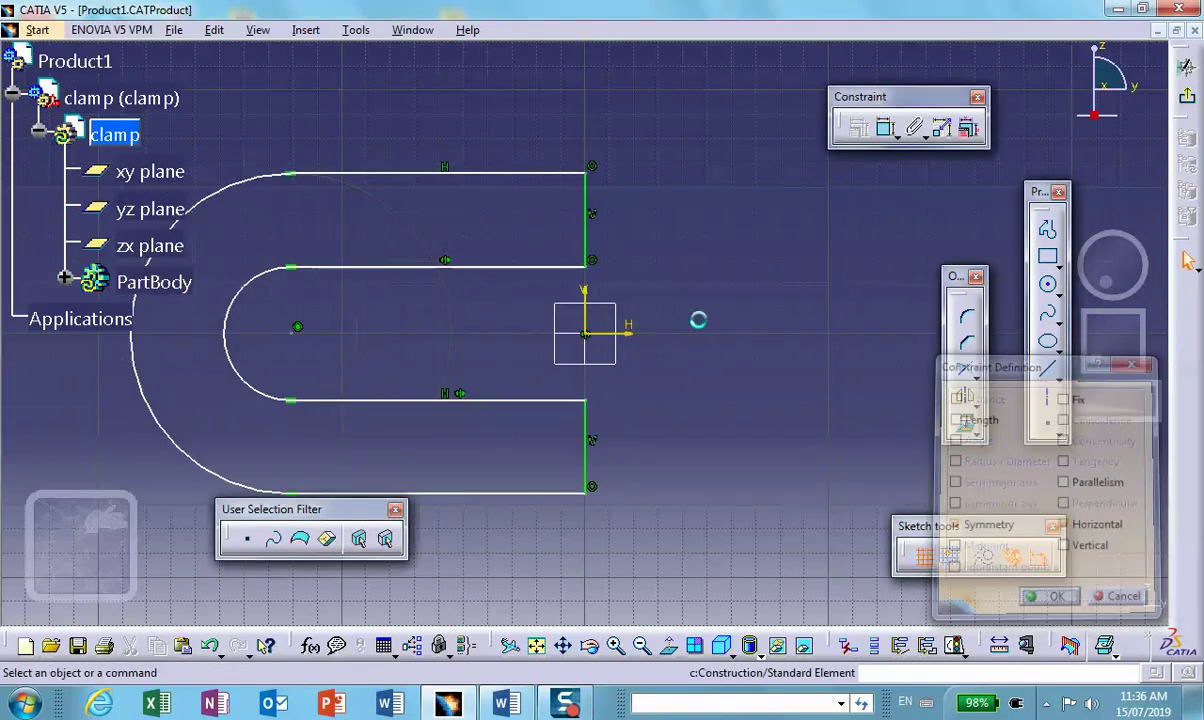
Step: Make the top and bottom outer edges symmetric about the horizontal axis
click(529, 174)
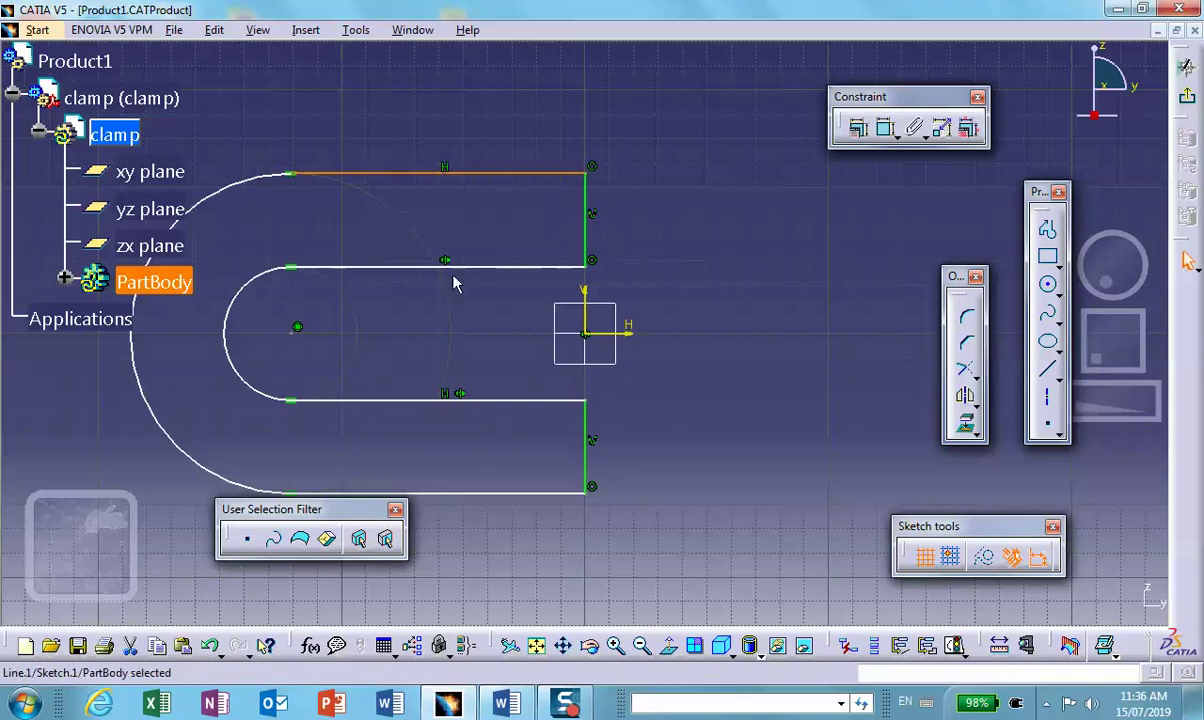
ctrl+click(521, 497)
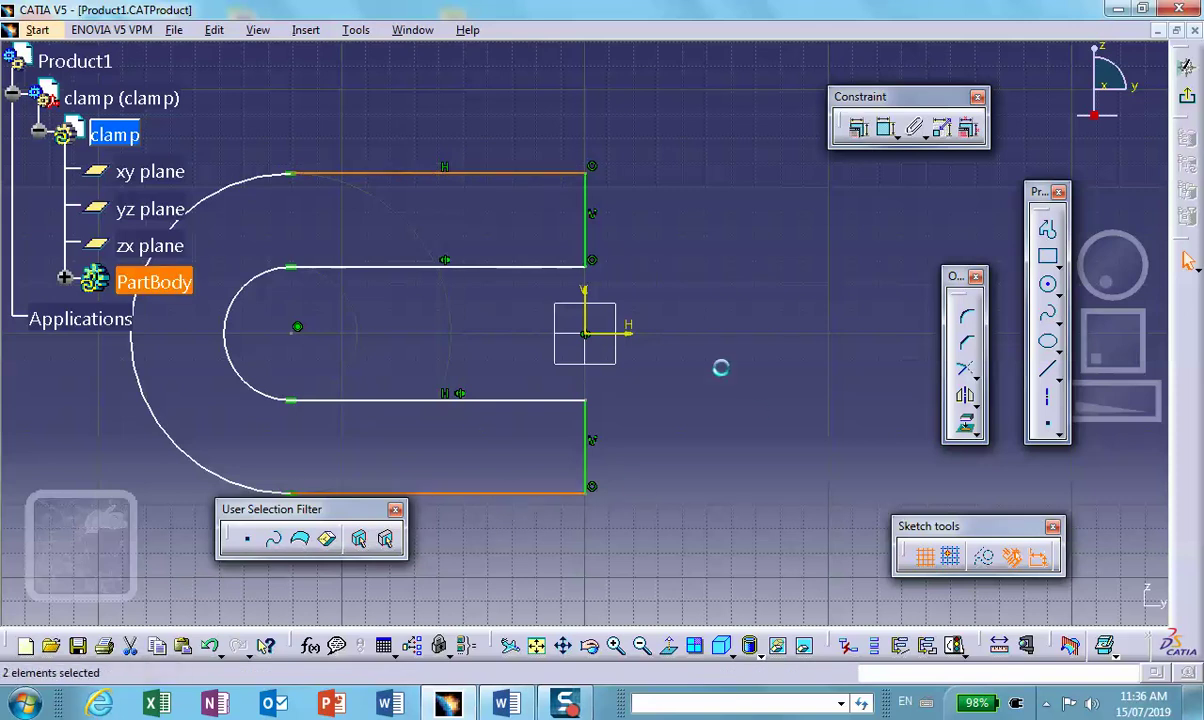
ctrl+click(627, 331)
click(856, 130)
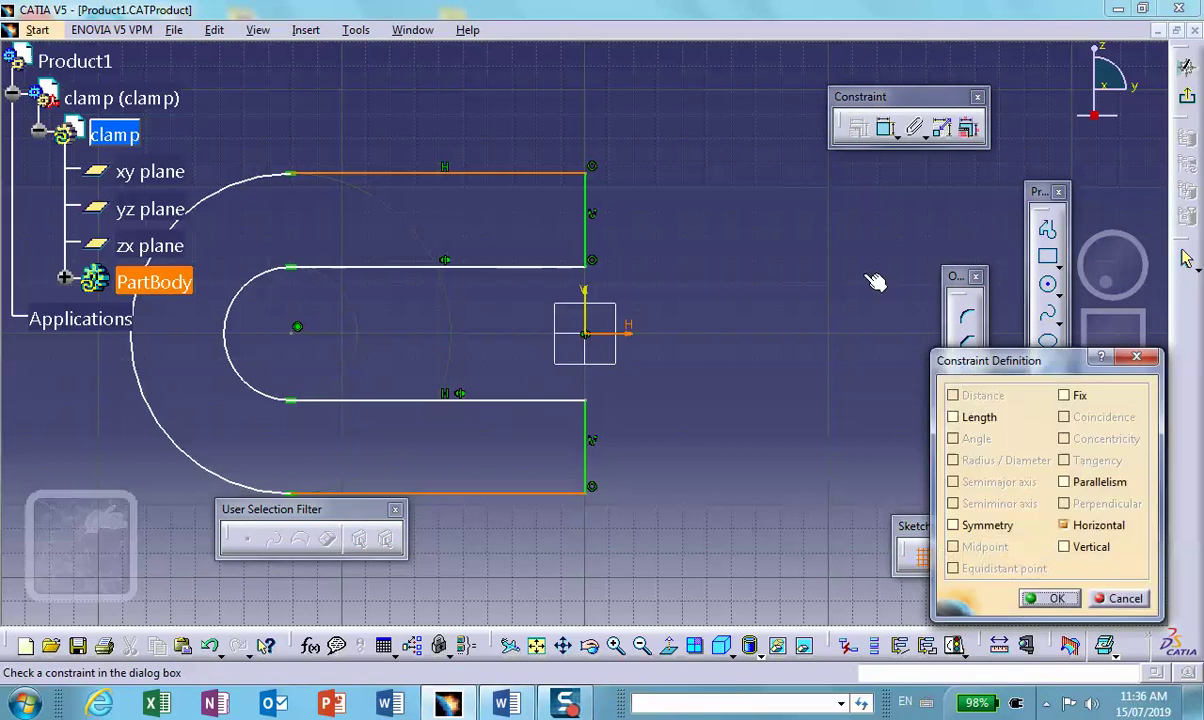
click(954, 526)
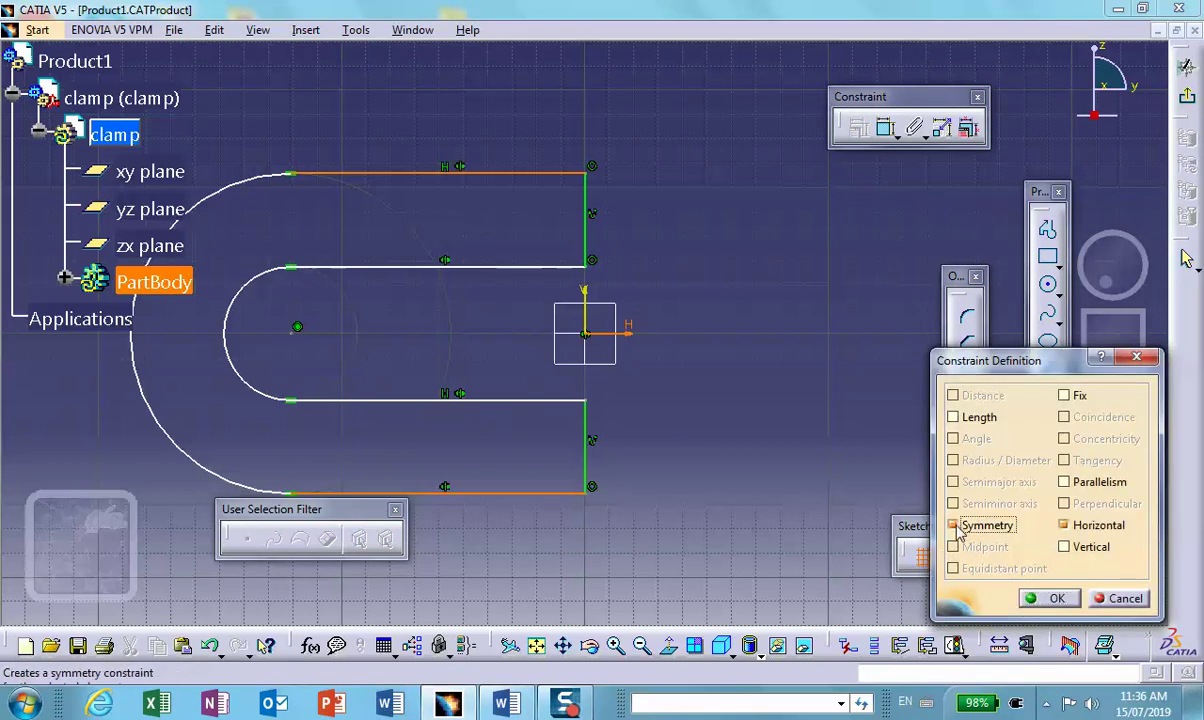
click(1050, 598)
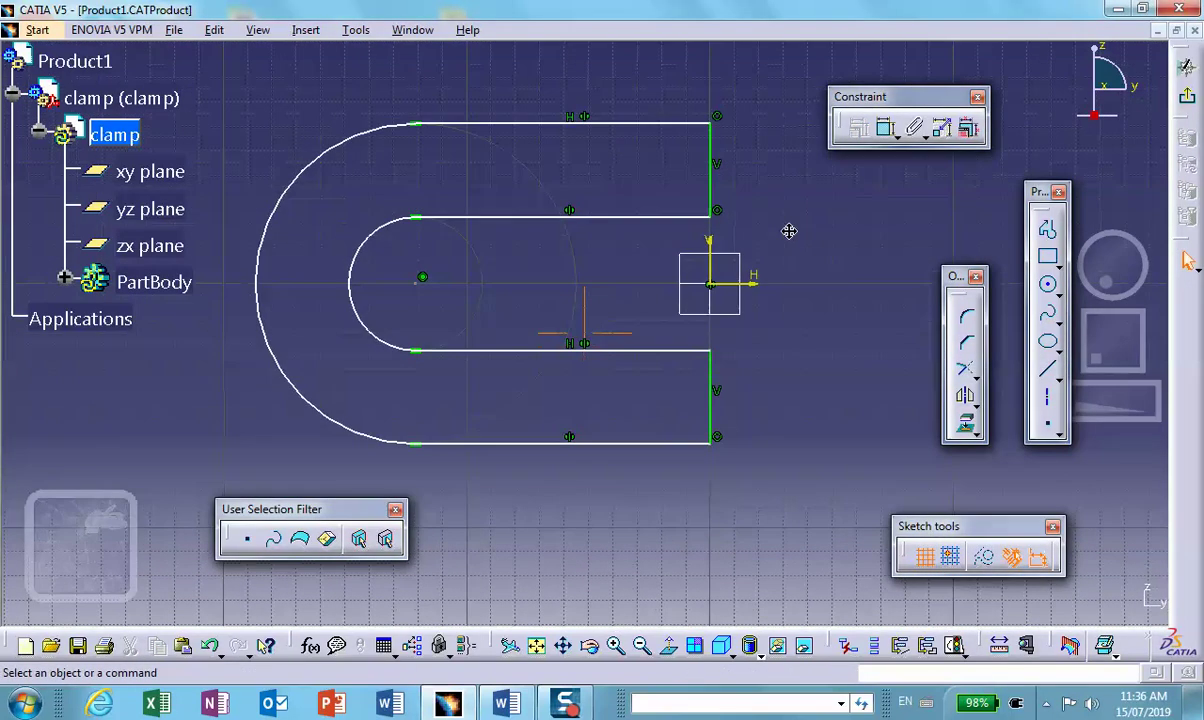
middle_drag(789, 231, 787, 237)
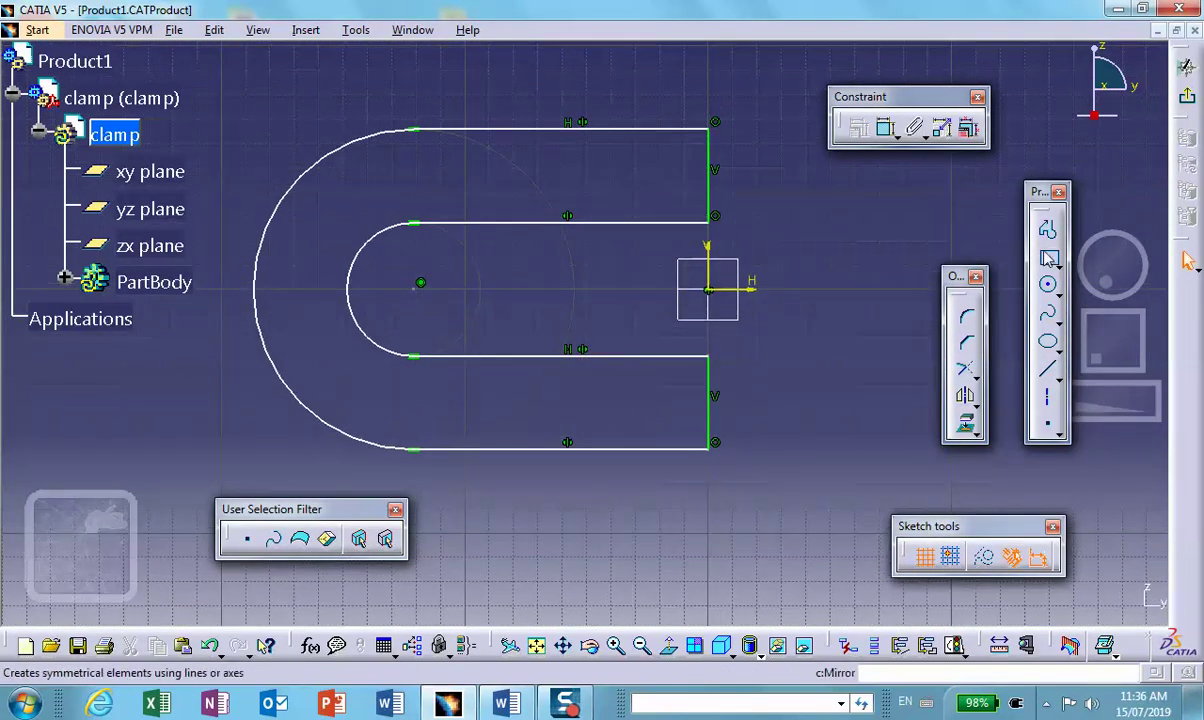
Step: Dimension the top edge length 4.76 and the upper jaw end height 1.512
click(886, 128)
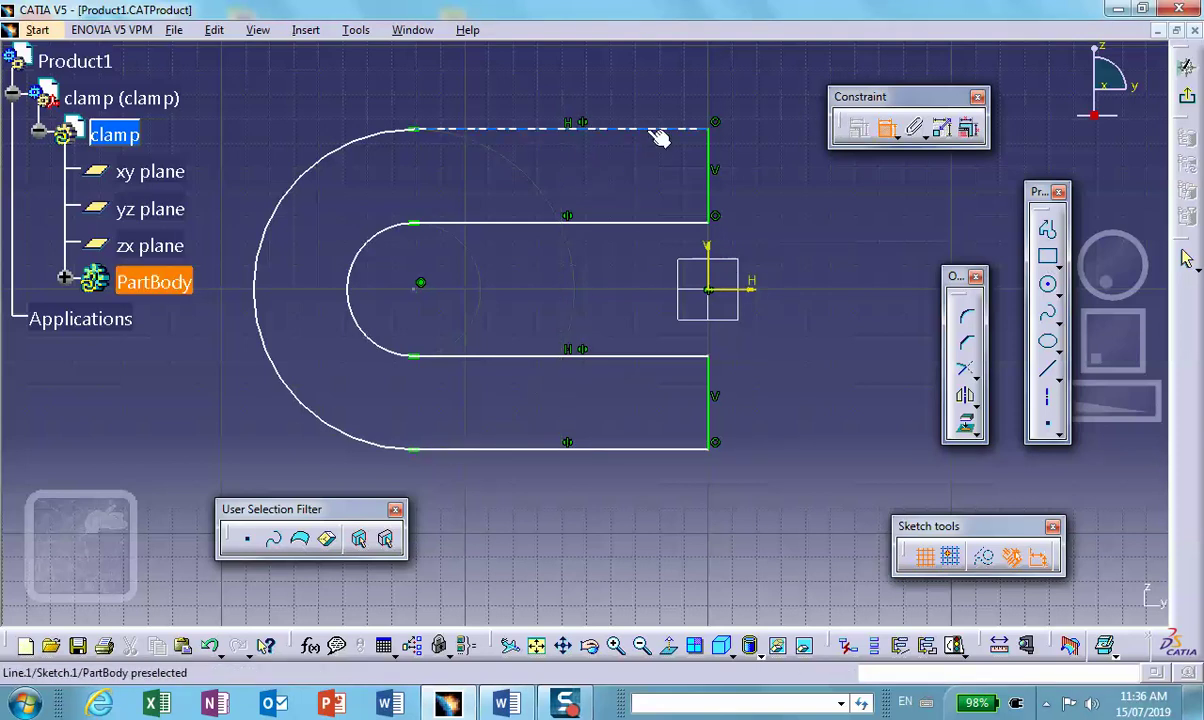
click(648, 128)
click(617, 99)
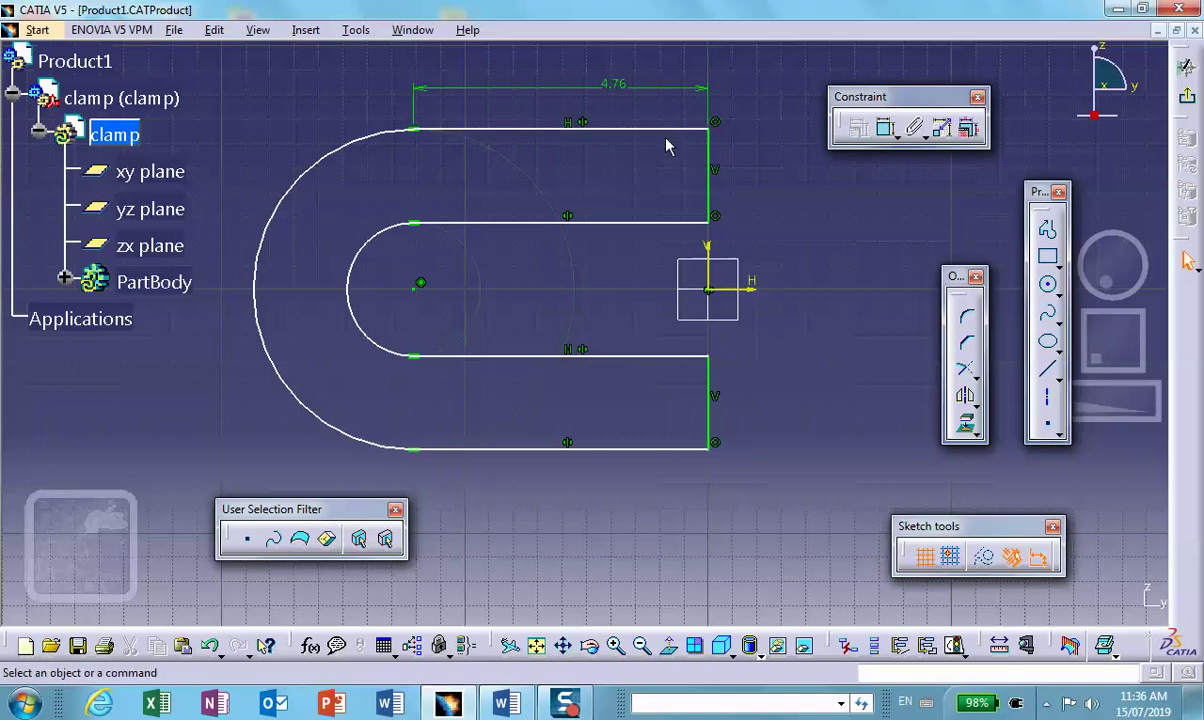
click(886, 131)
click(709, 167)
click(742, 167)
Step: Draw a hole circle in the upper jaw and mirror it across the H axis
click(1048, 284)
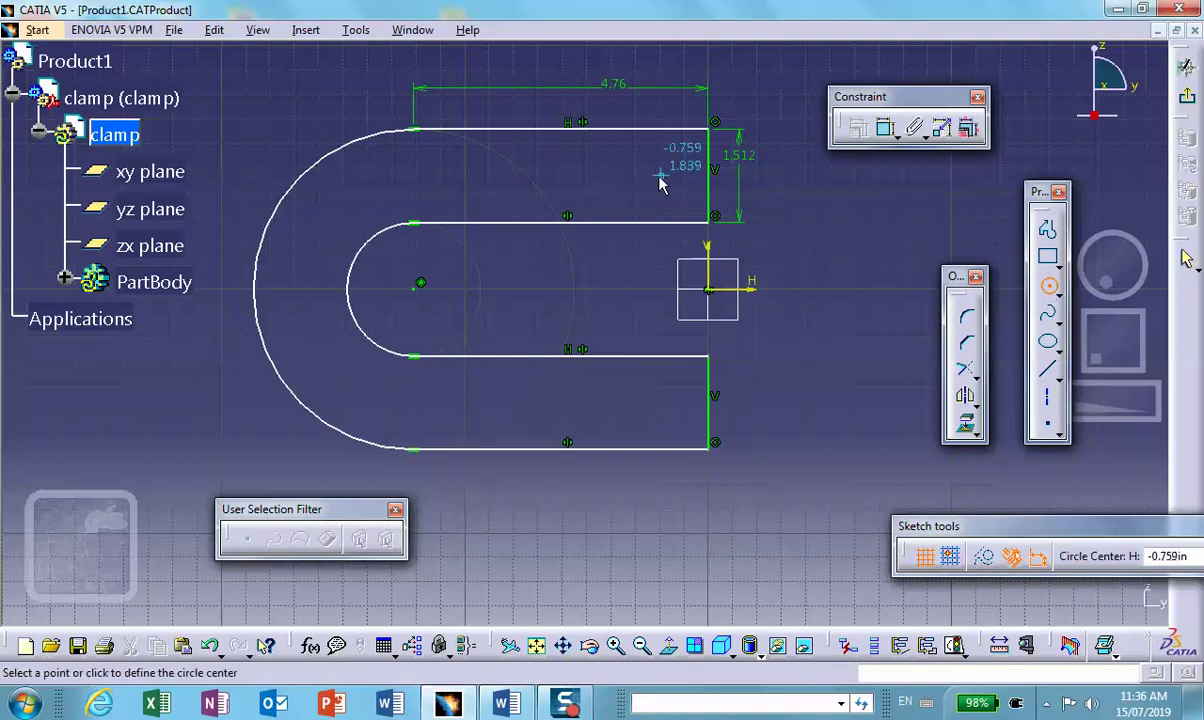
click(656, 180)
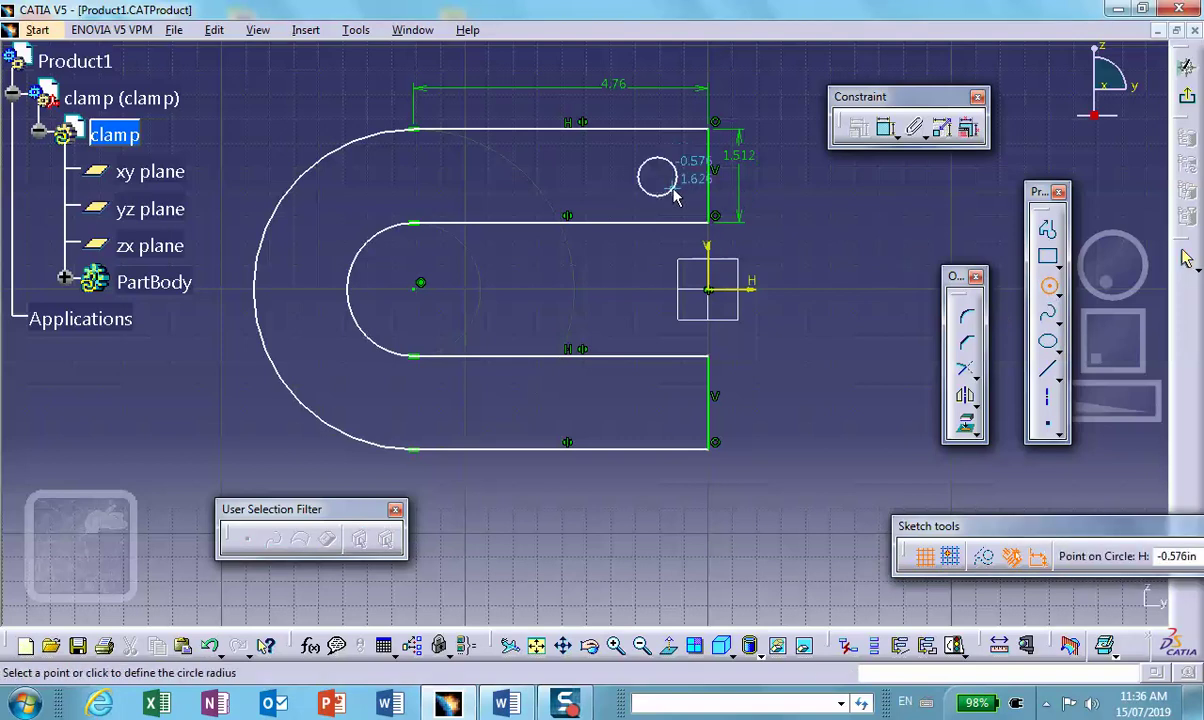
click(680, 200)
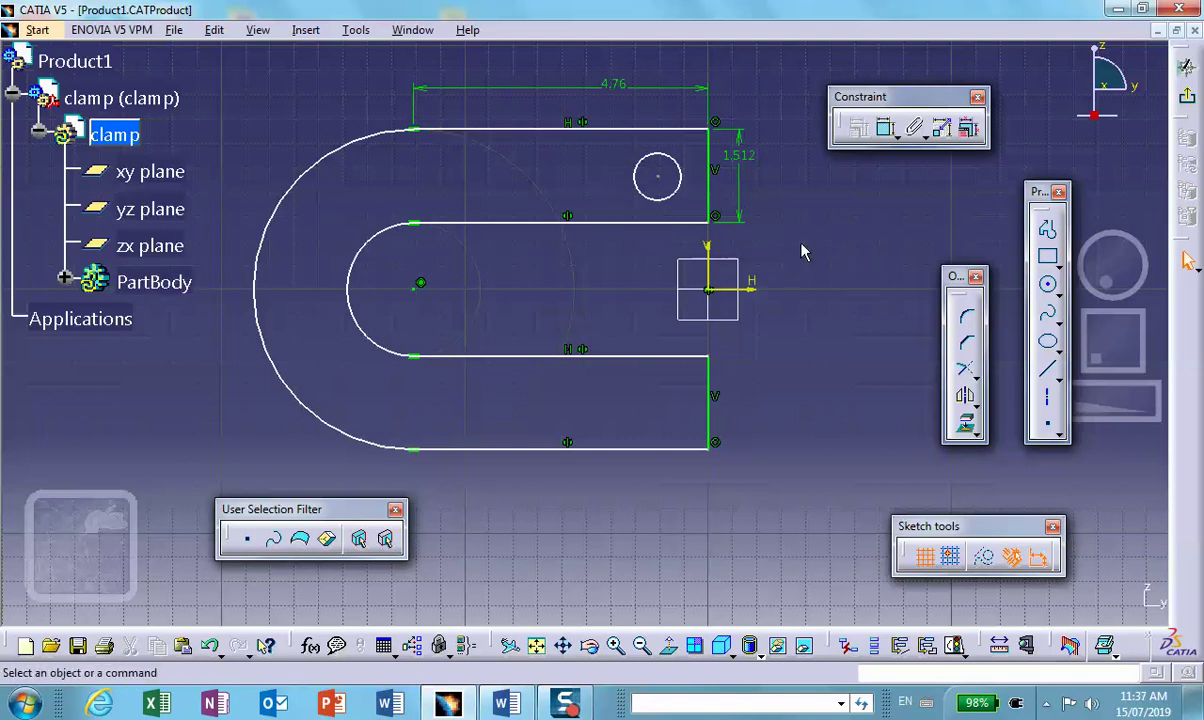
click(681, 168)
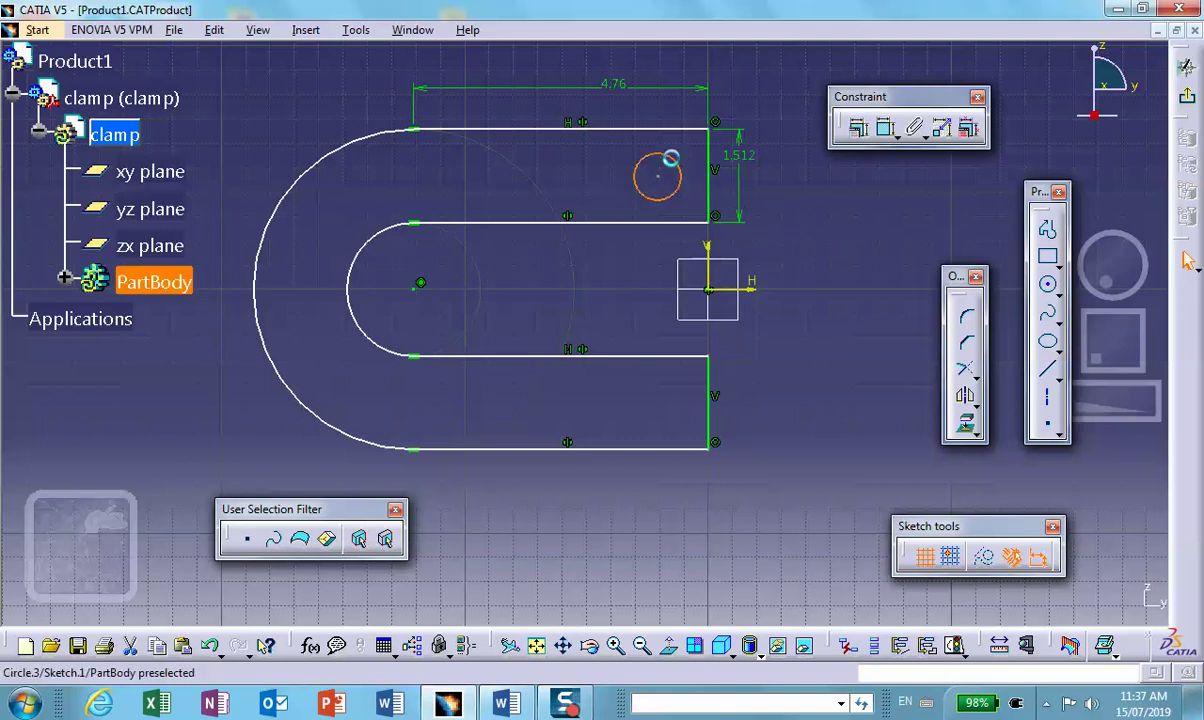
click(965, 397)
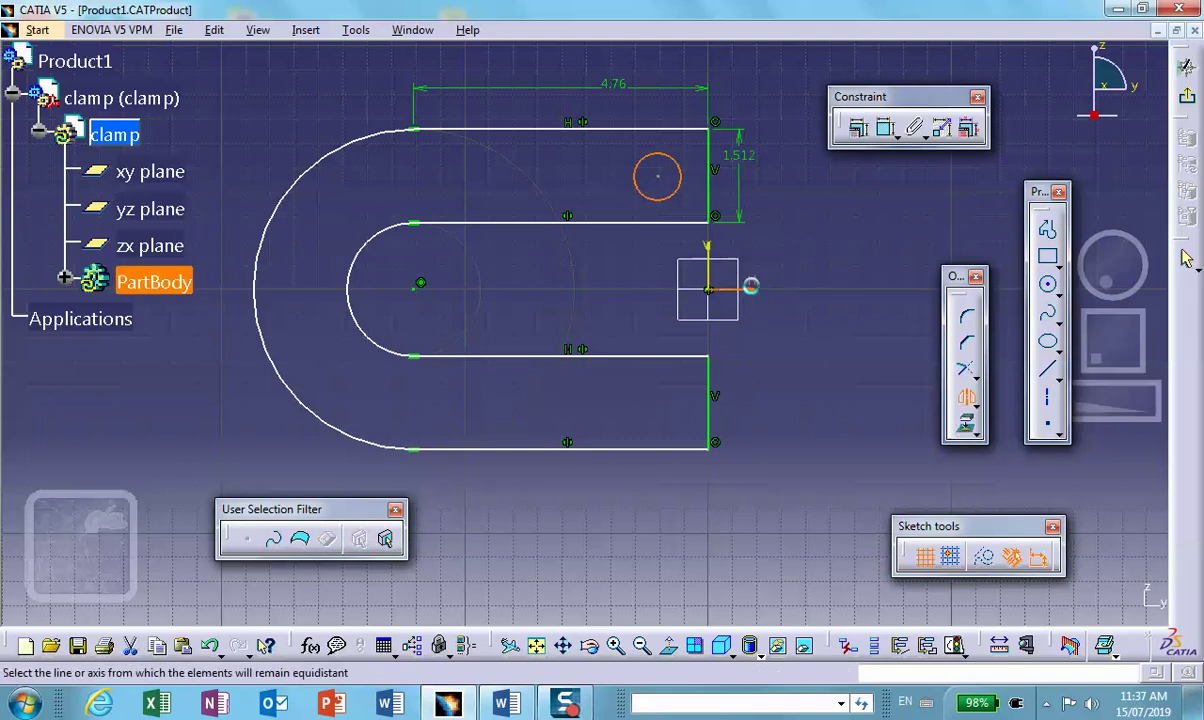
click(750, 288)
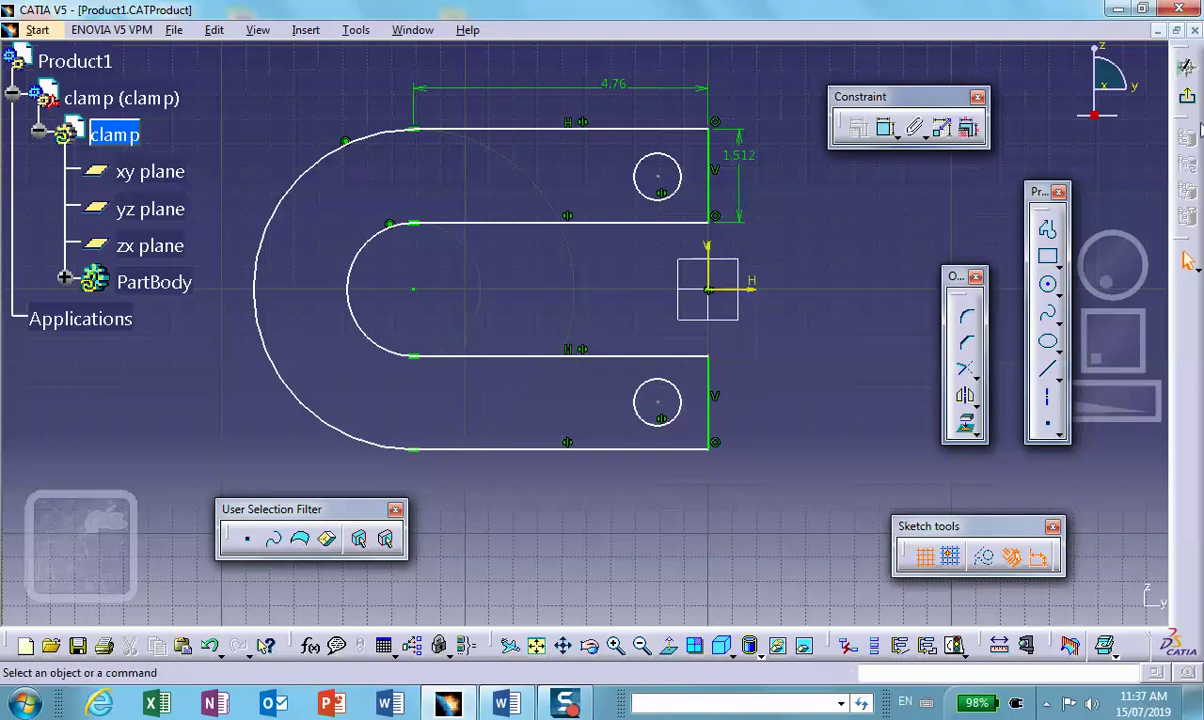
Step: Exit the sketch and pad the clamp profile 0.5 in with mirrored extent
click(1187, 68)
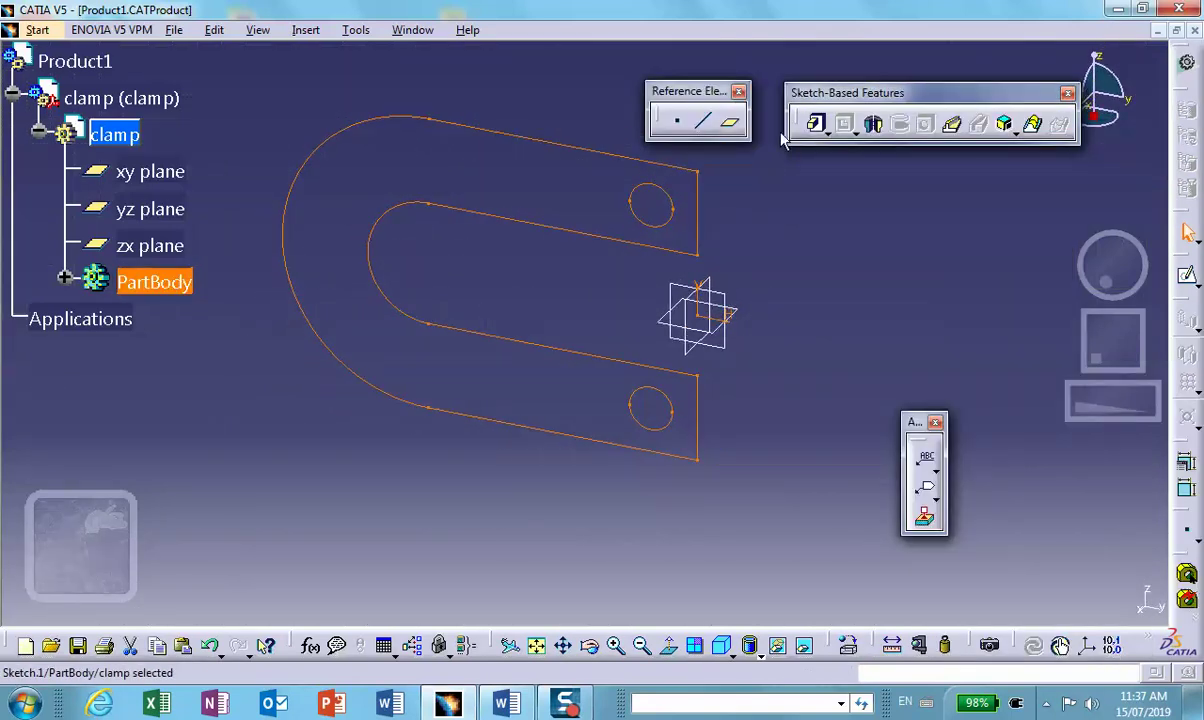
click(817, 126)
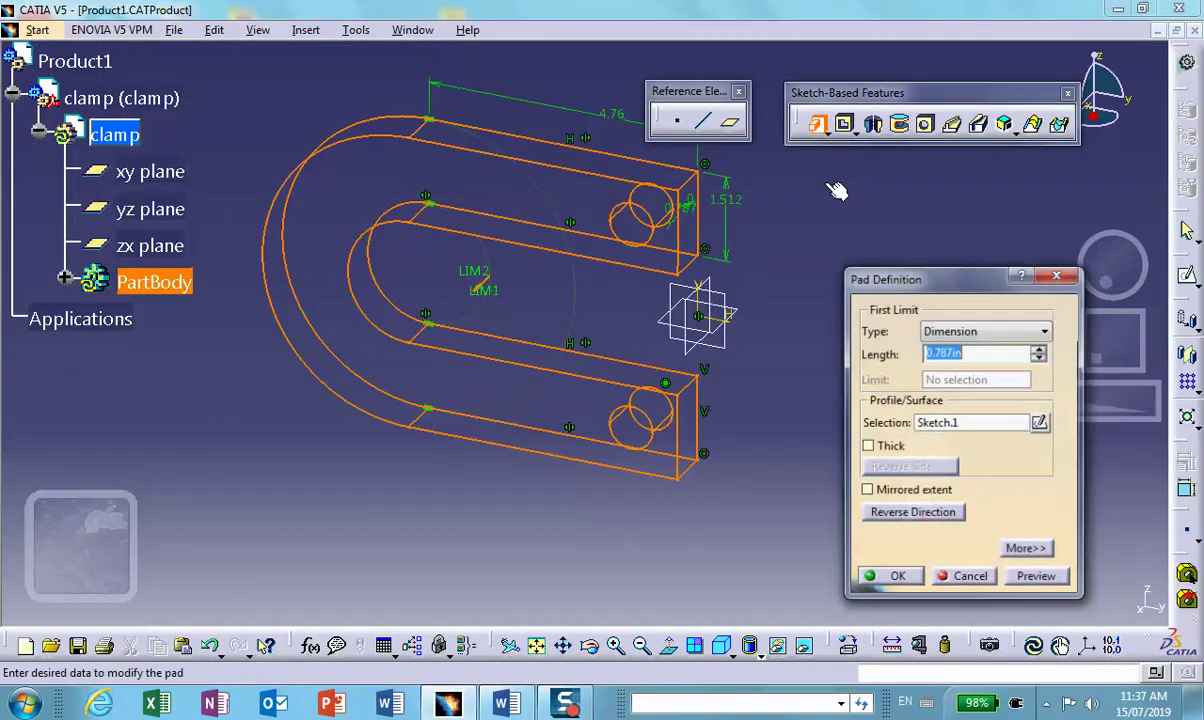
click(866, 491)
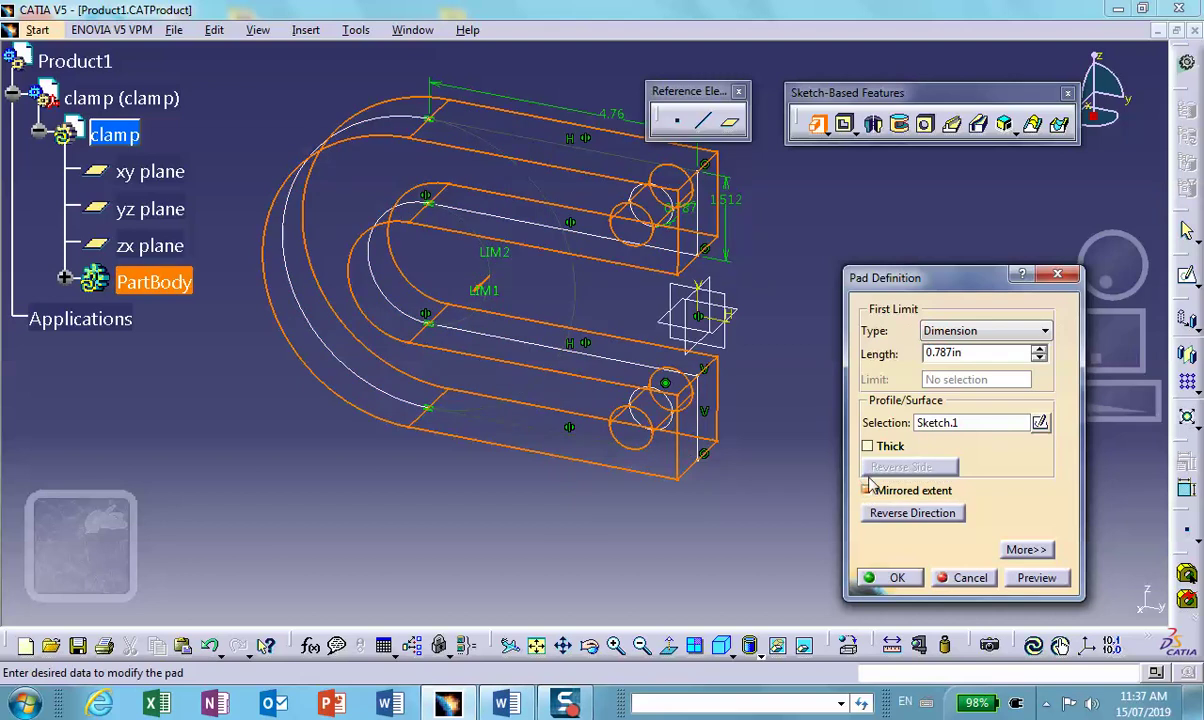
double_click(945, 353)
click(898, 579)
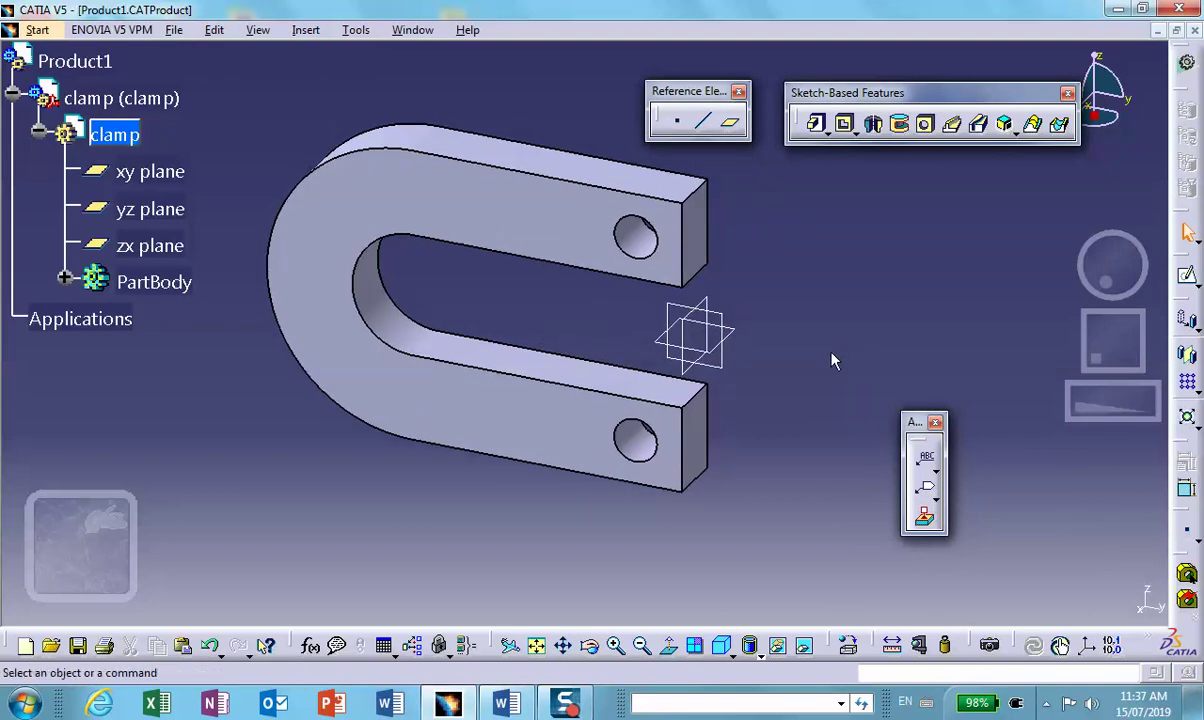
Step: Return to Product1 and save it along with its linked documents
click(12, 97)
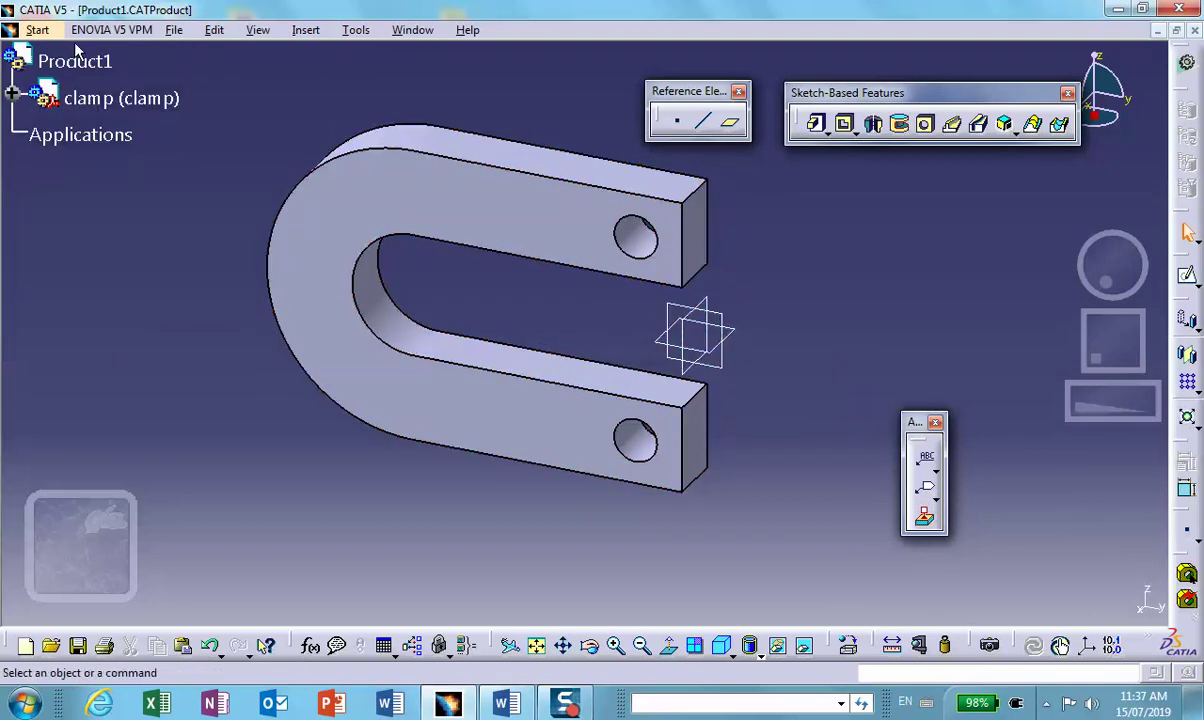
double_click(76, 60)
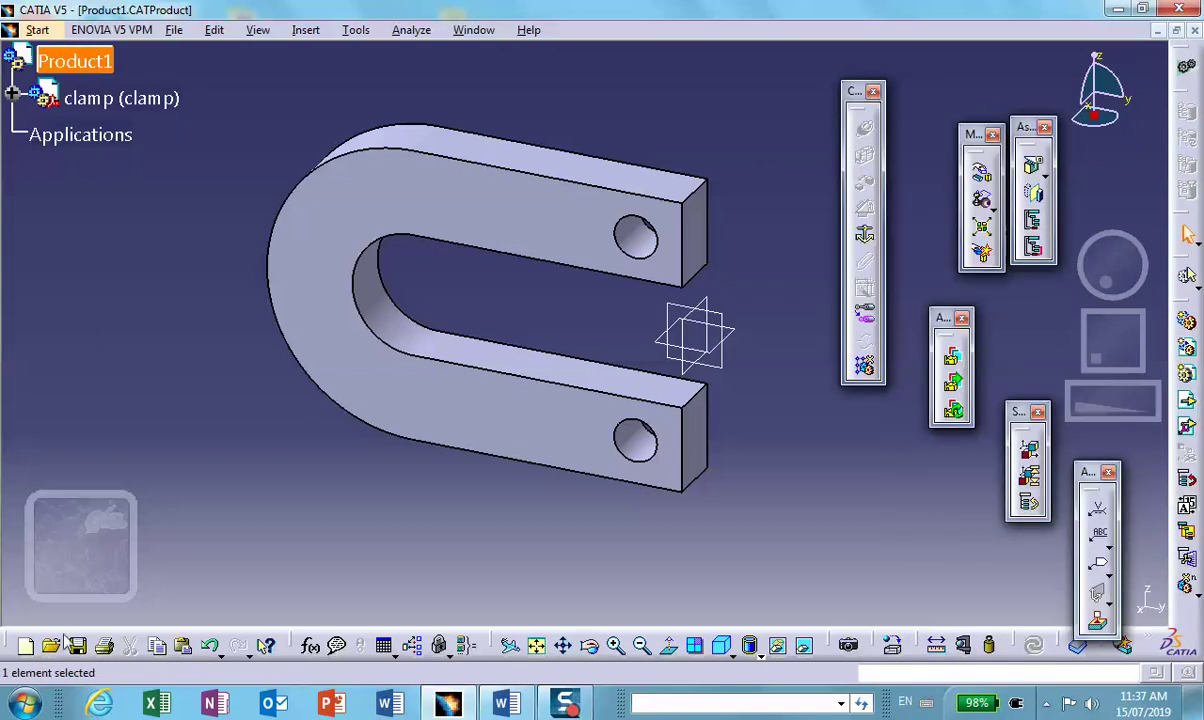
click(77, 648)
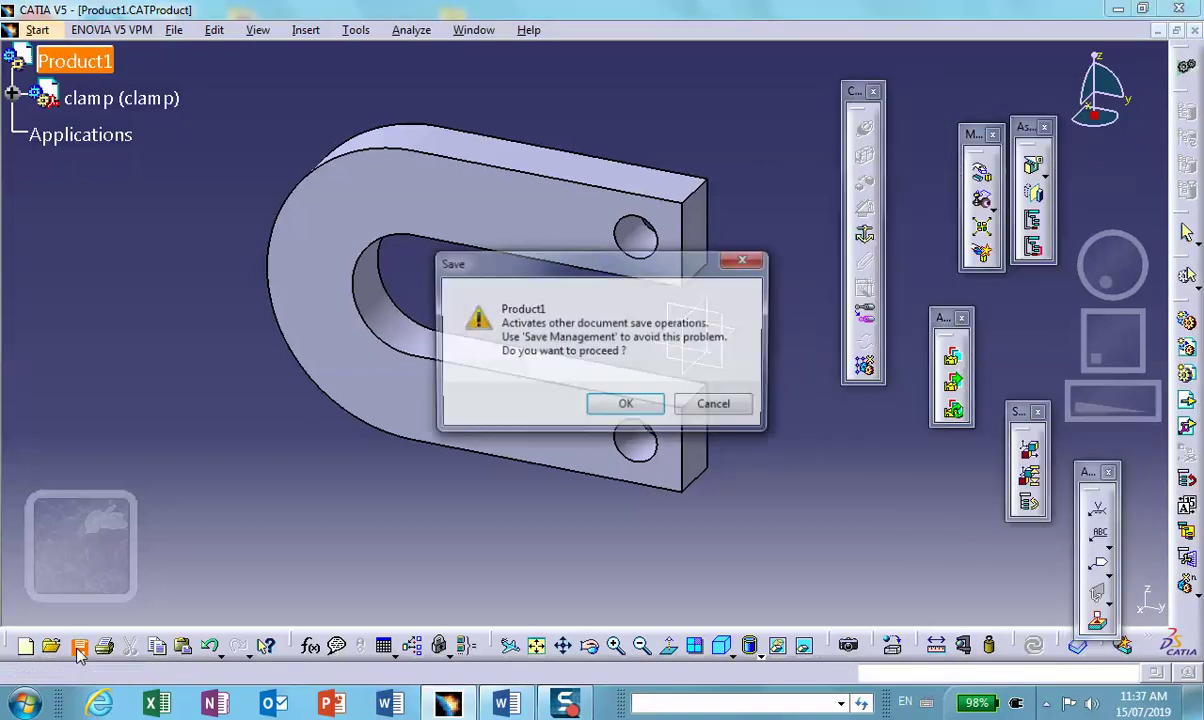
click(618, 400)
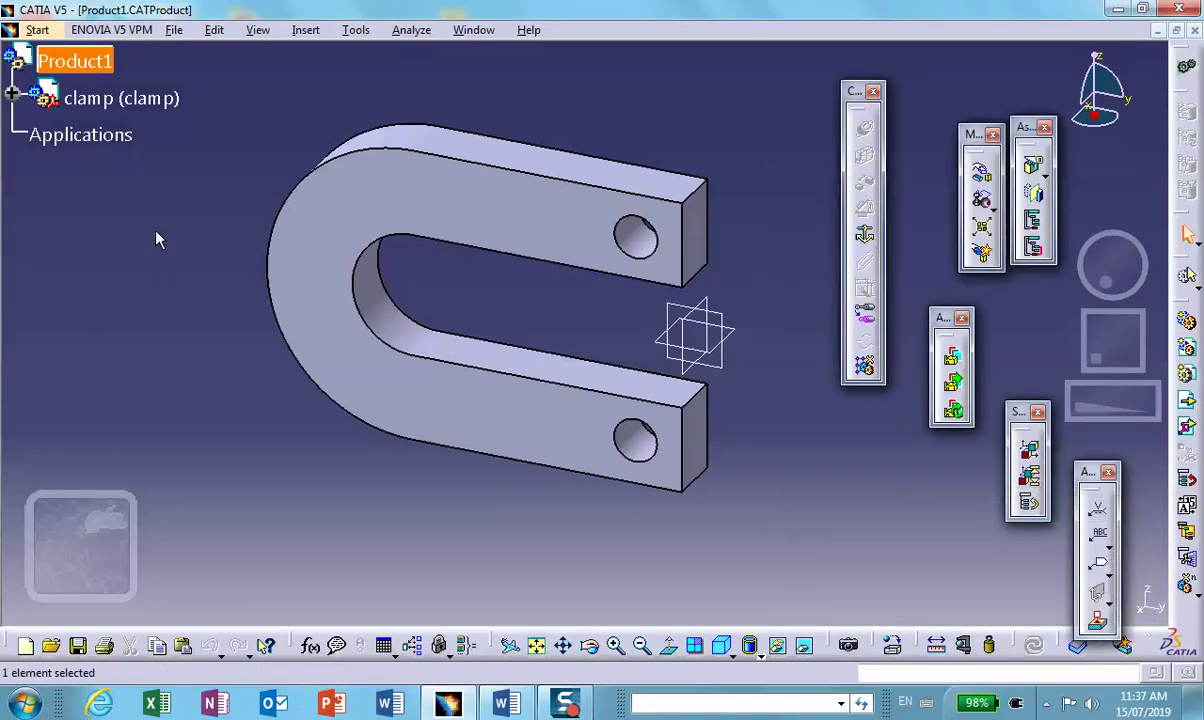
Step: Insert a new part named top-pin for instance and part number, and activate it
click(258, 30)
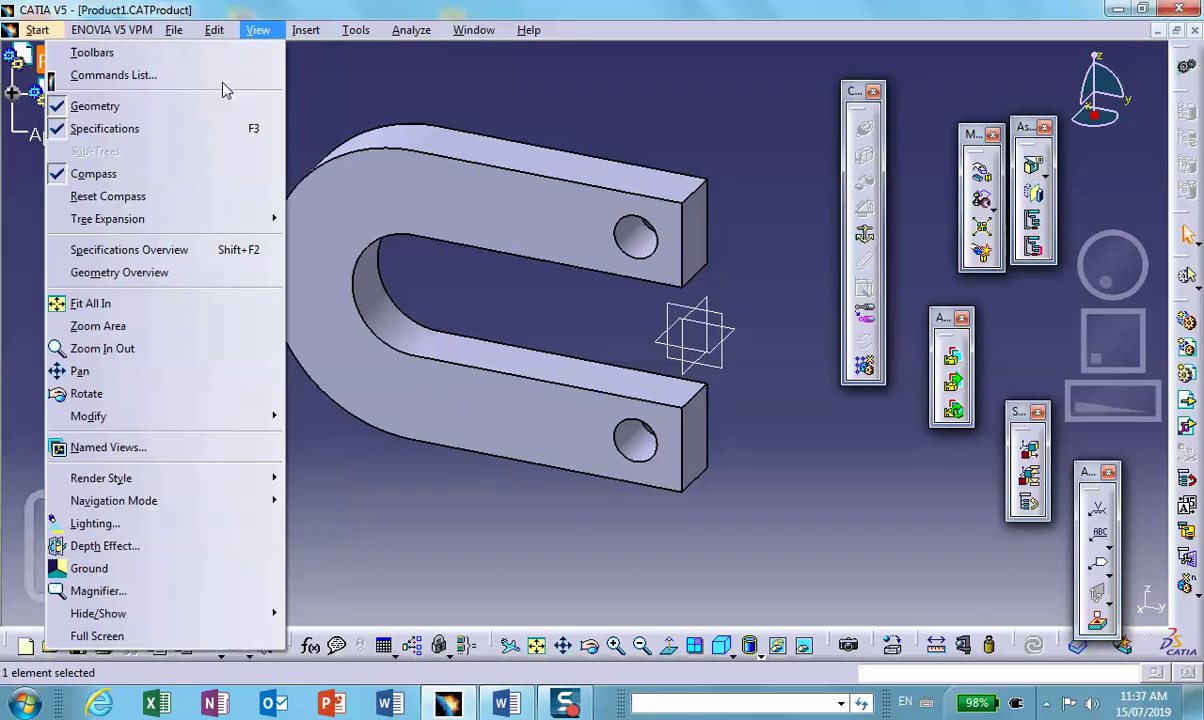
mouse_move(306, 30)
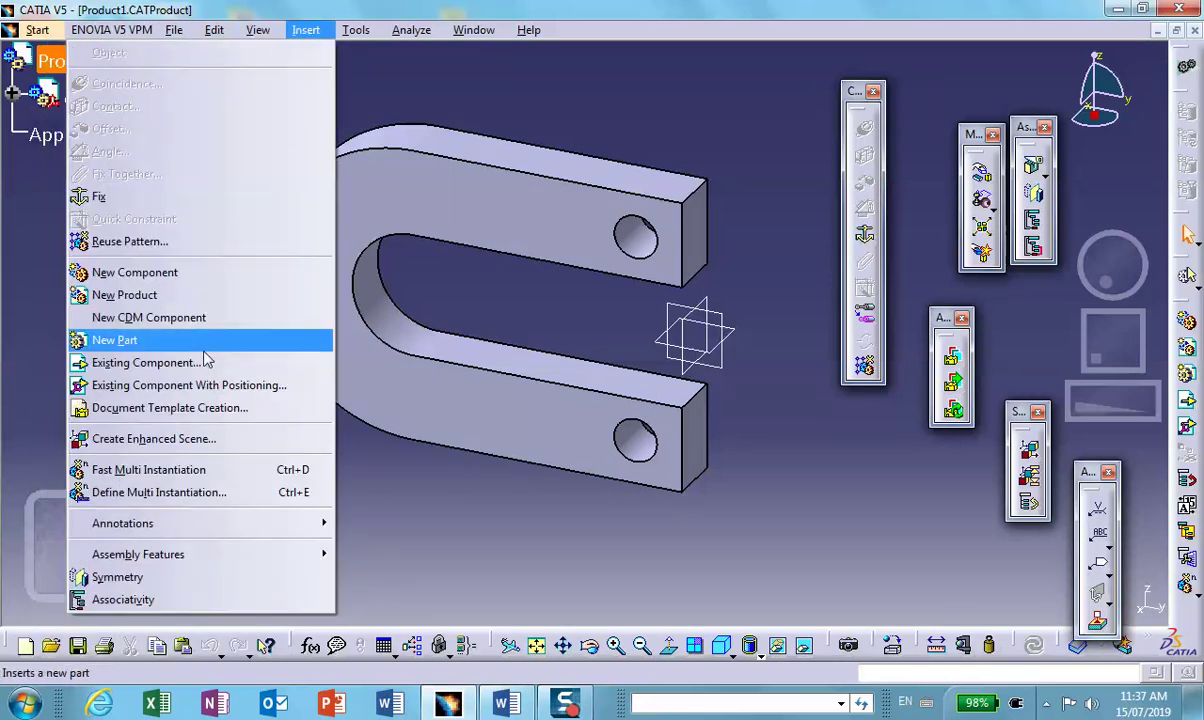
click(195, 341)
click(749, 427)
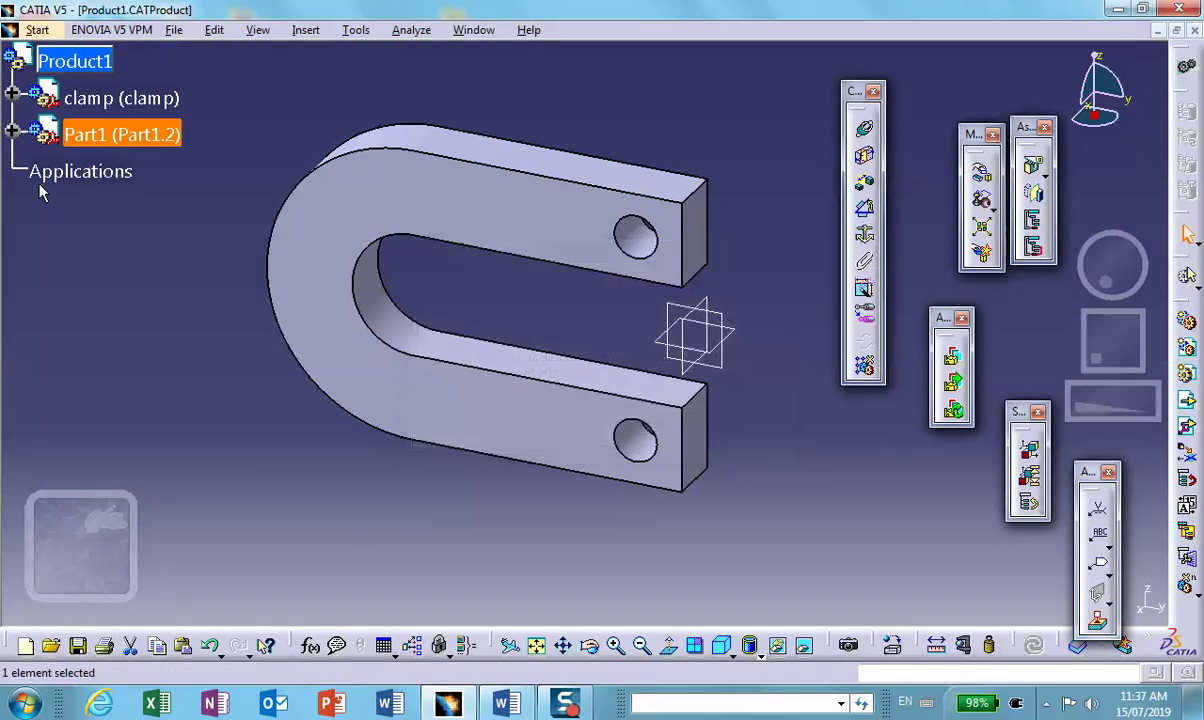
click(12, 133)
right_click(80, 134)
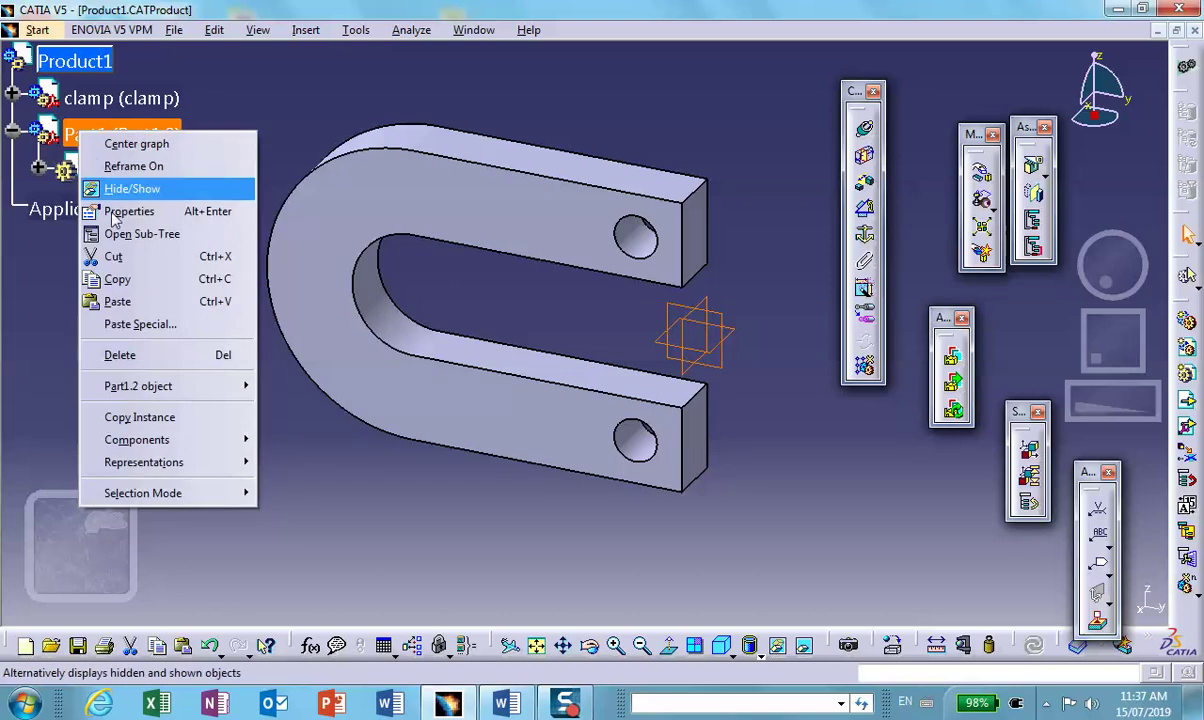
click(112, 206)
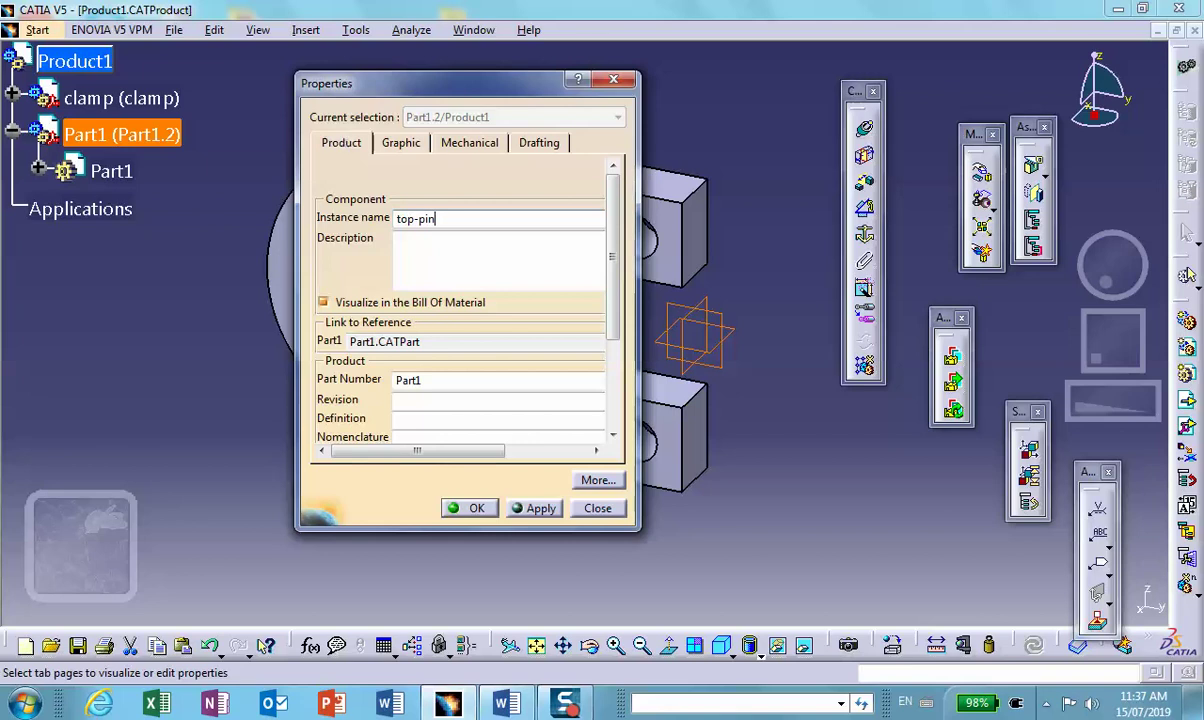
double_click(396, 378)
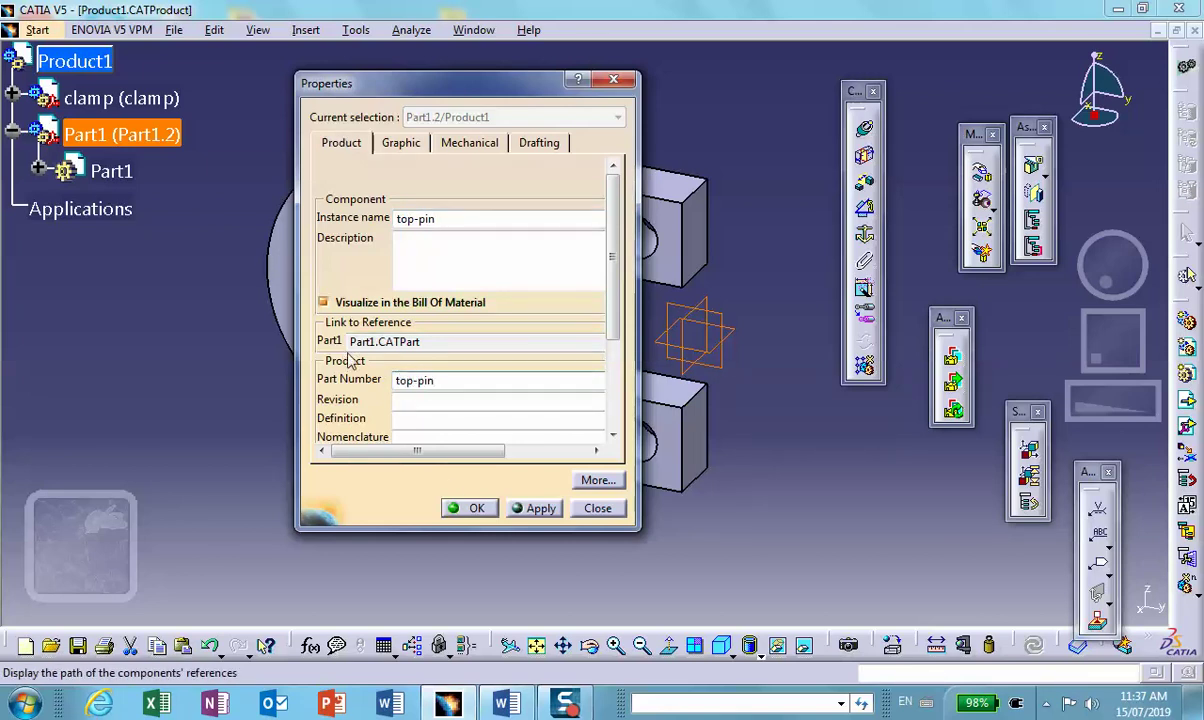
click(470, 508)
click(110, 168)
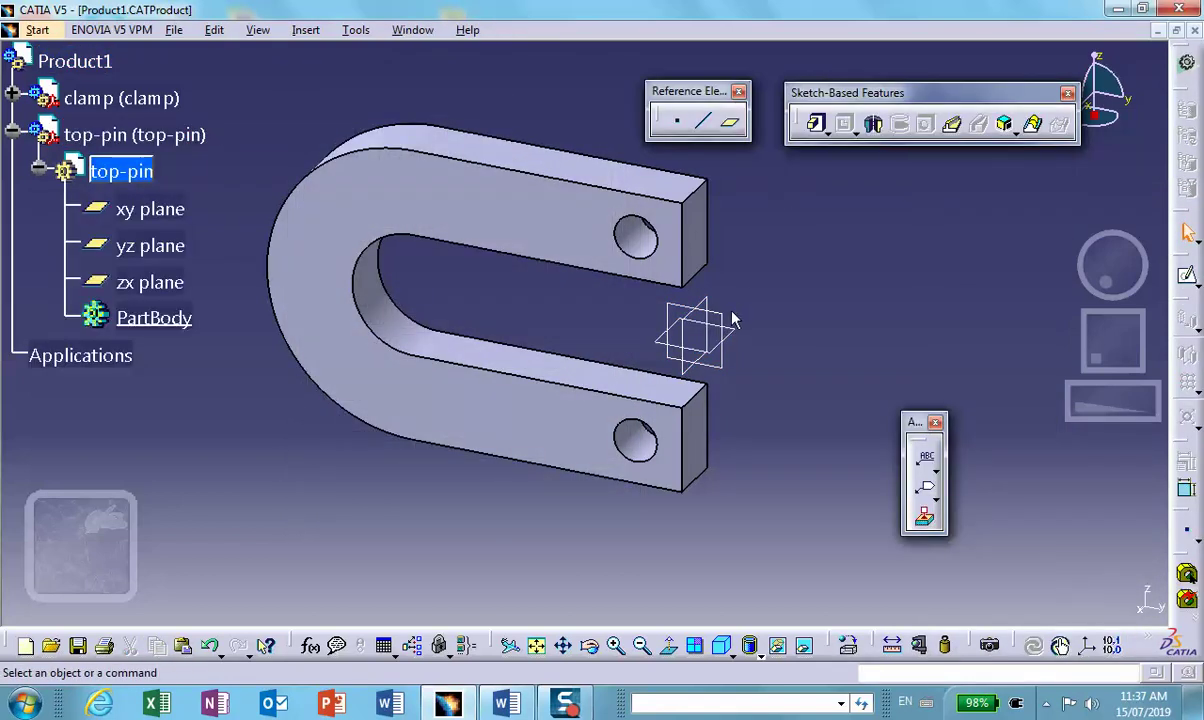
Step: Sketch on the yz plane by projecting the clamp's upper hole edge as a circle
click(680, 322)
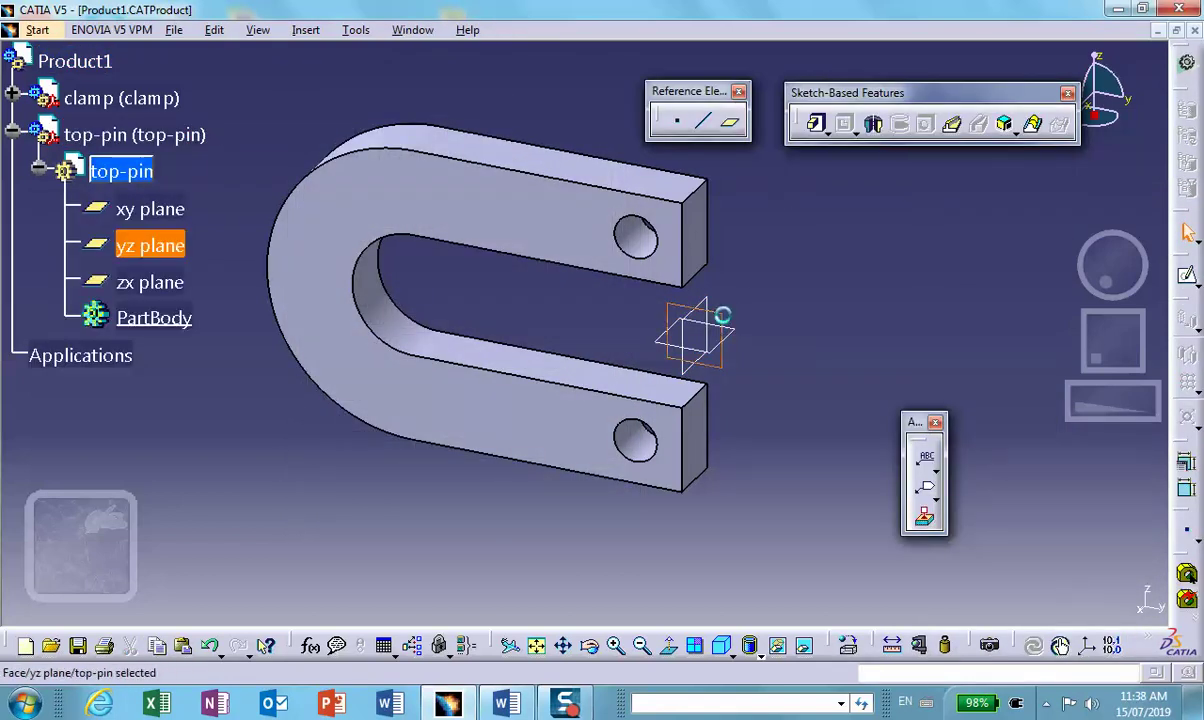
click(1187, 275)
middle_drag(771, 191, 667, 336)
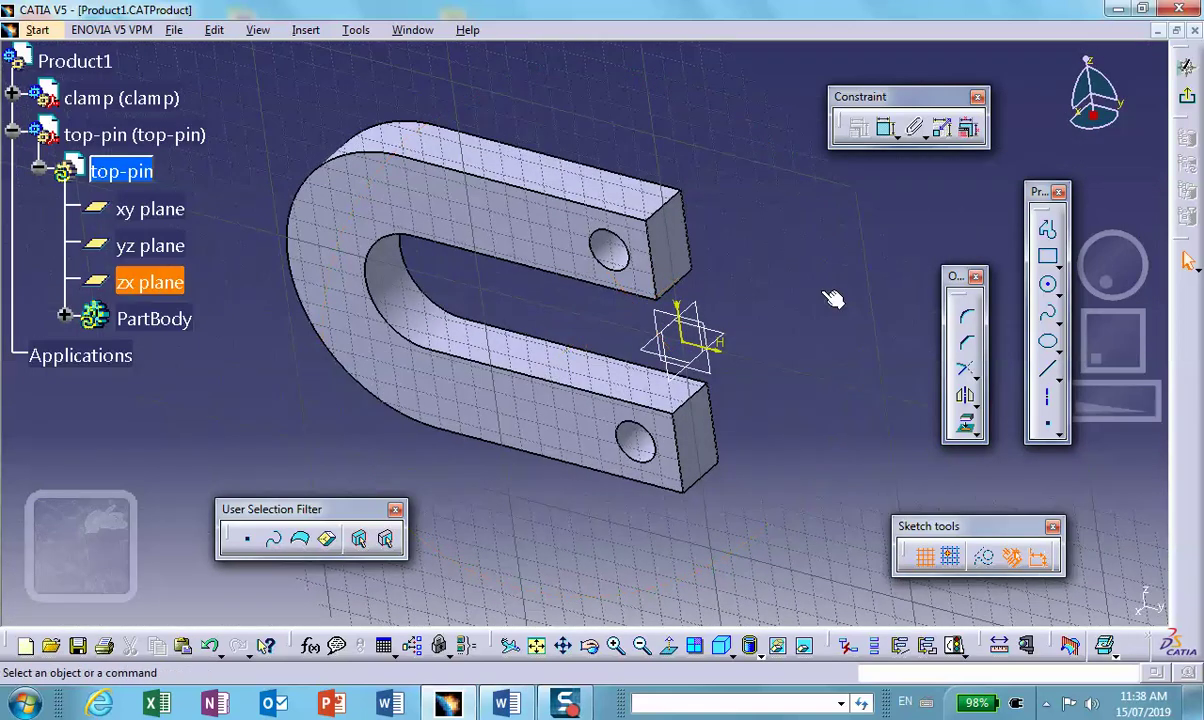
click(966, 424)
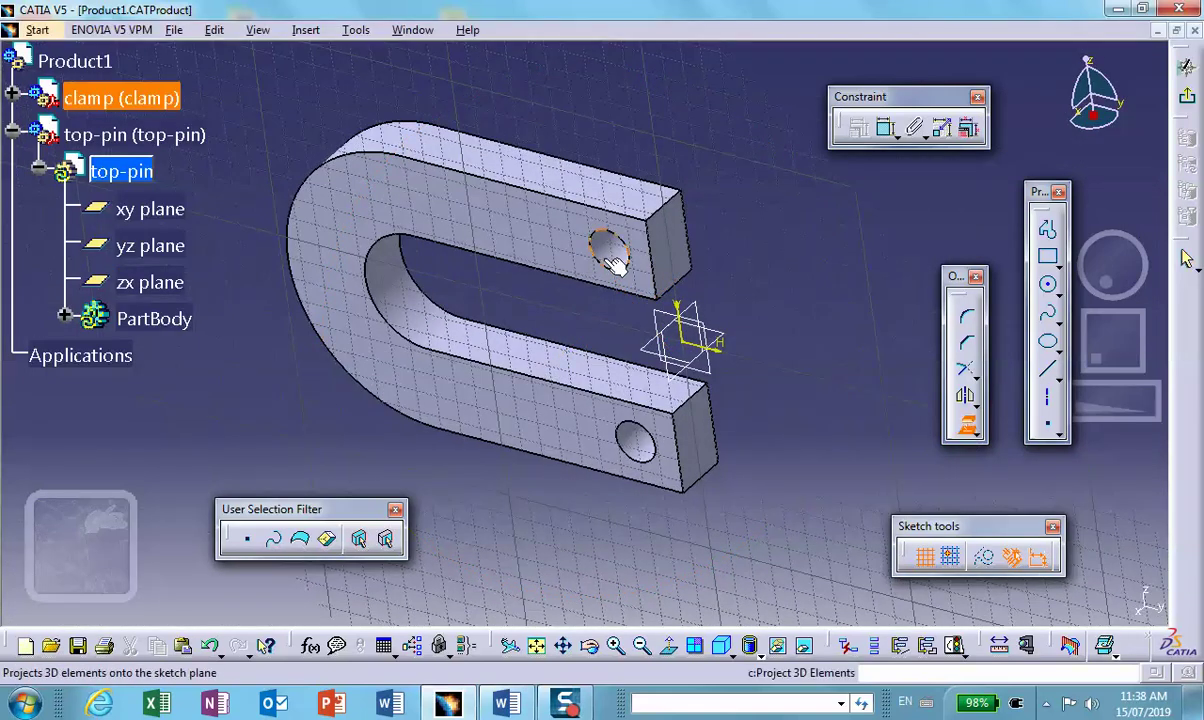
click(612, 270)
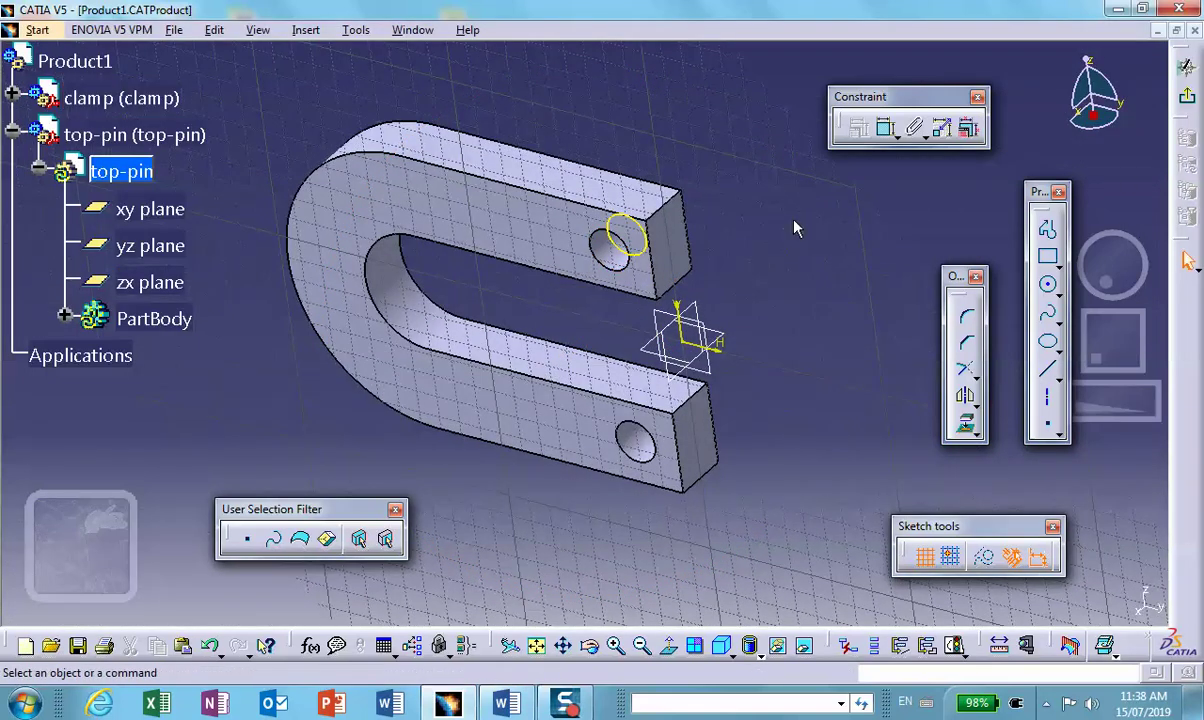
click(1187, 95)
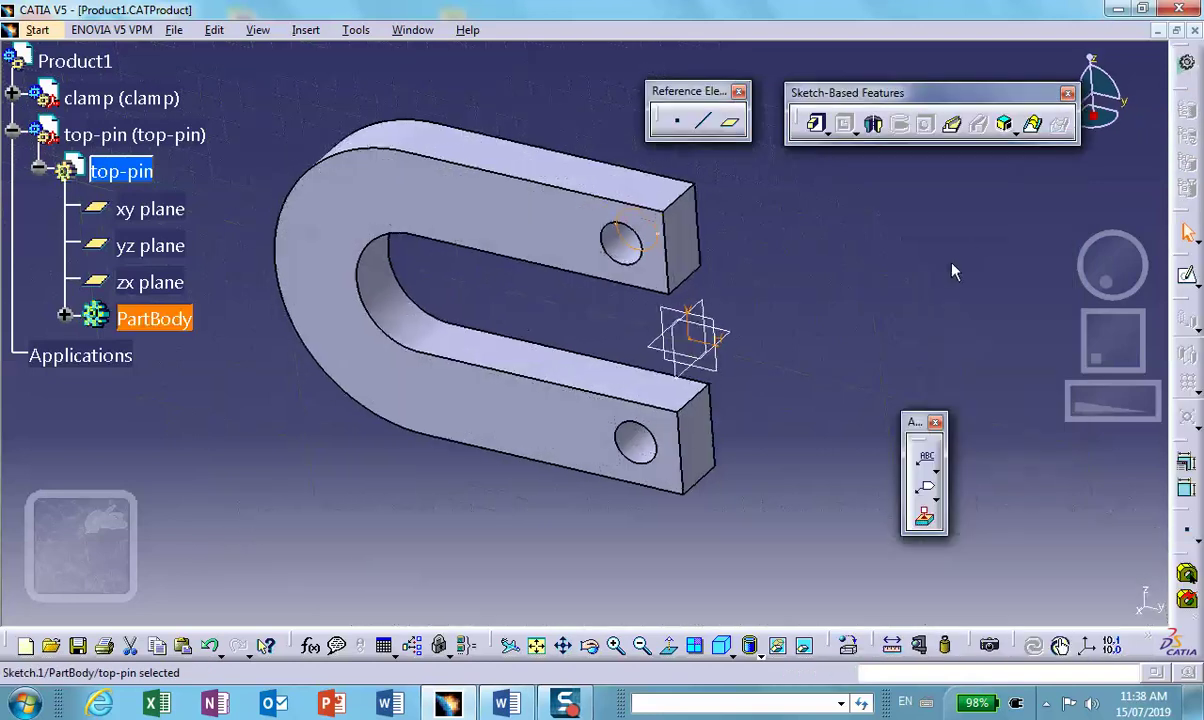
Step: Pad the projected circle 1.5 in with mirrored extent to form the pin
click(818, 124)
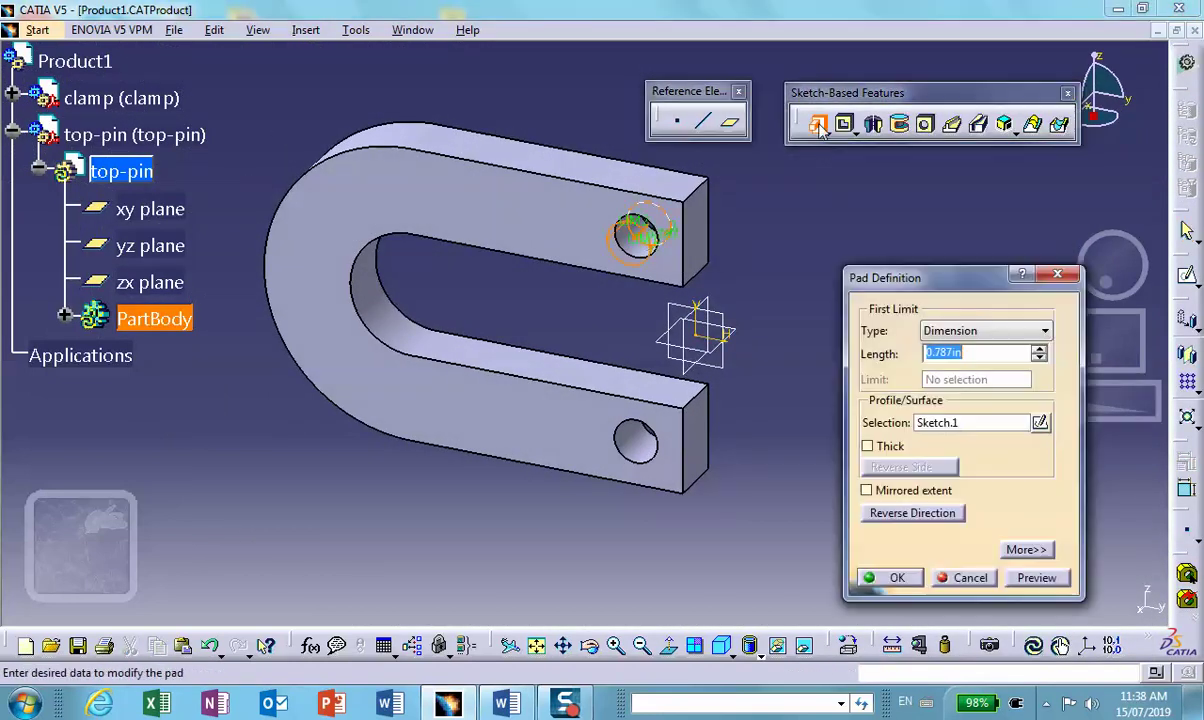
click(867, 490)
drag(975, 353, 864, 360)
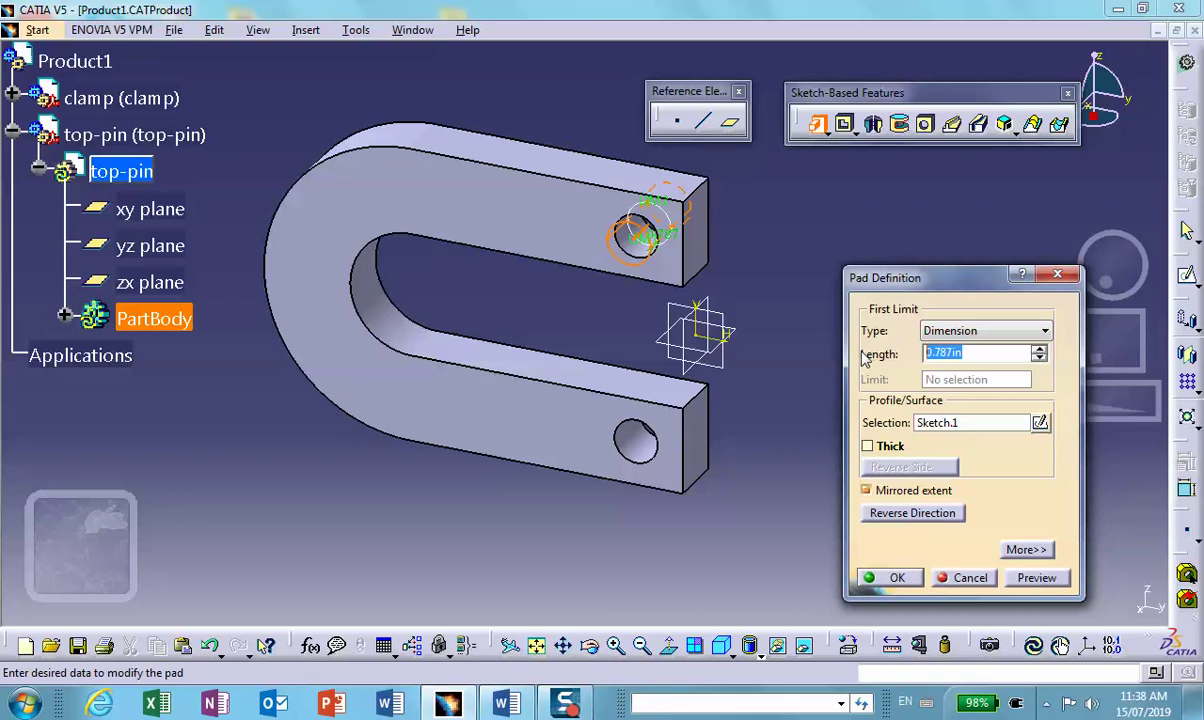
text(1)
click(1036, 577)
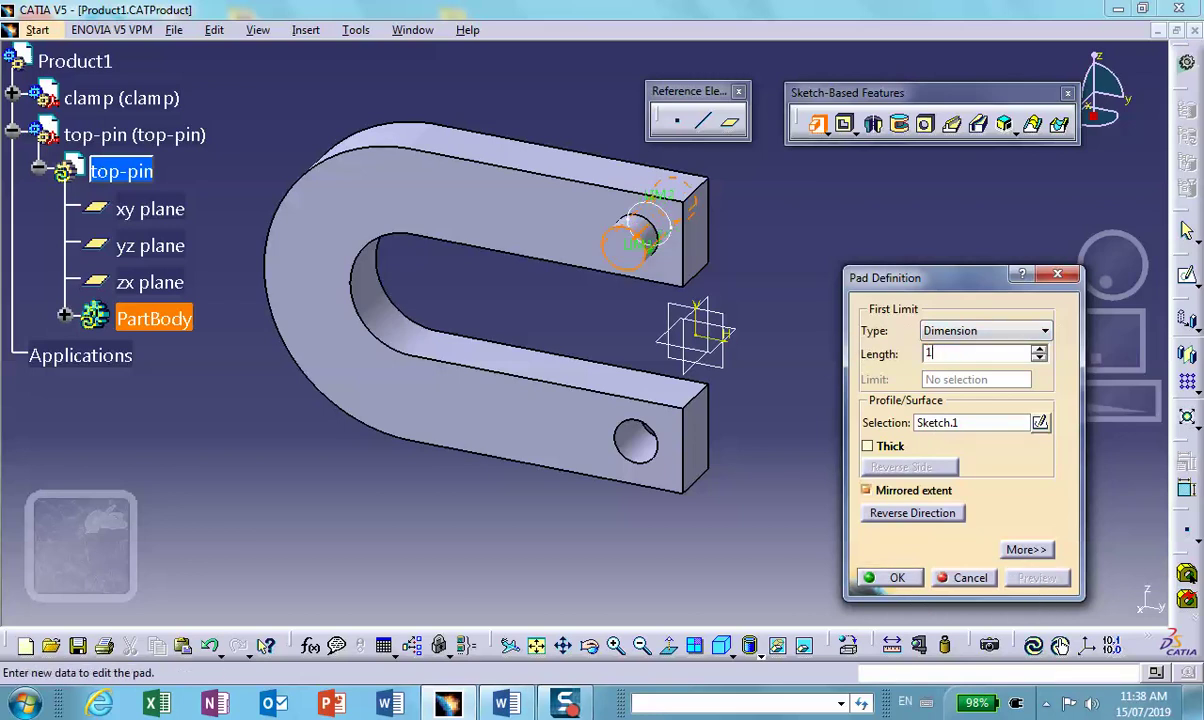
click(895, 578)
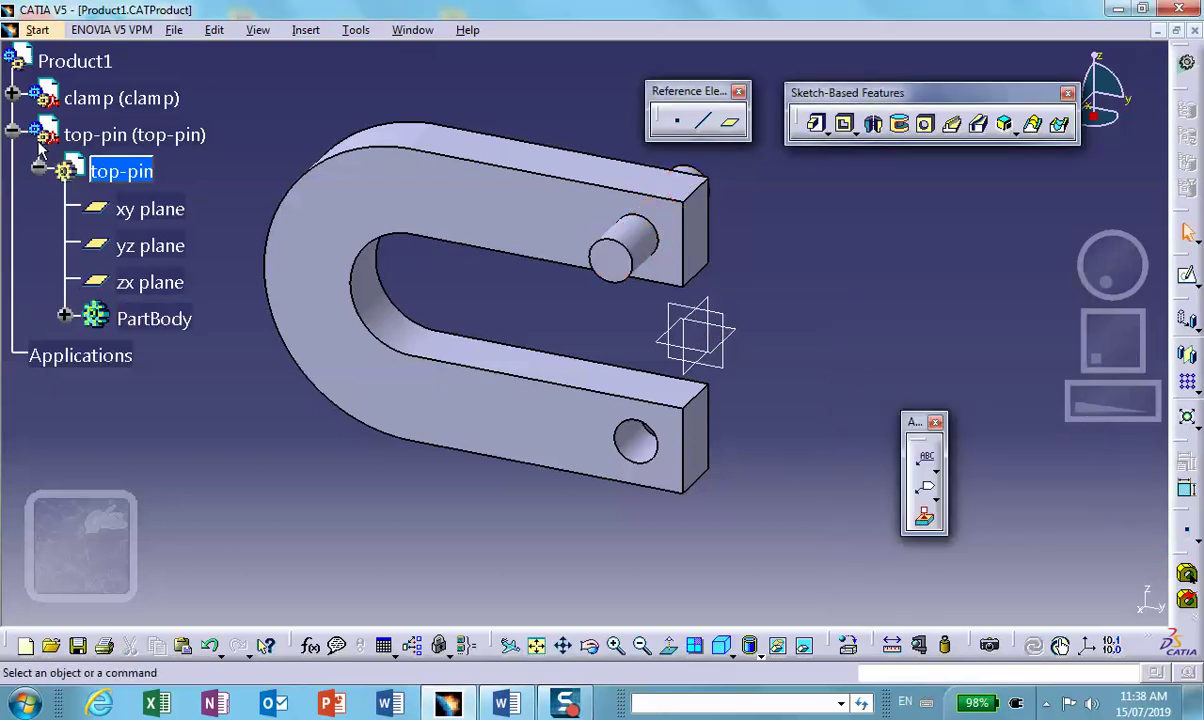
Step: Return to Product1 and save the assembly with its linked documents
double_click(48, 63)
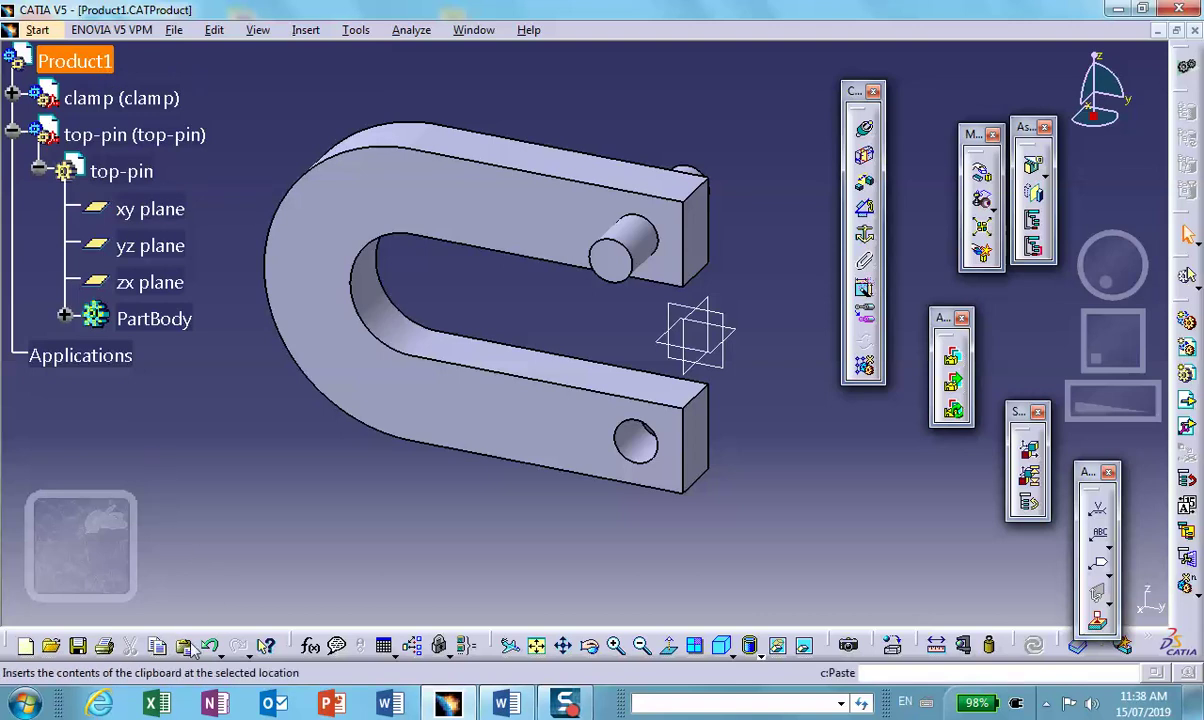
click(77, 645)
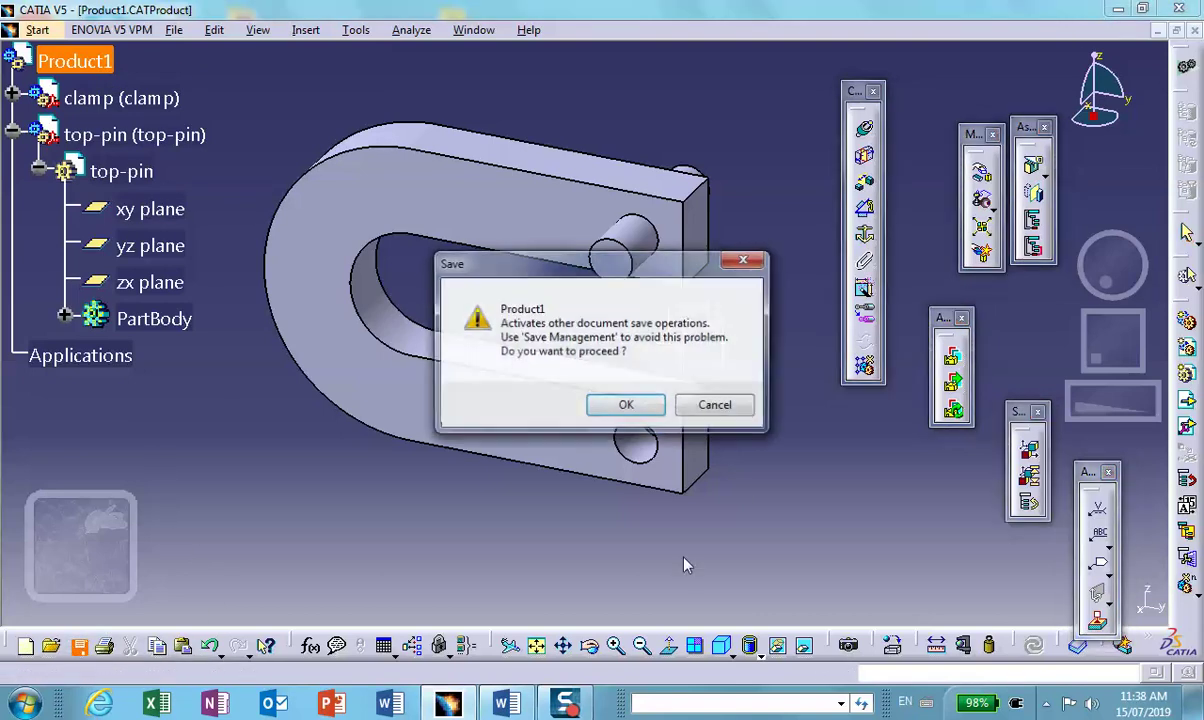
click(639, 414)
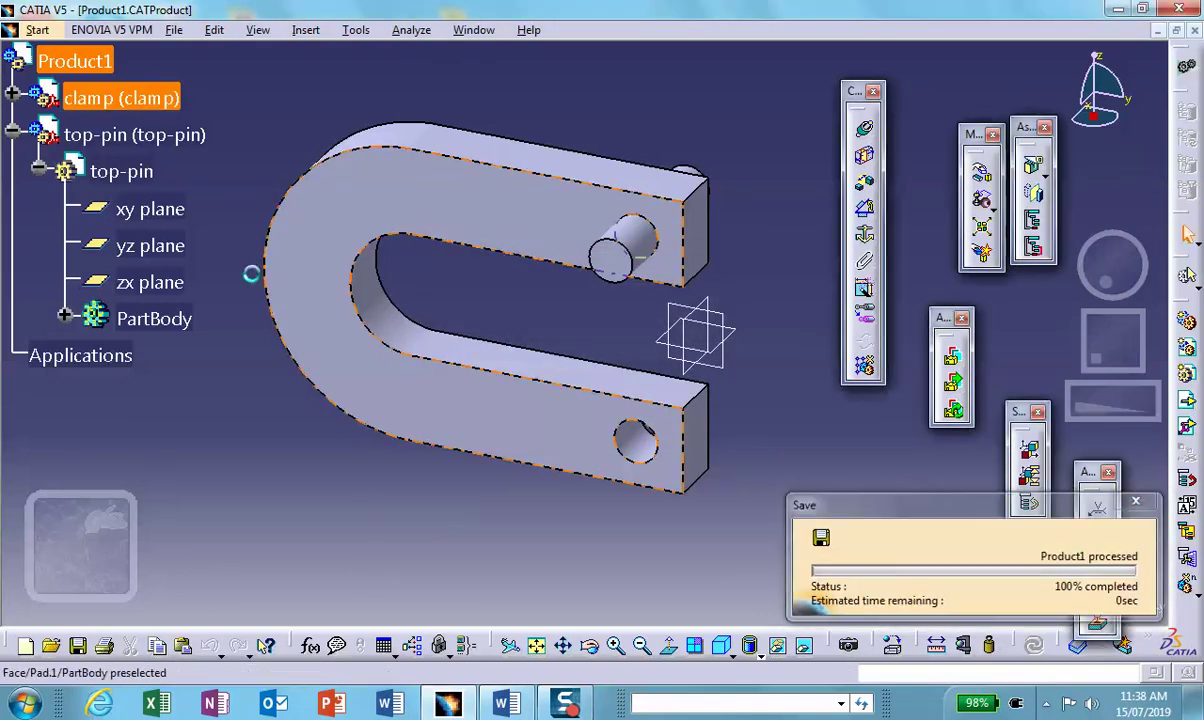
Step: Insert another new part, Part1 (Part1.3), into the assembly
click(306, 30)
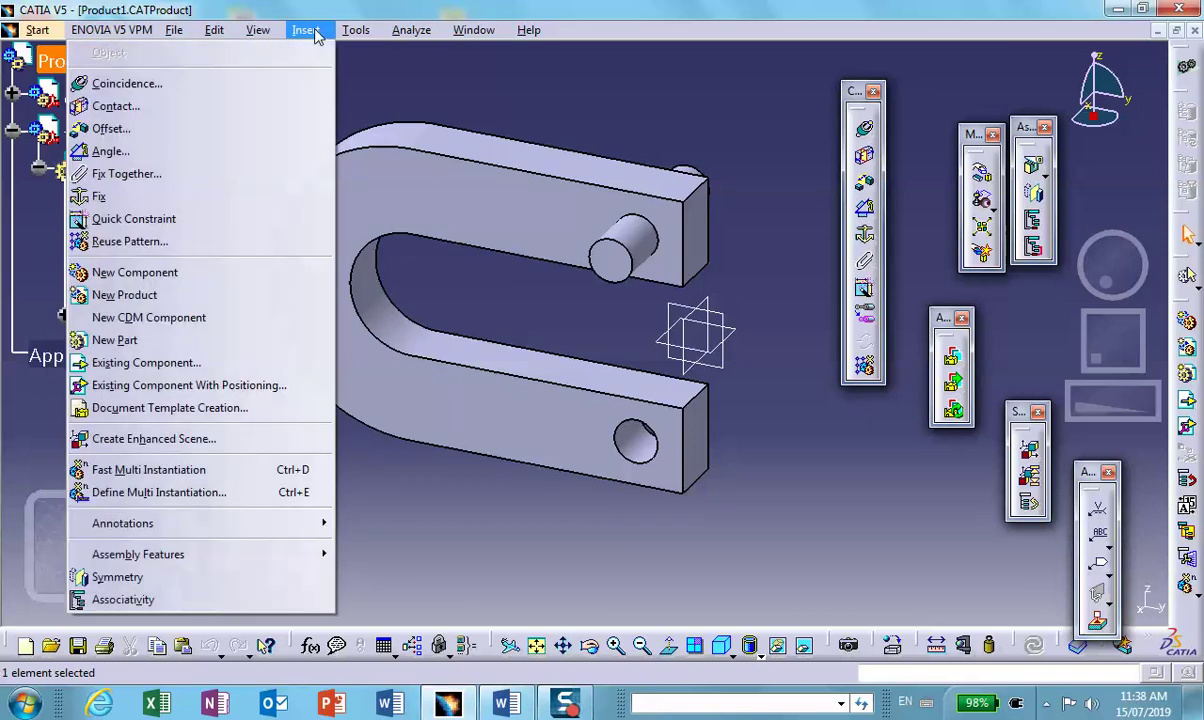
click(190, 320)
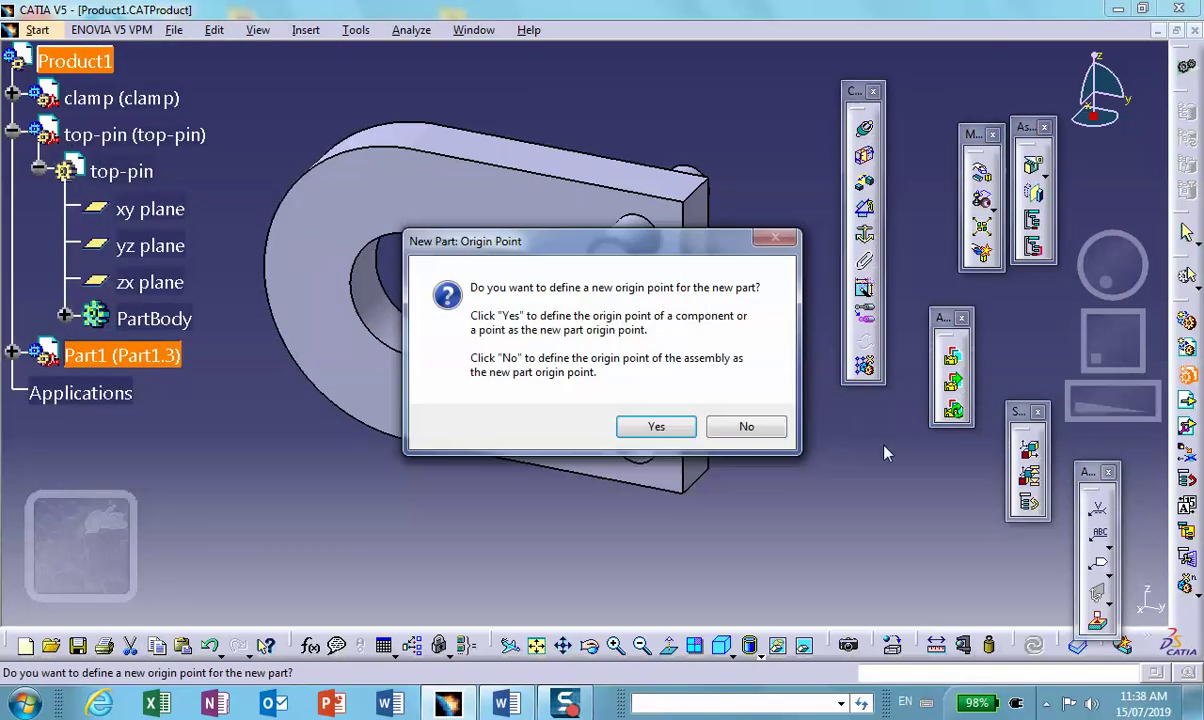
click(748, 427)
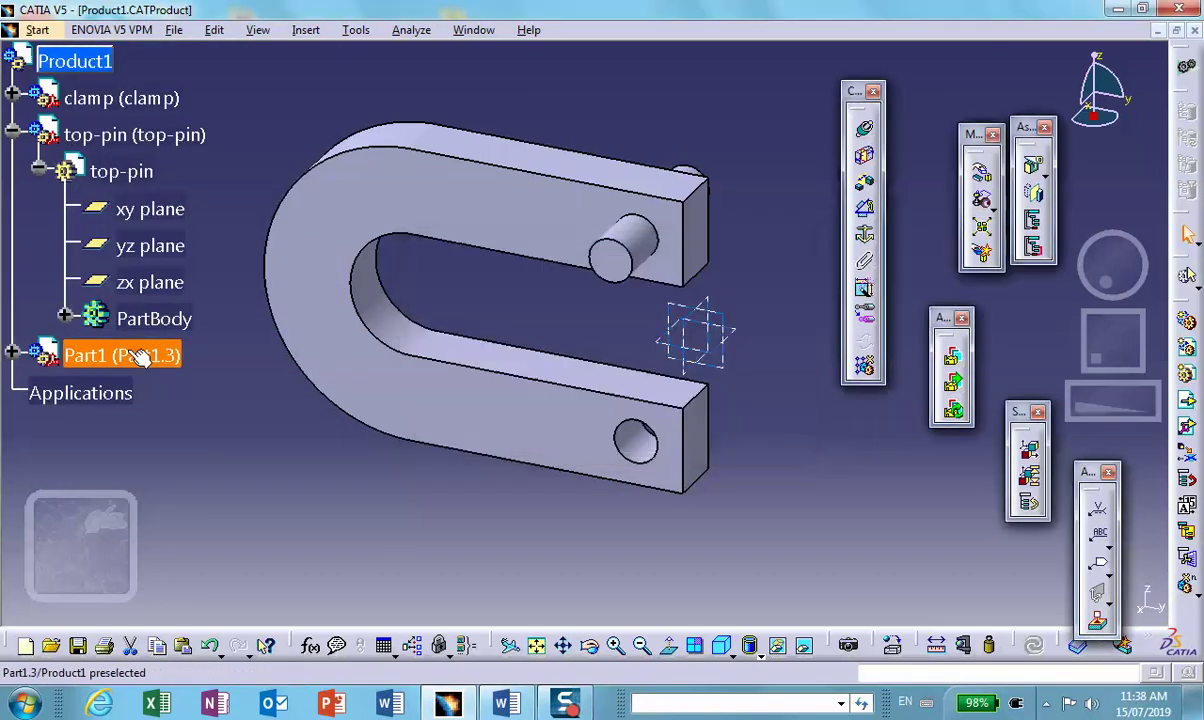
click(12, 352)
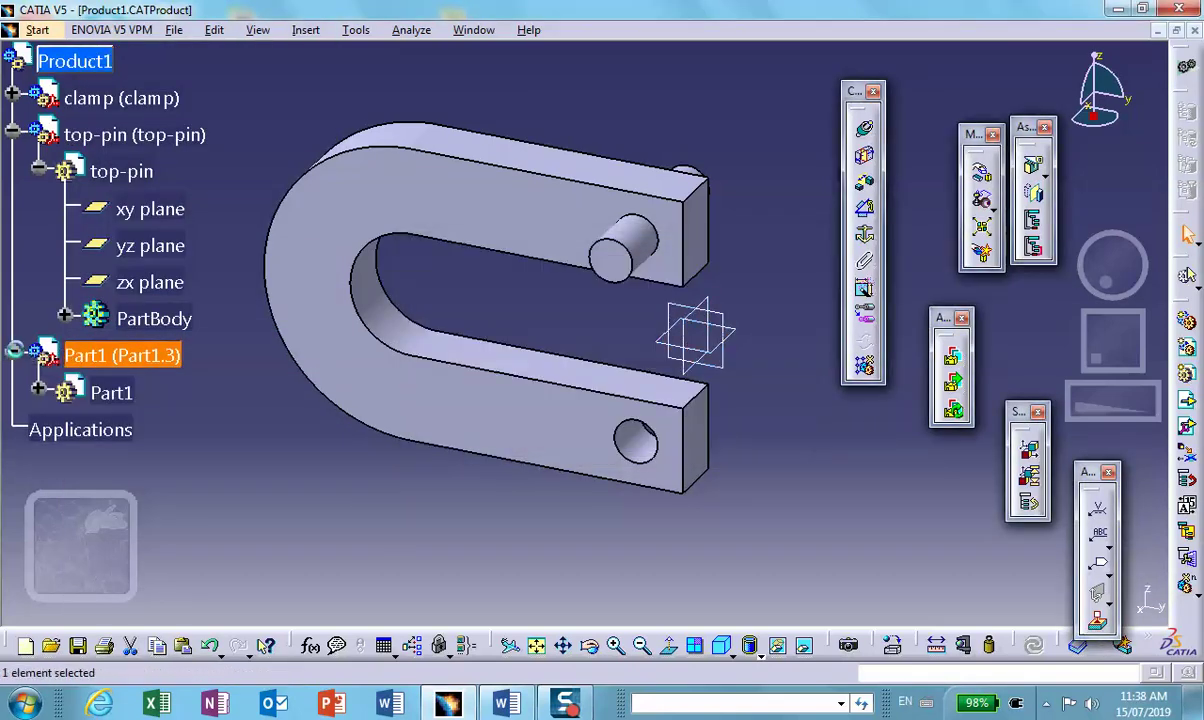
right_click(75, 352)
Step: Rename Part1.3 to bottom-pin for instance and part number, then activate it
click(122, 388)
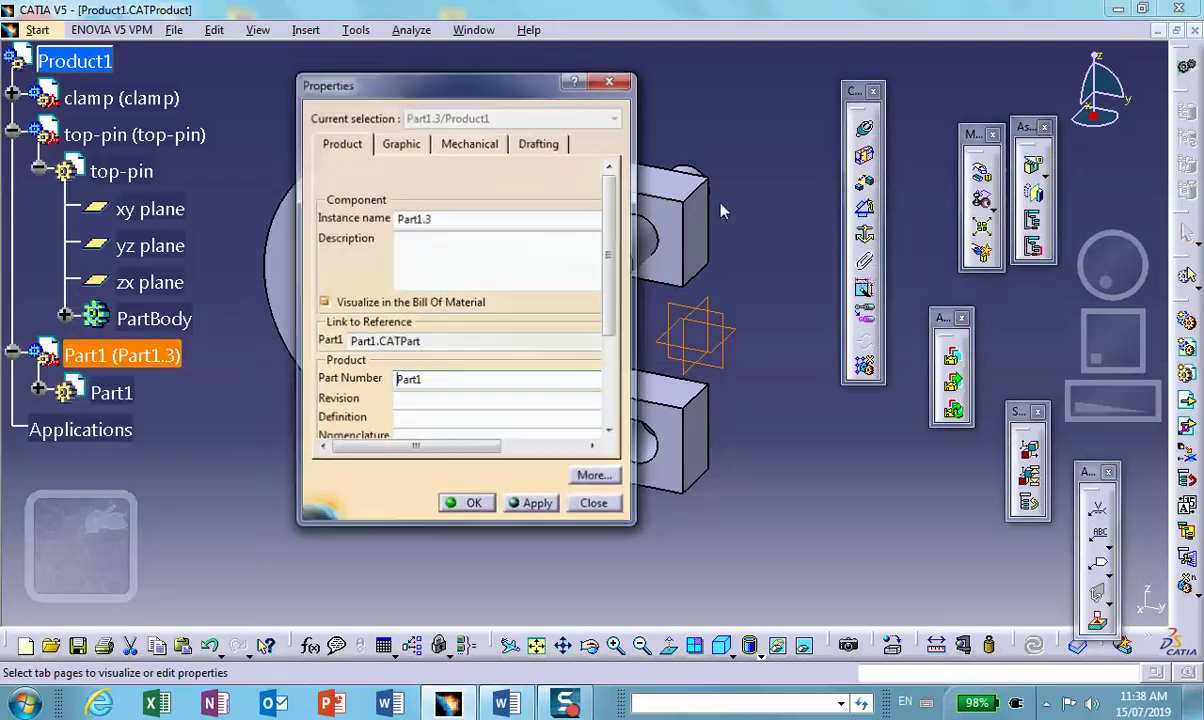
drag(463, 217, 368, 219)
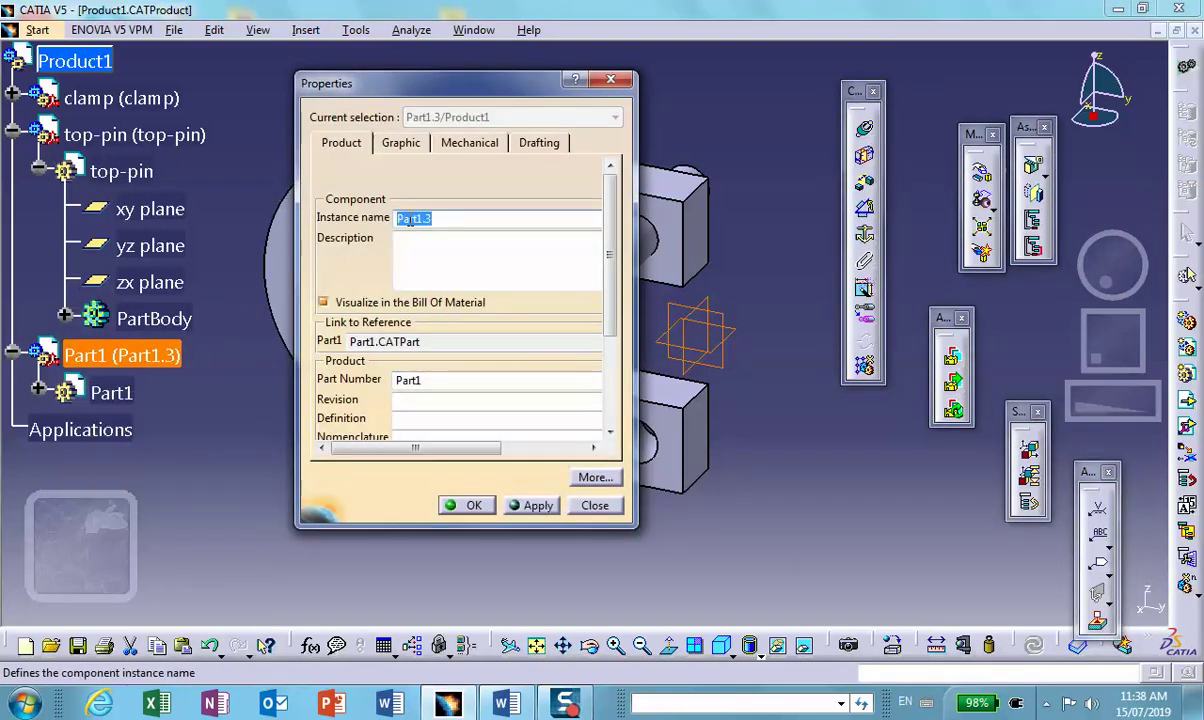
text(bottom-pin)
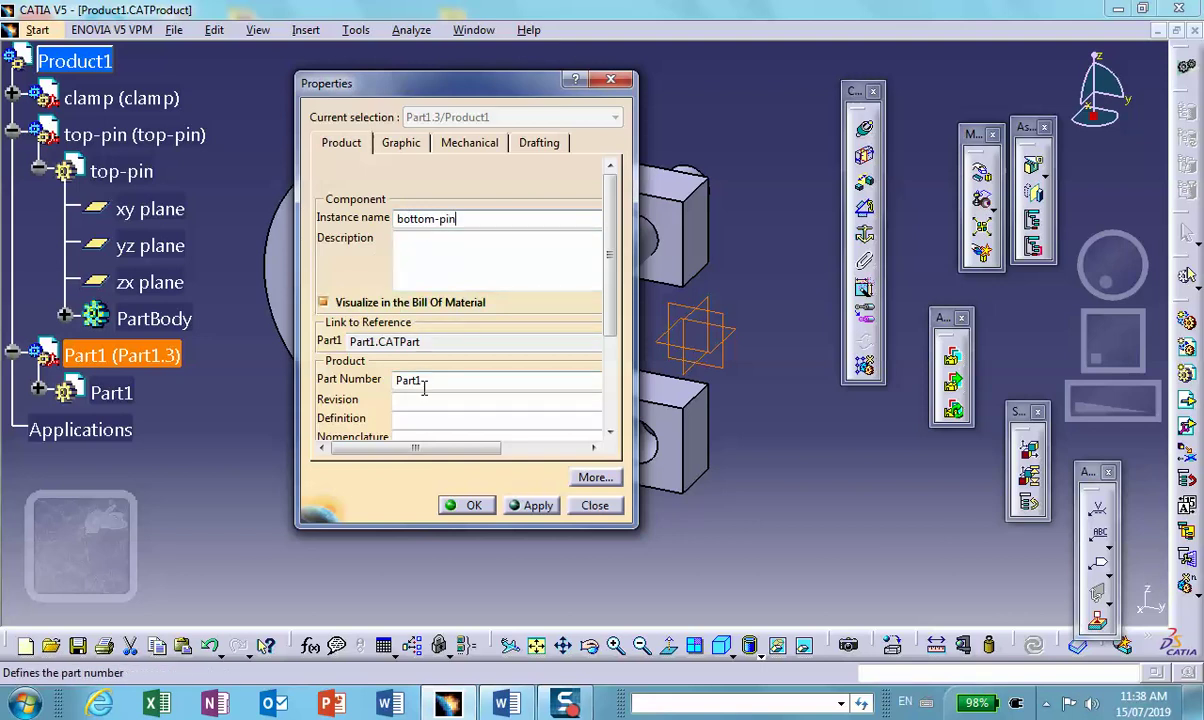
drag(429, 383, 372, 378)
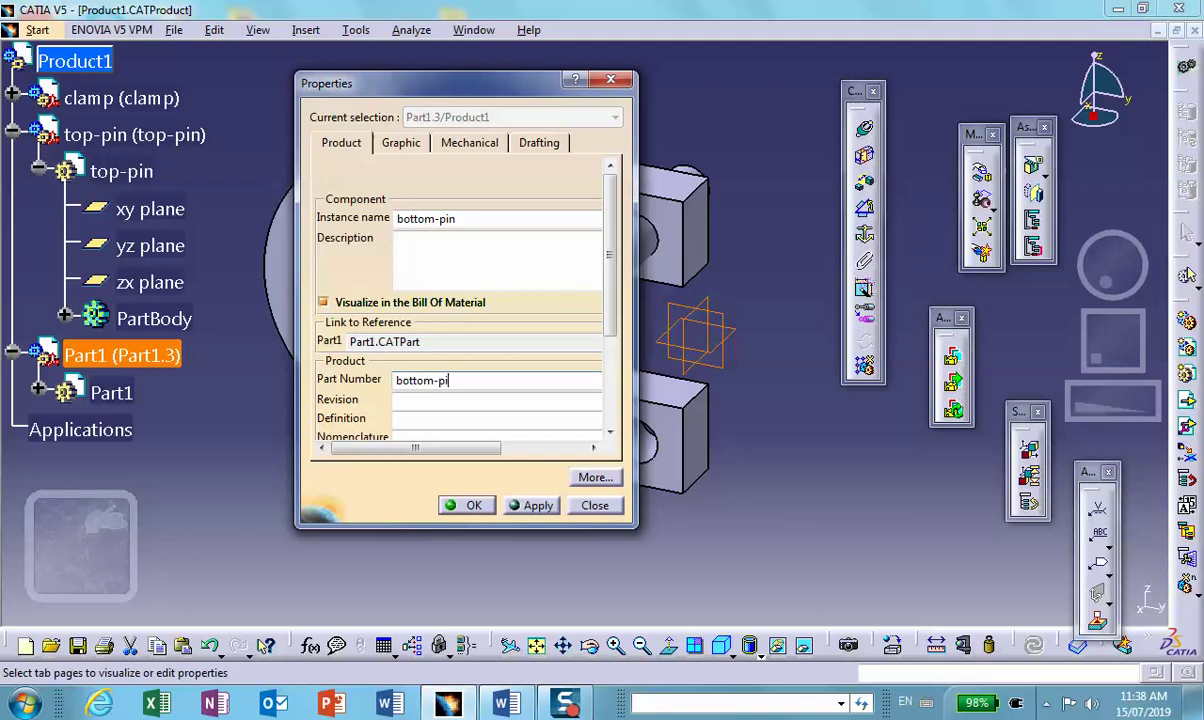
text(bottom-pin)
click(466, 505)
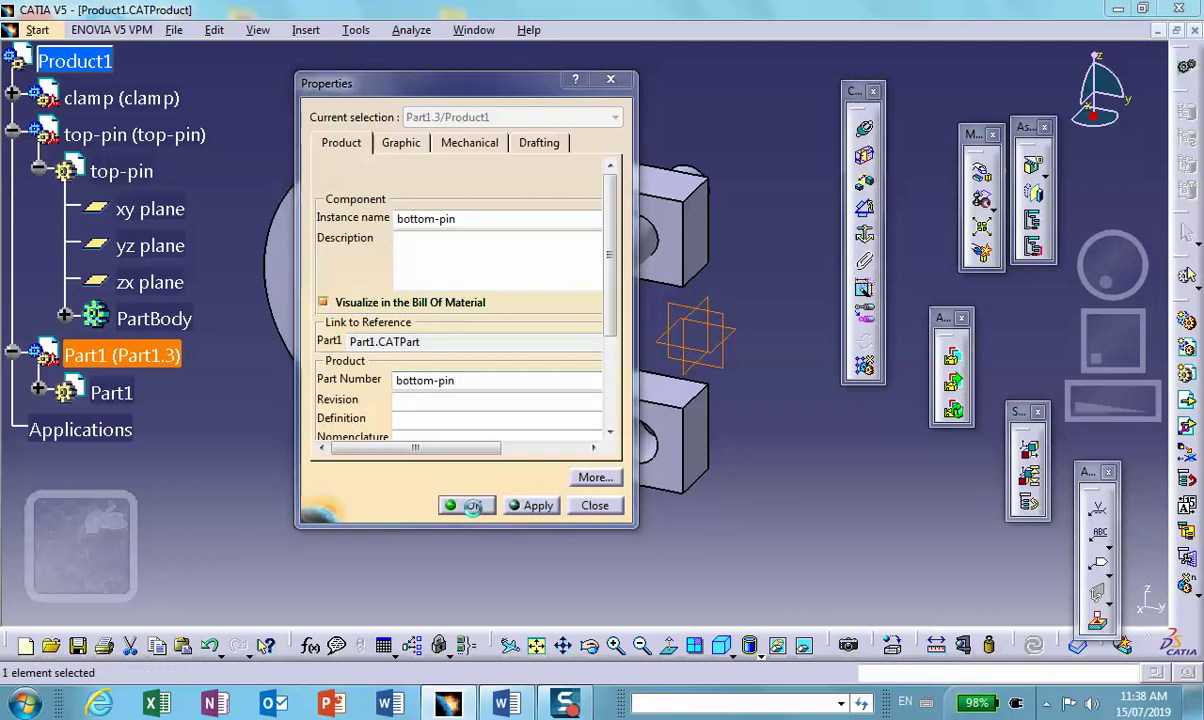
click(38, 392)
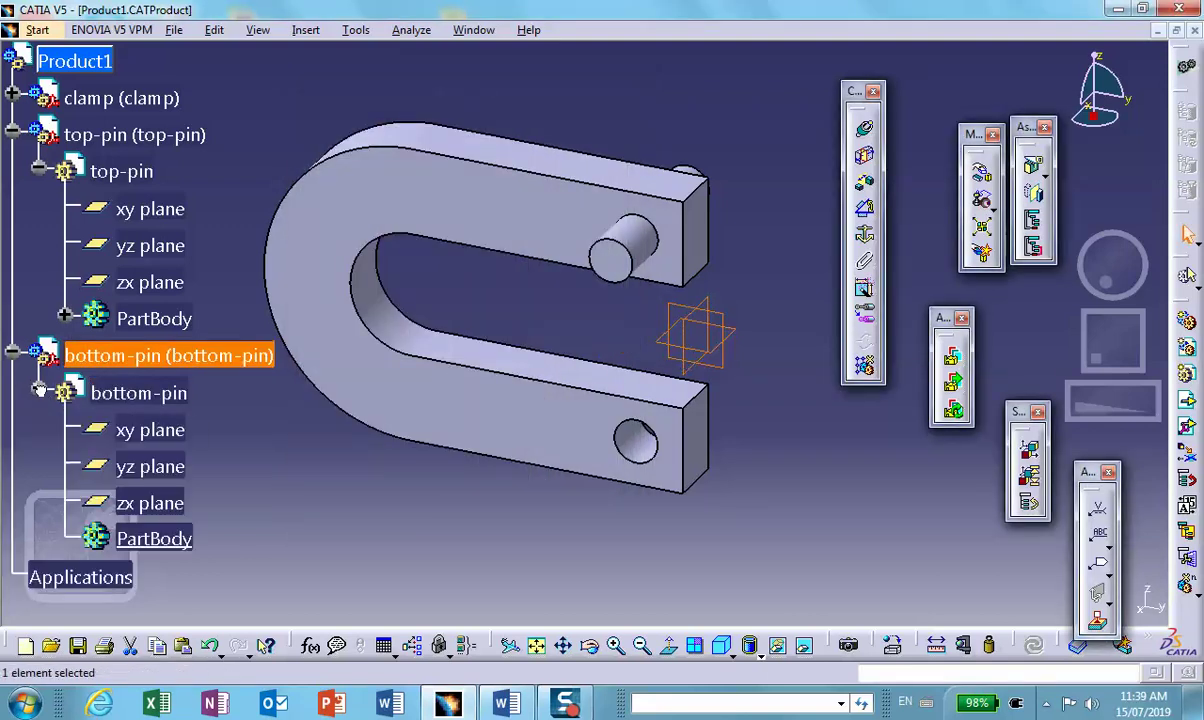
click(120, 393)
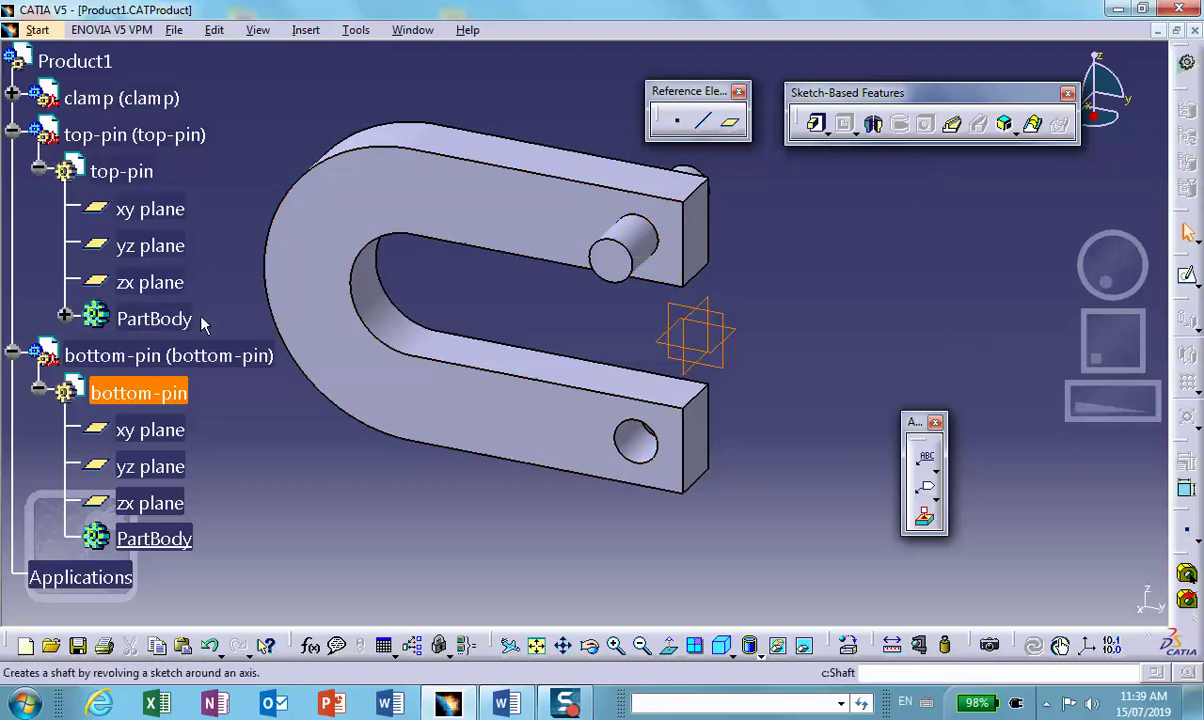
Step: Sketch on the bottom-pin's yz plane, projecting the clamp's lower hole edge
click(731, 320)
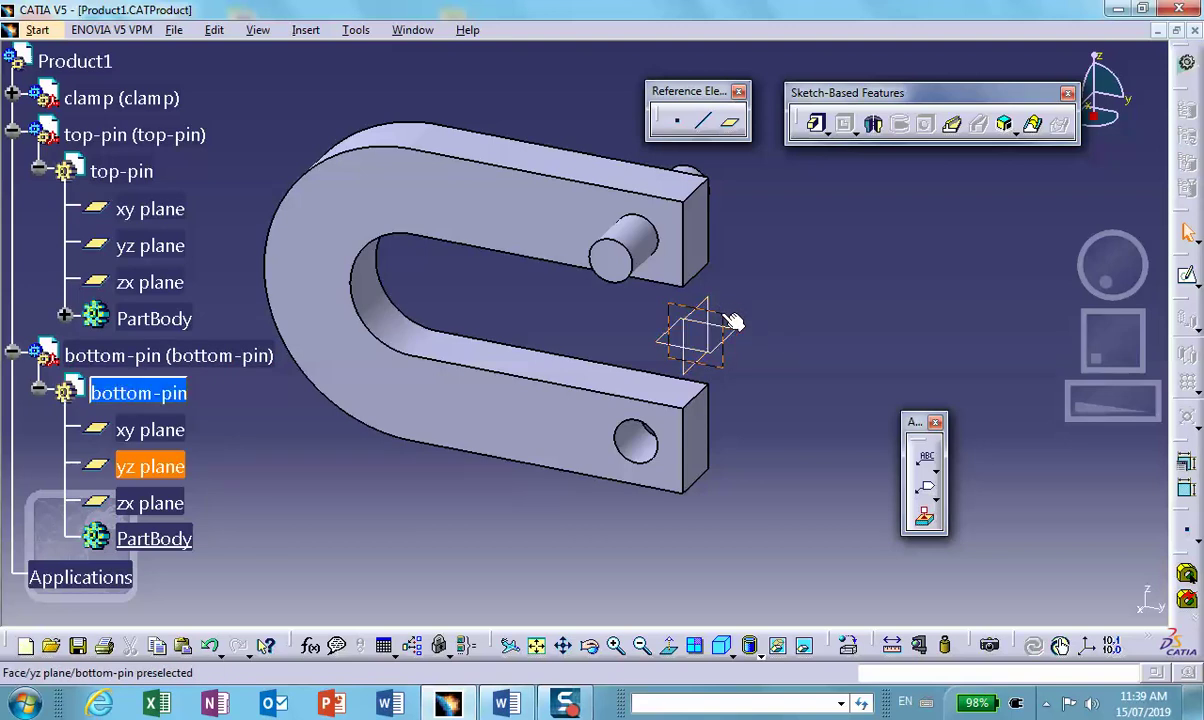
click(1187, 275)
mouse_move(915, 243)
middle_down()
mouse_move(820, 201)
mouse_move(707, 277)
middle_up()
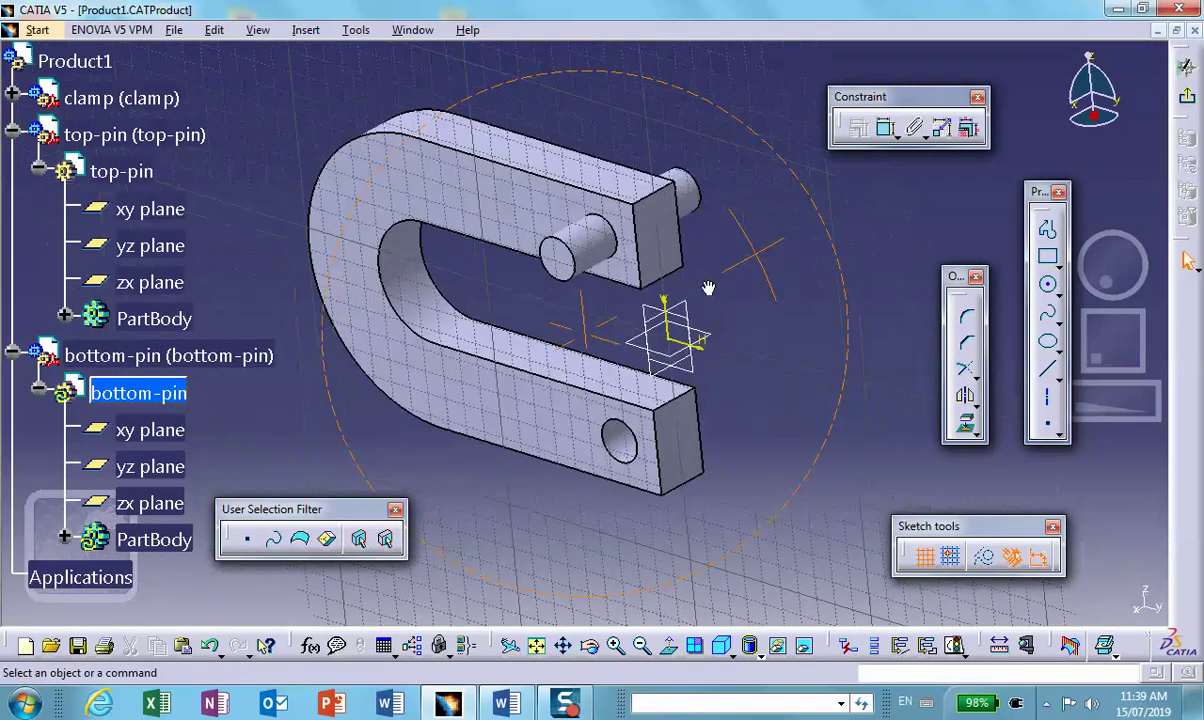
click(968, 428)
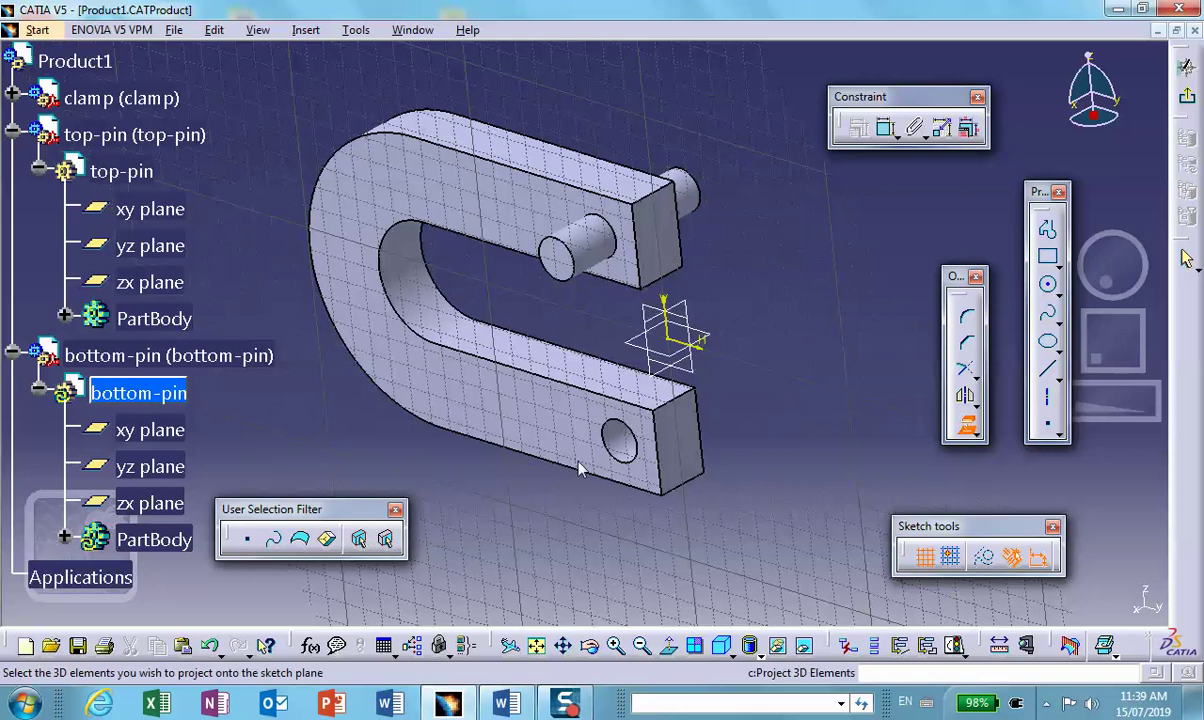
click(634, 460)
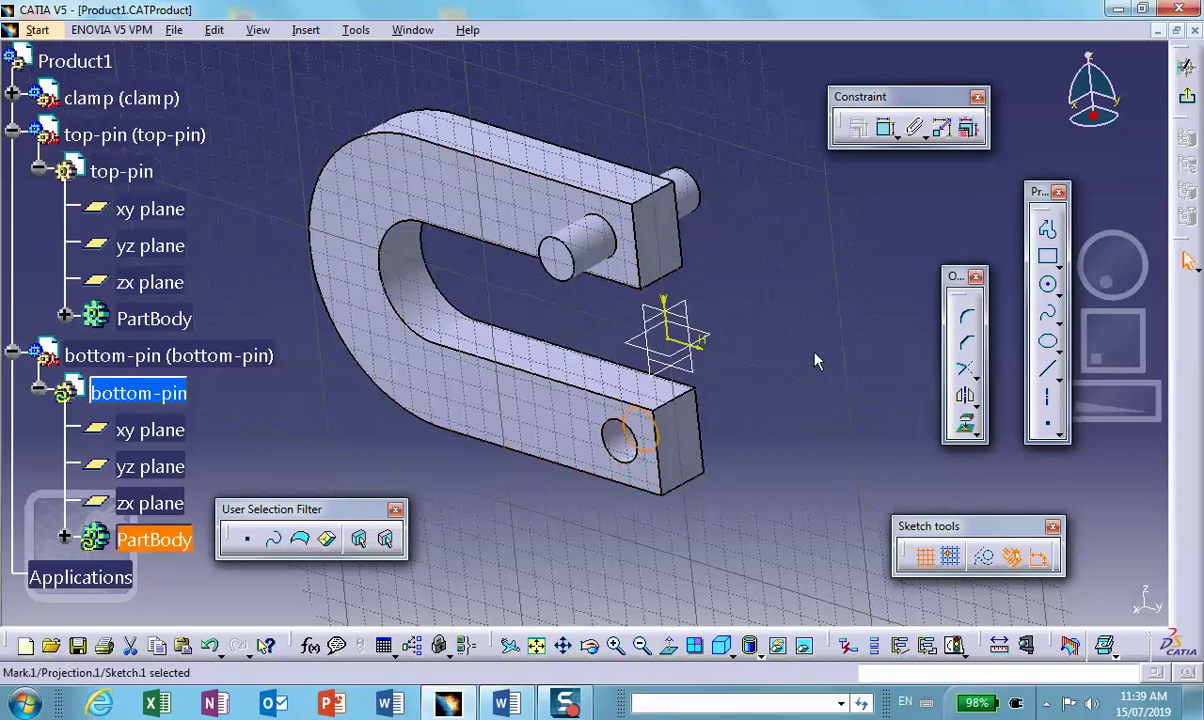
click(1182, 92)
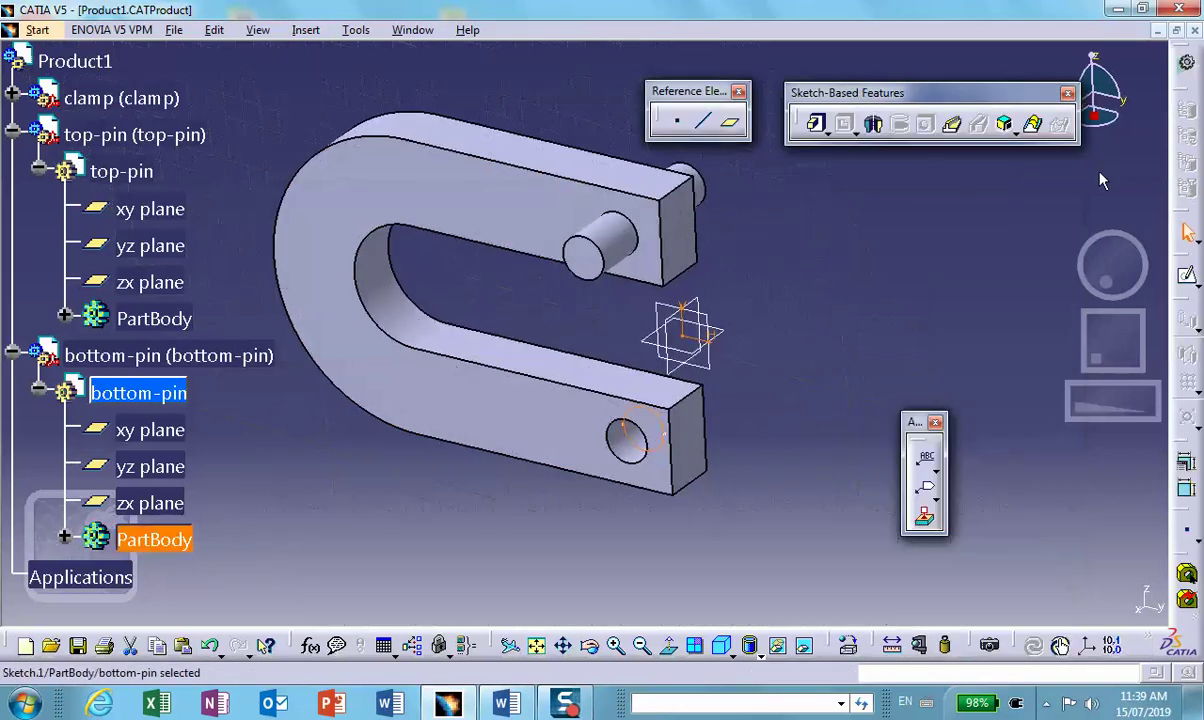
Step: Pad the projected circle 1.5in with mirrored extent as the bottom pin, then reactivate Product1
click(818, 124)
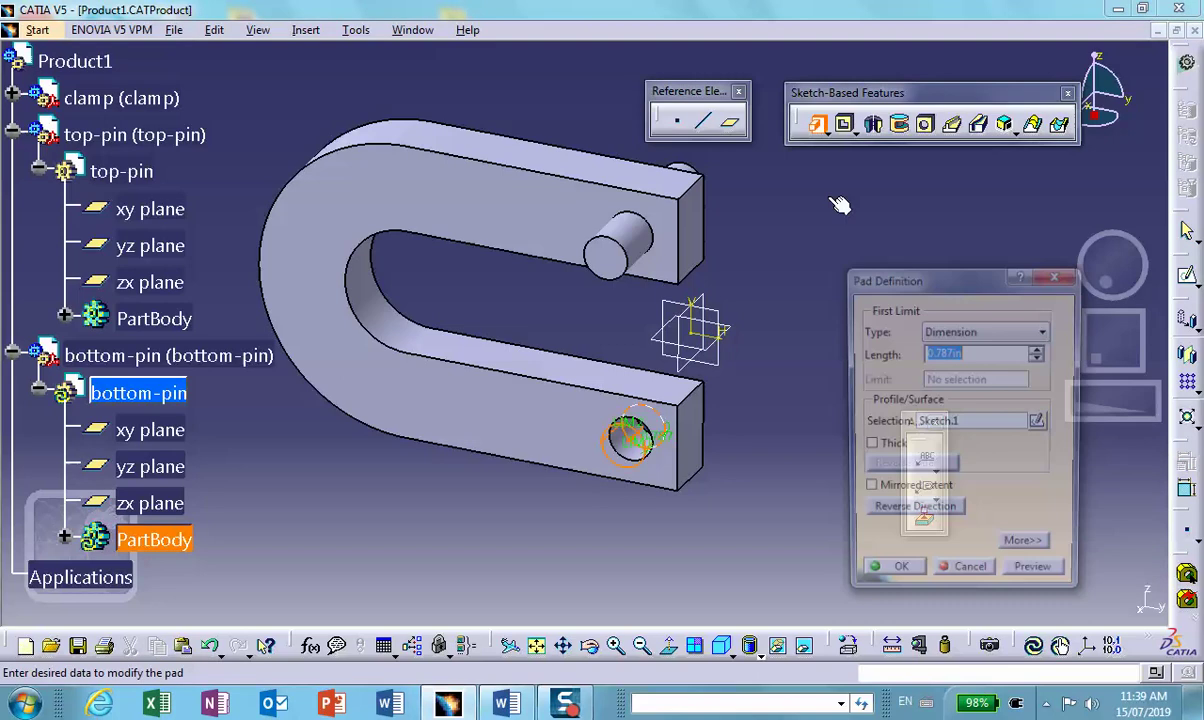
click(866, 491)
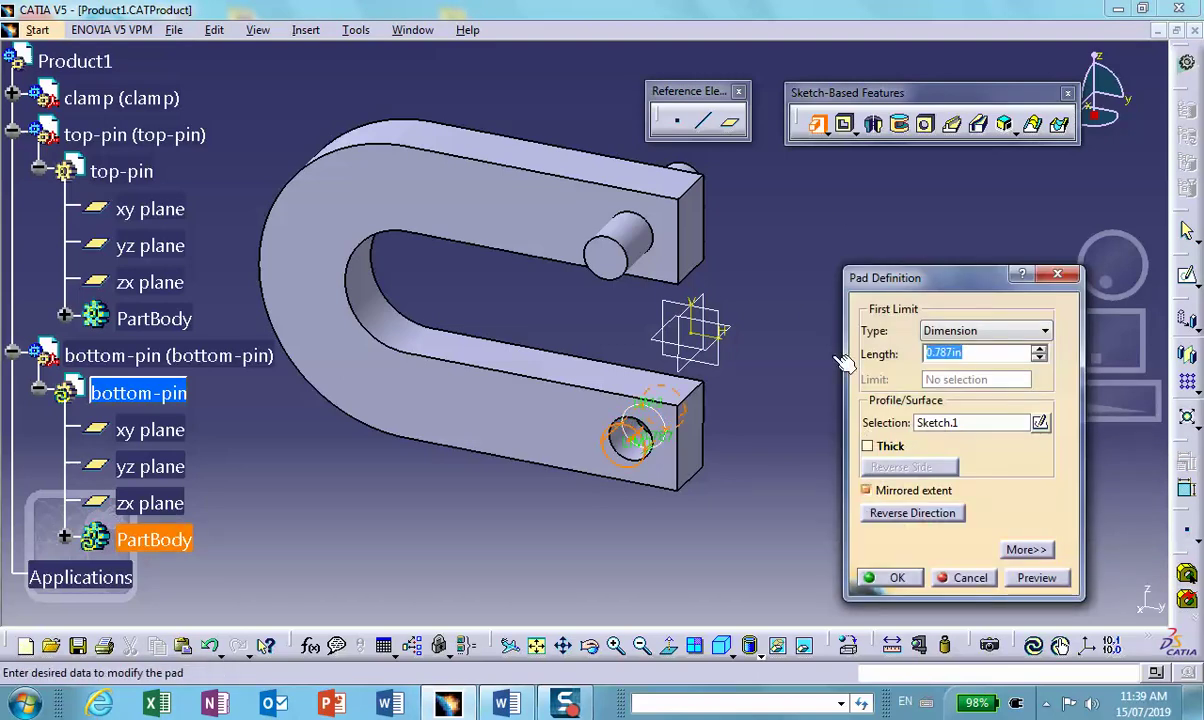
text(1.5)
click(893, 578)
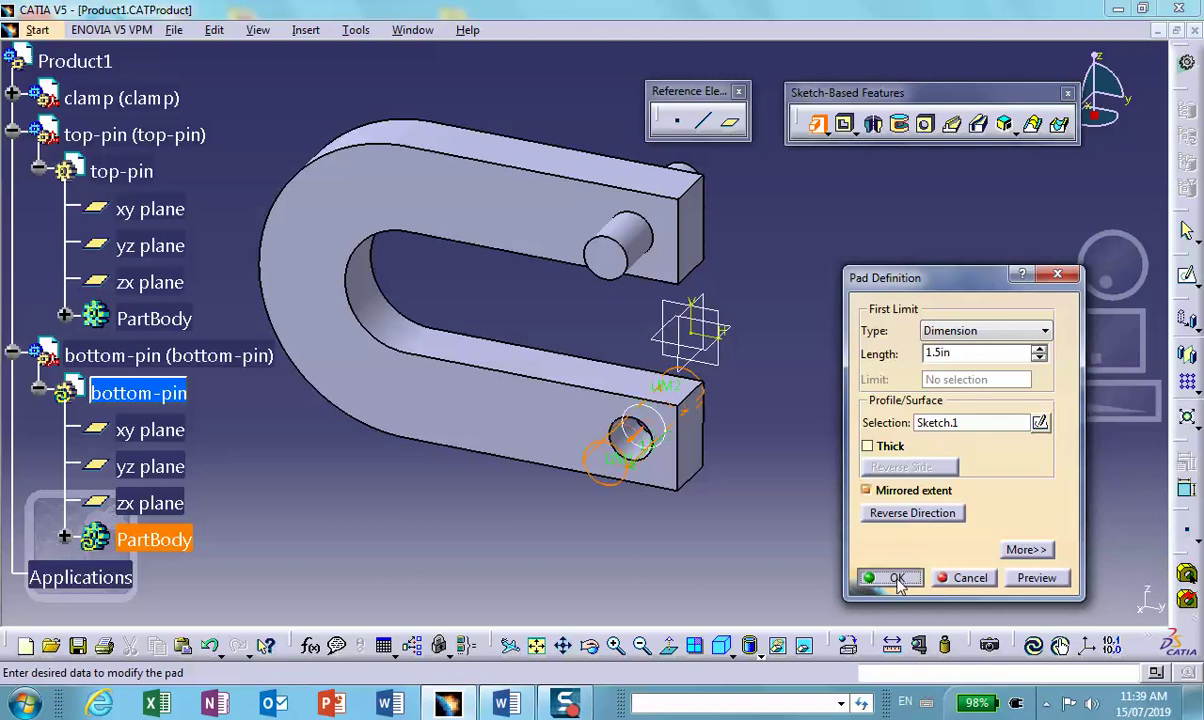
double_click(78, 62)
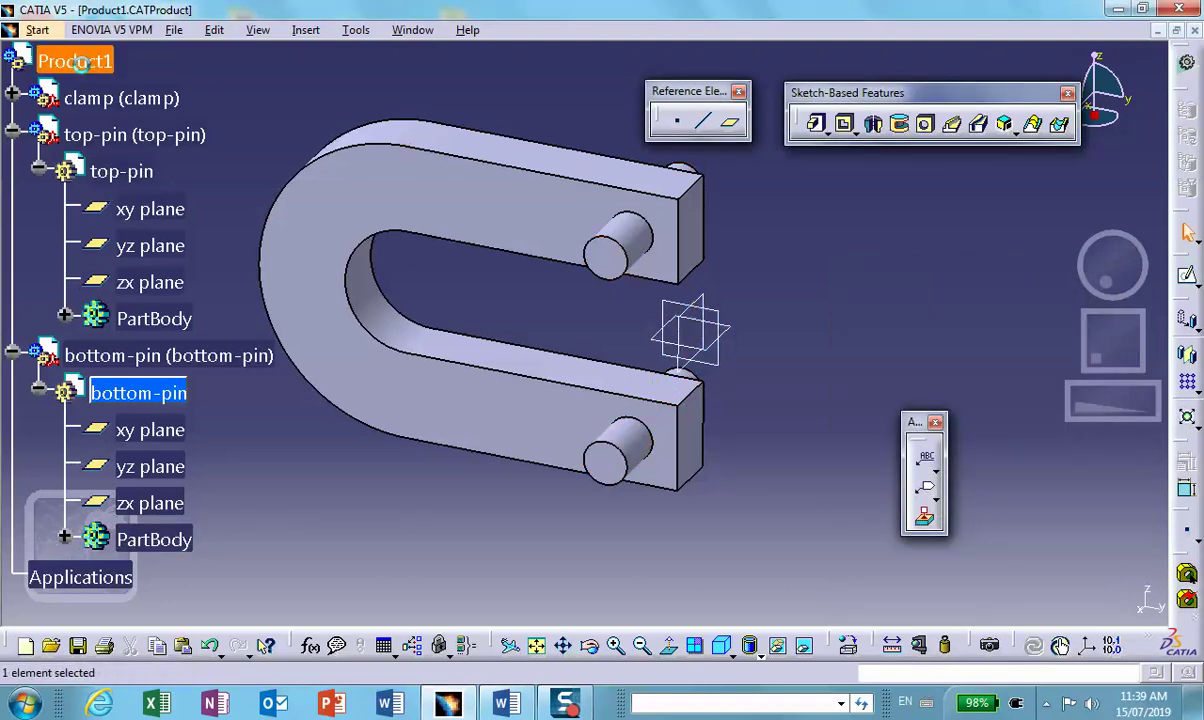
Step: Save the clamp assembly despite the warning, clear the selection, and start an assembly Split
click(77, 645)
click(626, 404)
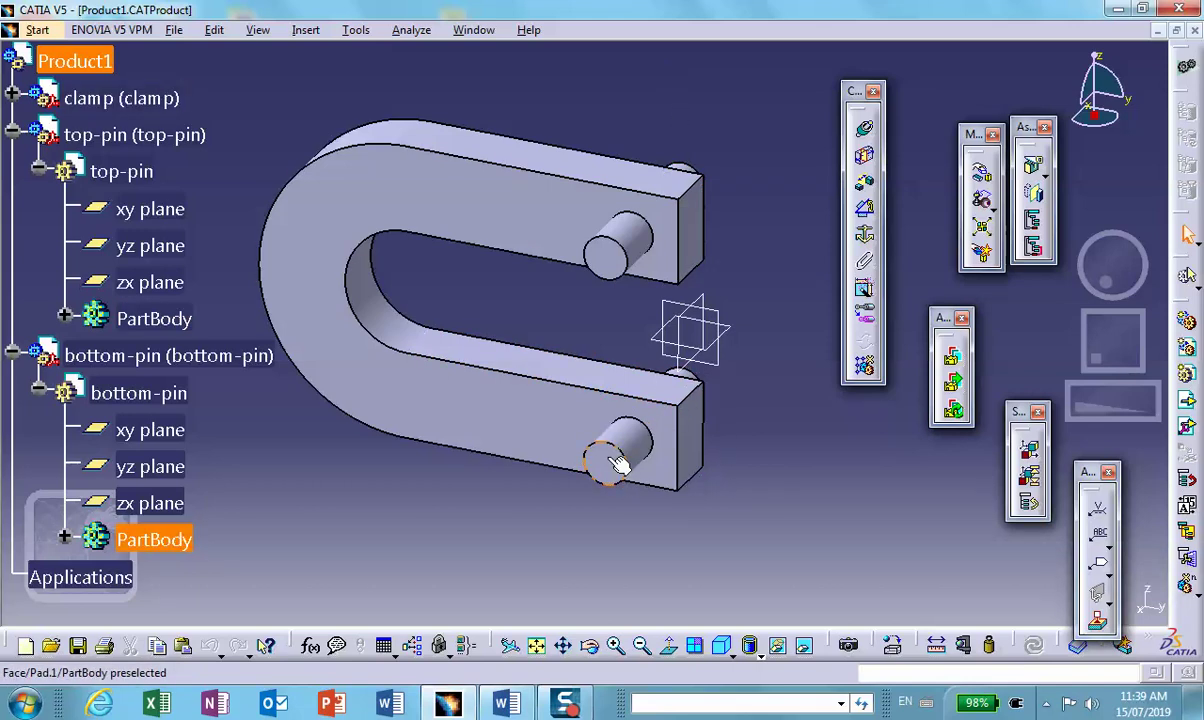
click(619, 462)
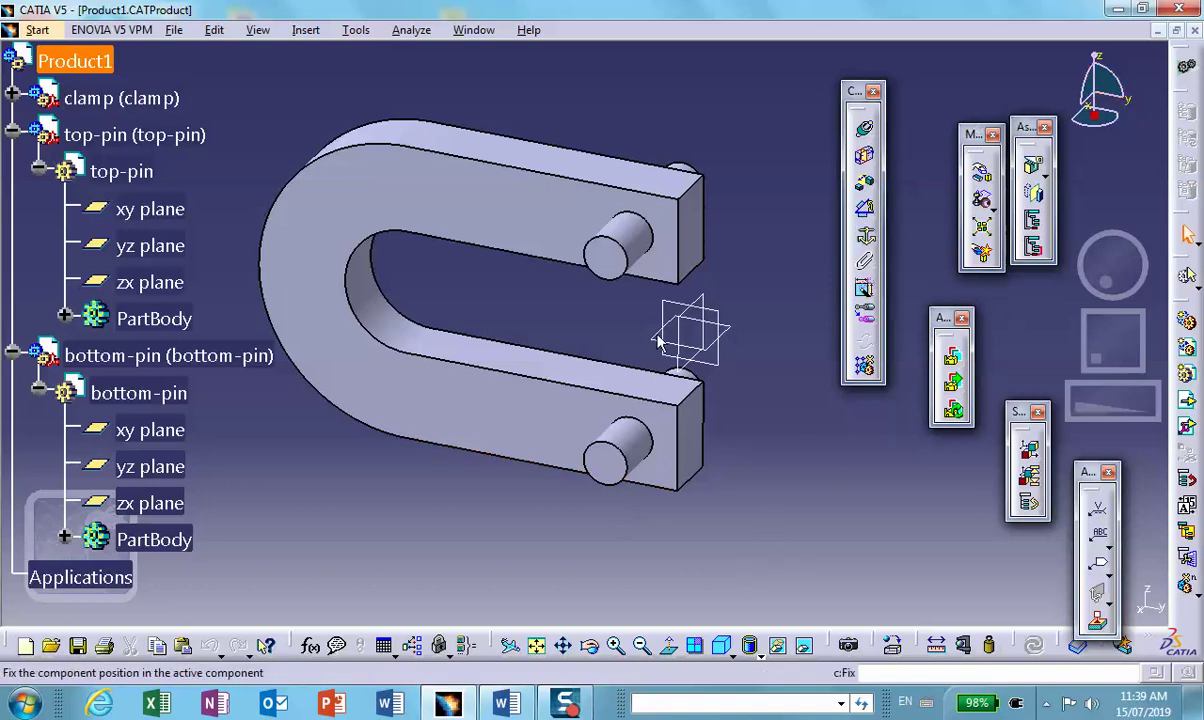
click(1032, 169)
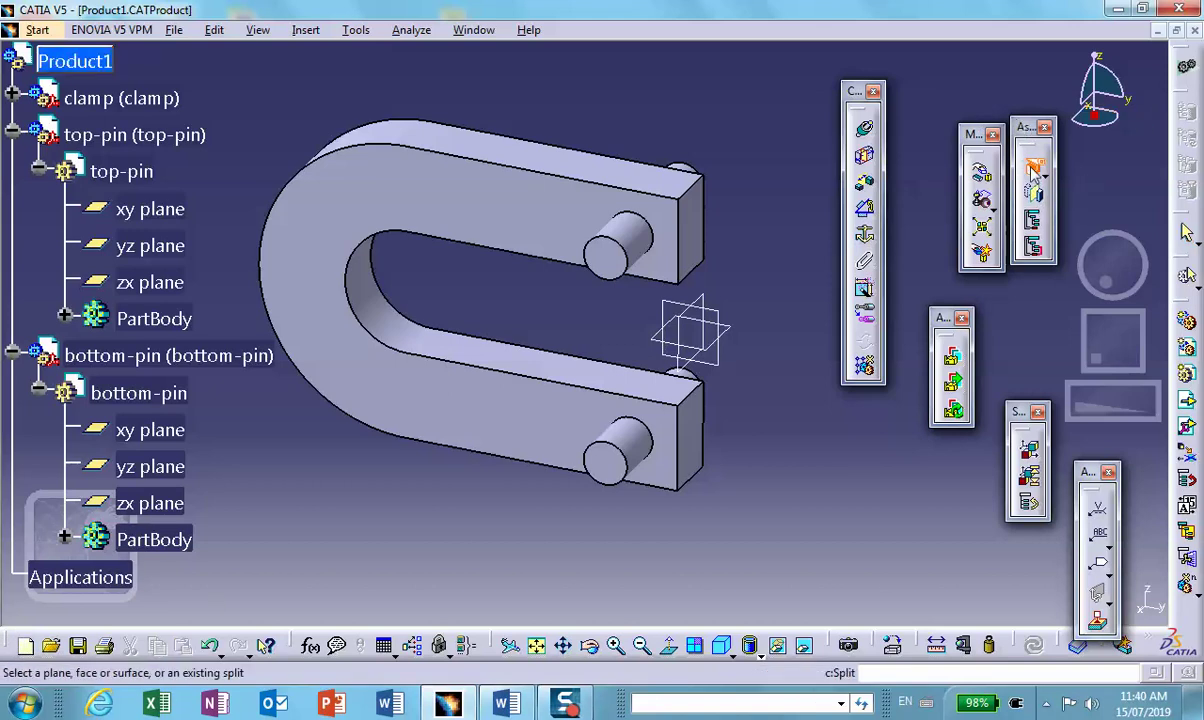
Step: Split all three parts with the bottom pin's yz plane
click(724, 320)
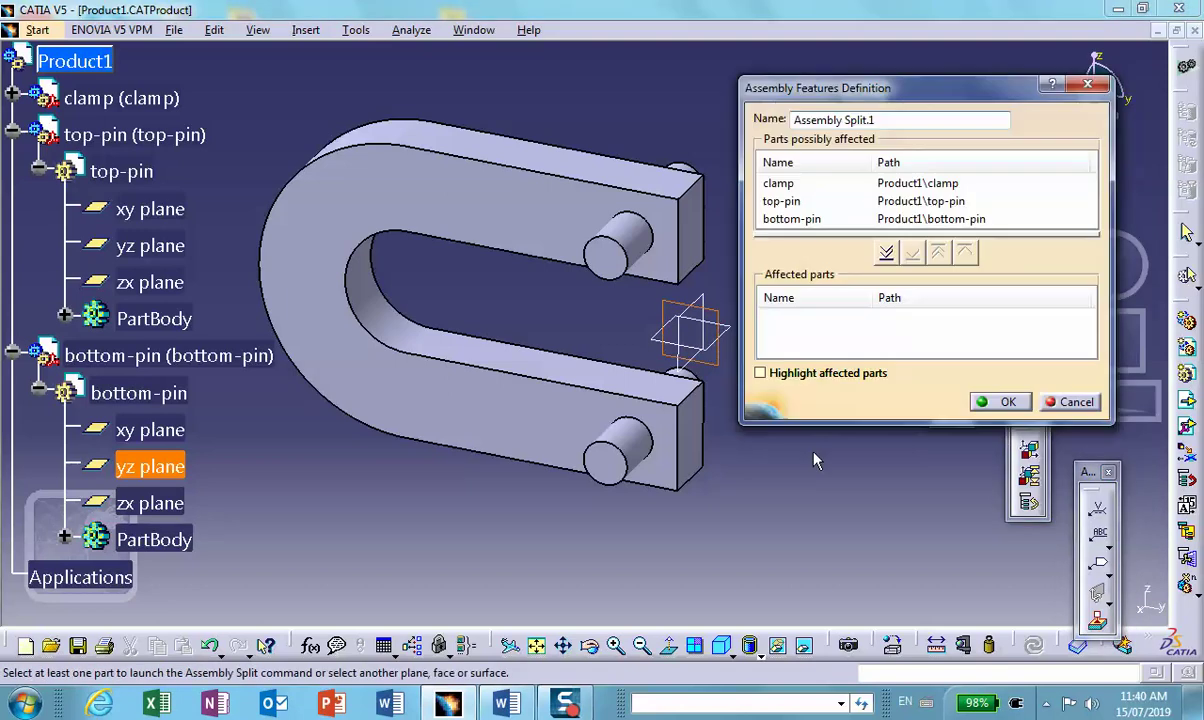
click(886, 253)
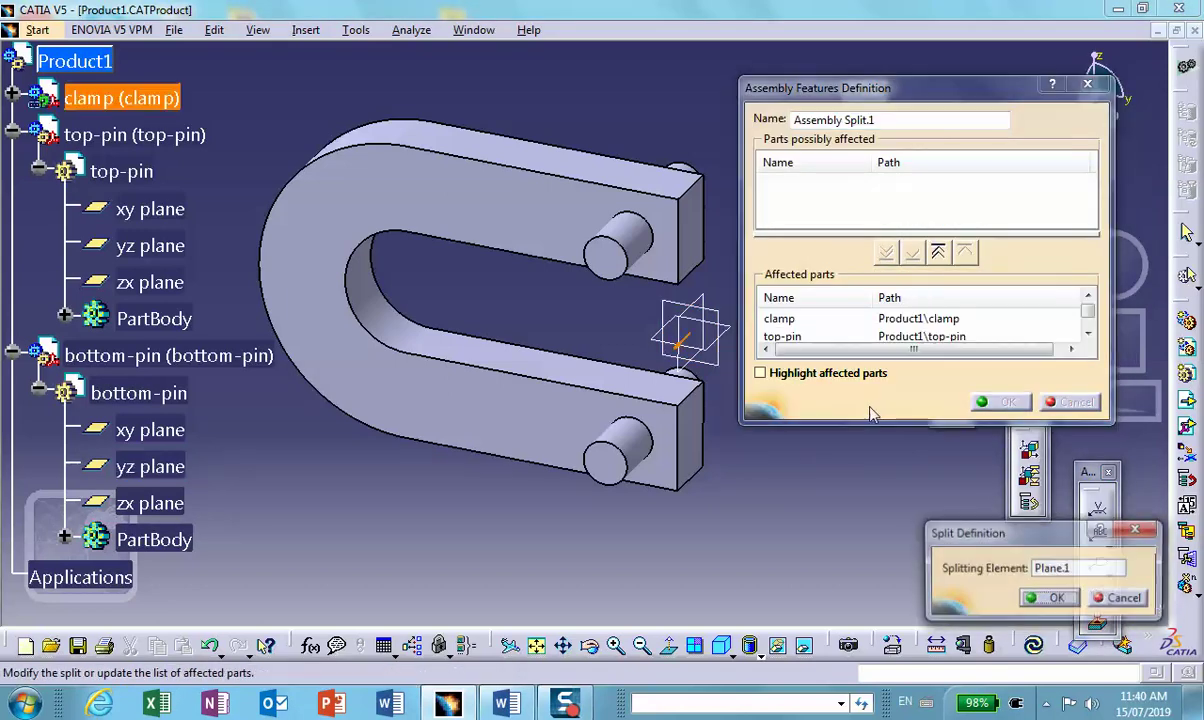
click(1065, 598)
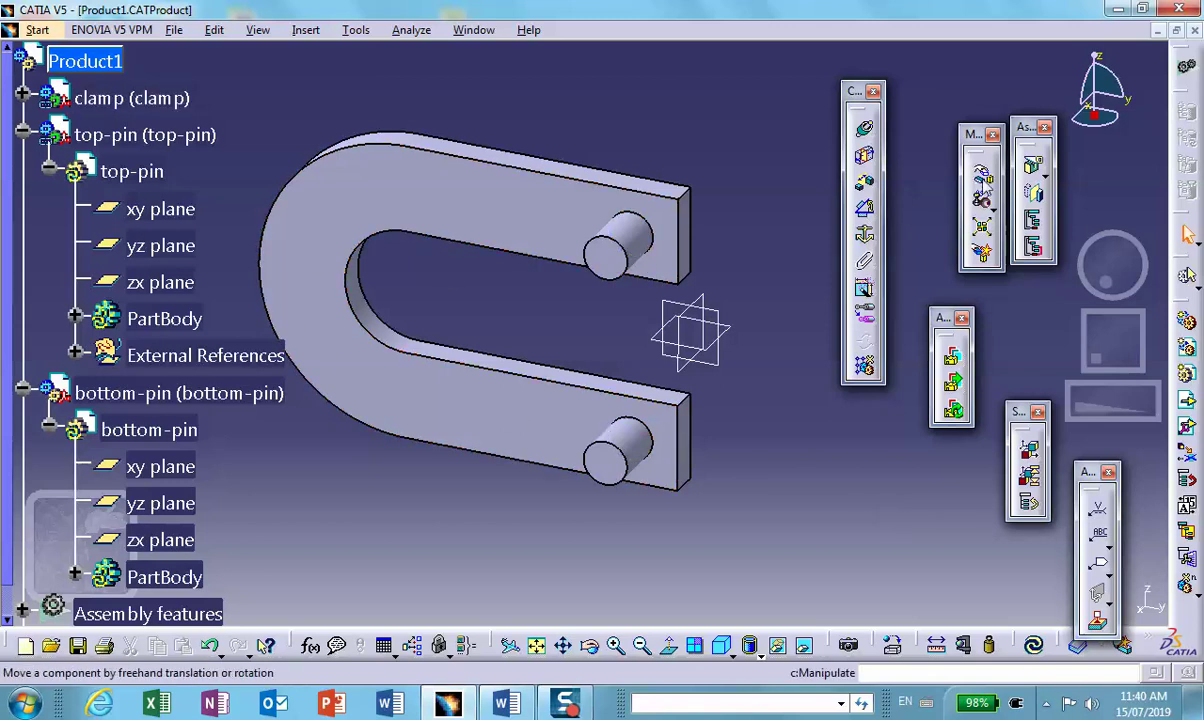
Step: Split all three parts again with the bottom pin's xy plane, keeping the upper half
click(1036, 169)
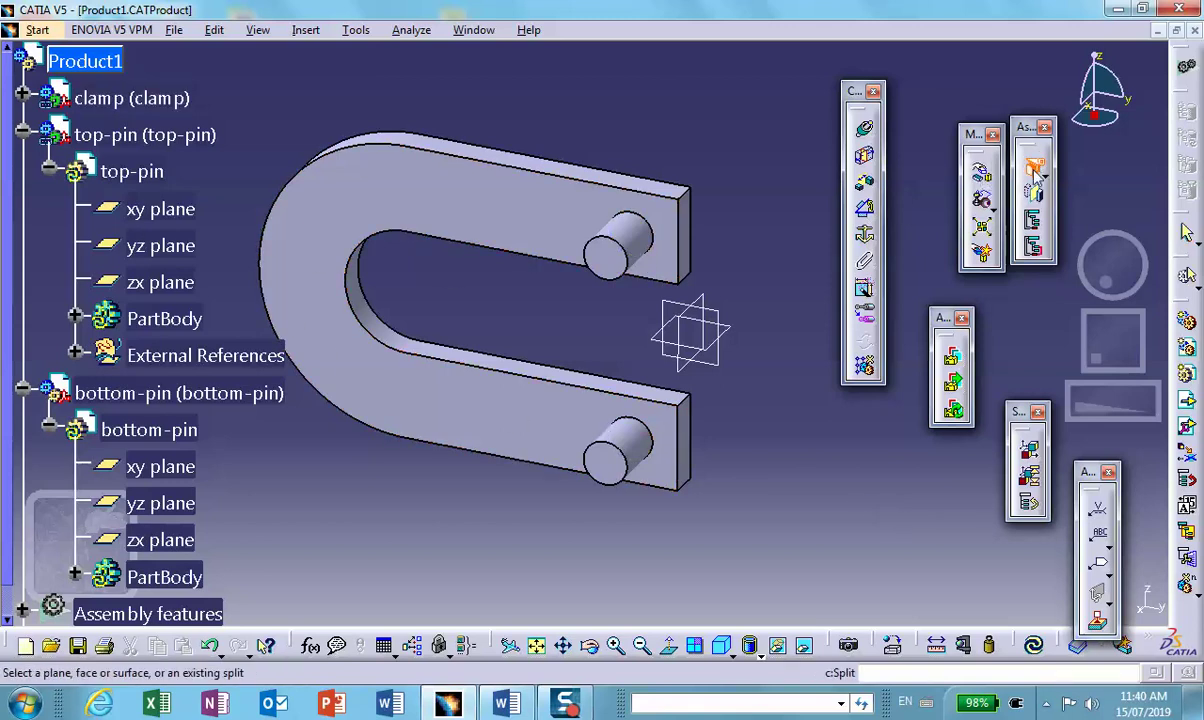
click(737, 335)
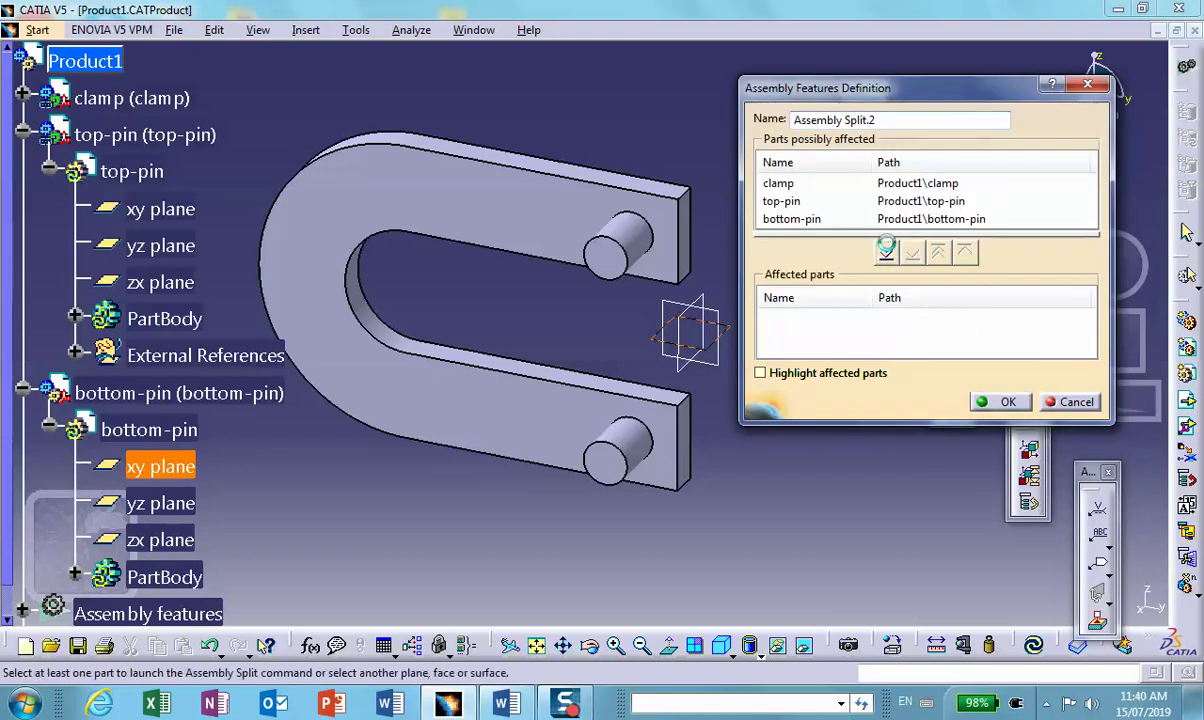
click(885, 251)
click(1057, 598)
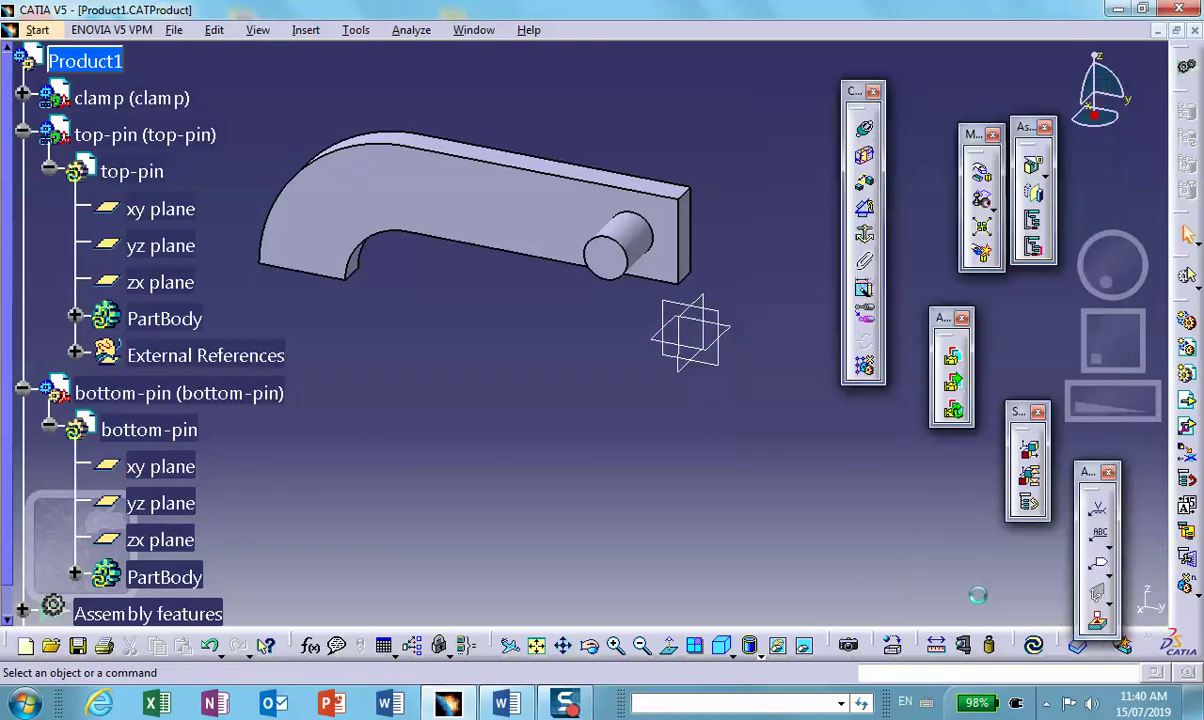
middle_drag(865, 567, 600, 484)
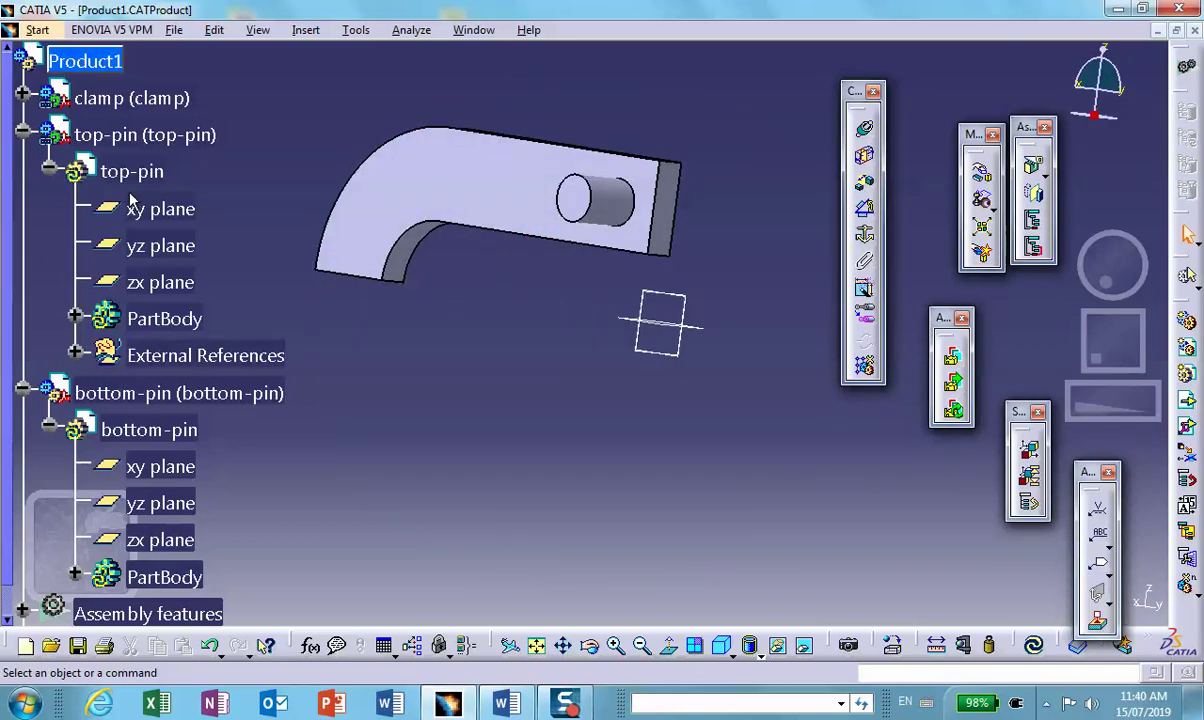
click(22, 134)
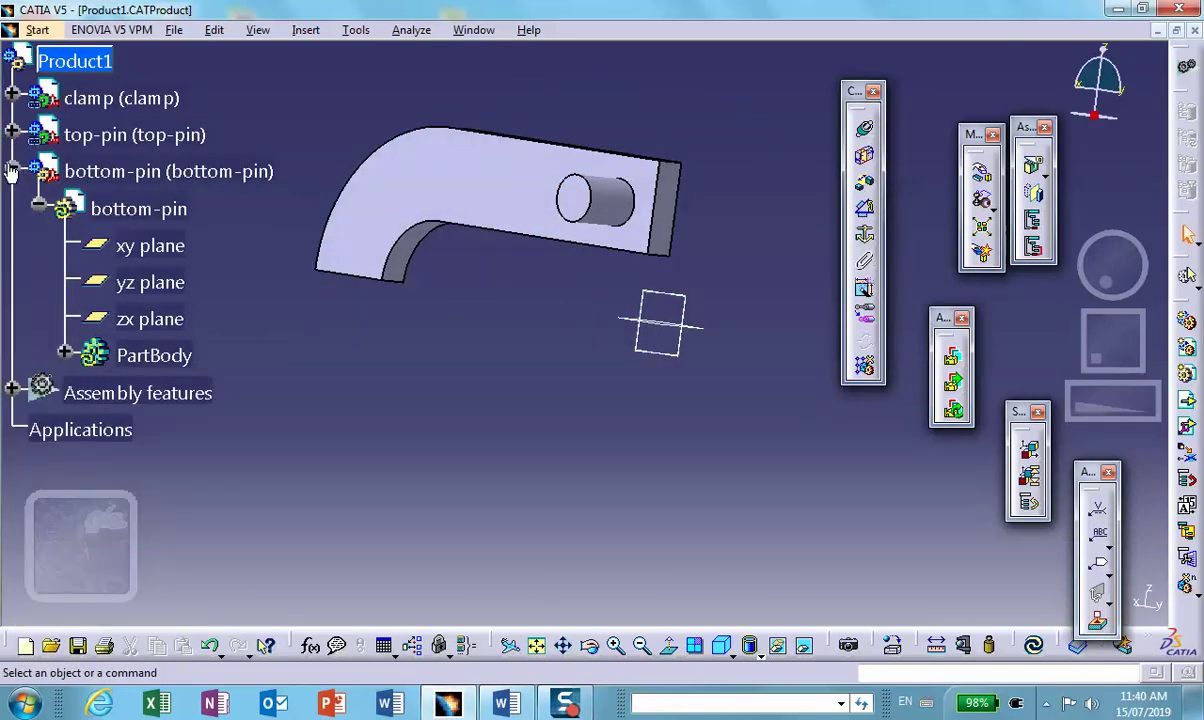
click(12, 171)
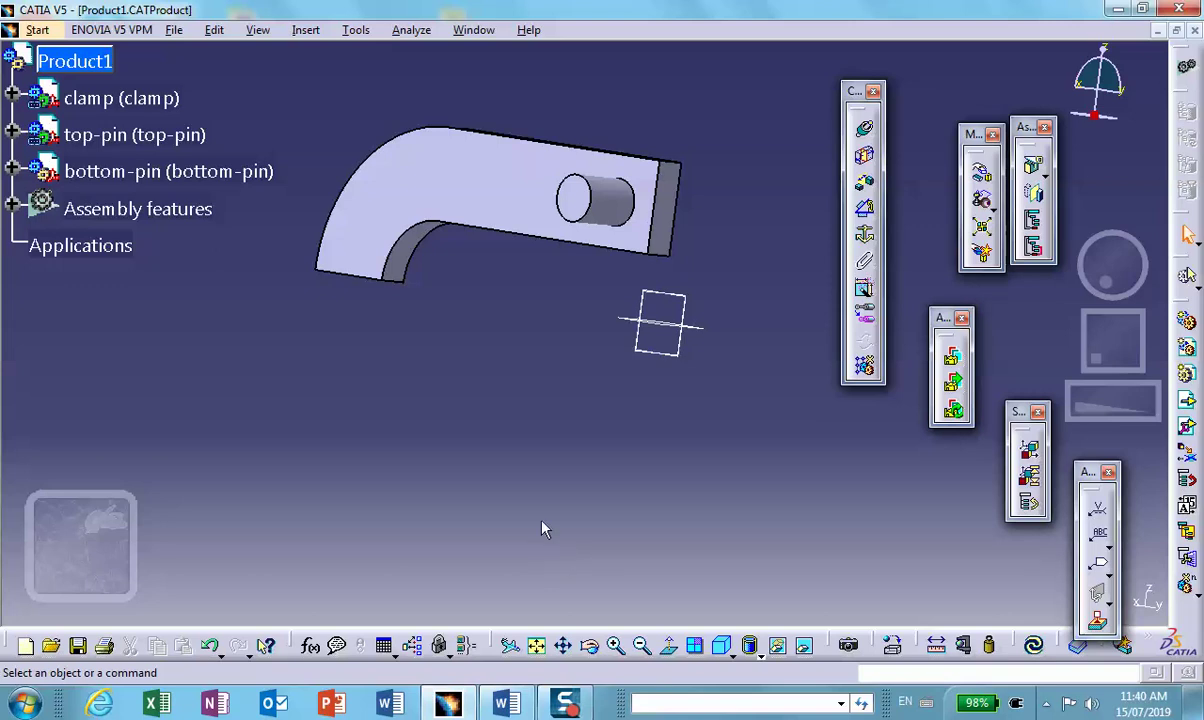
click(893, 648)
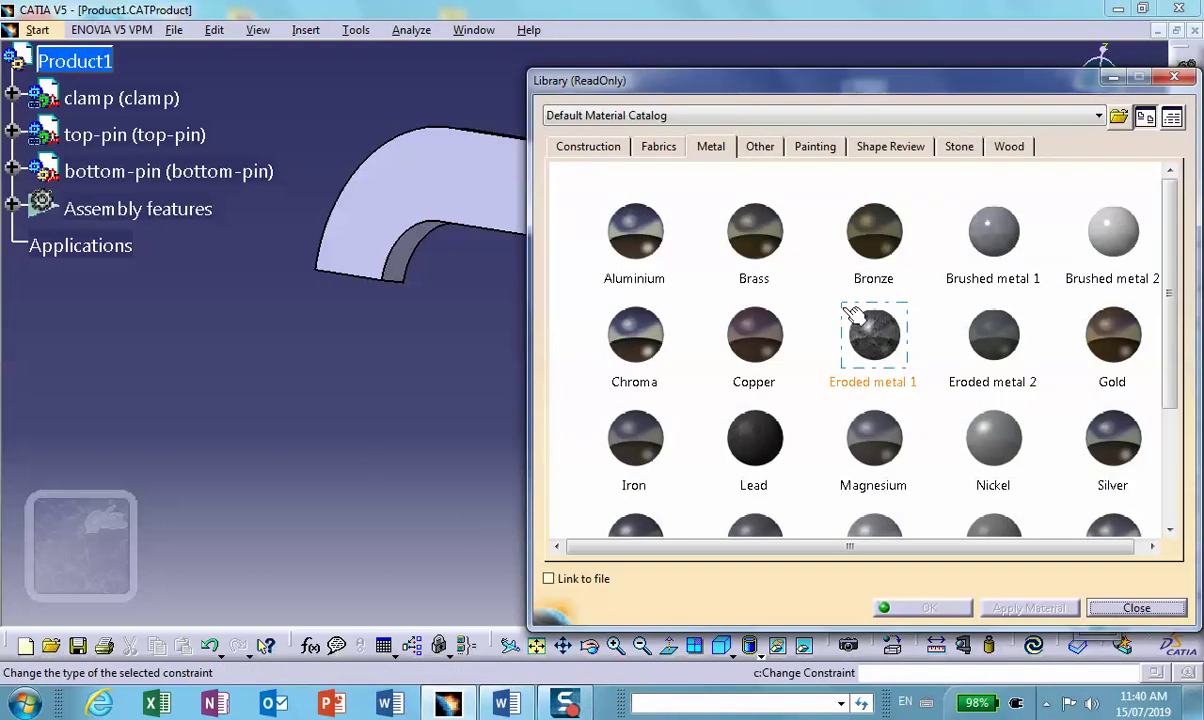
click(708, 148)
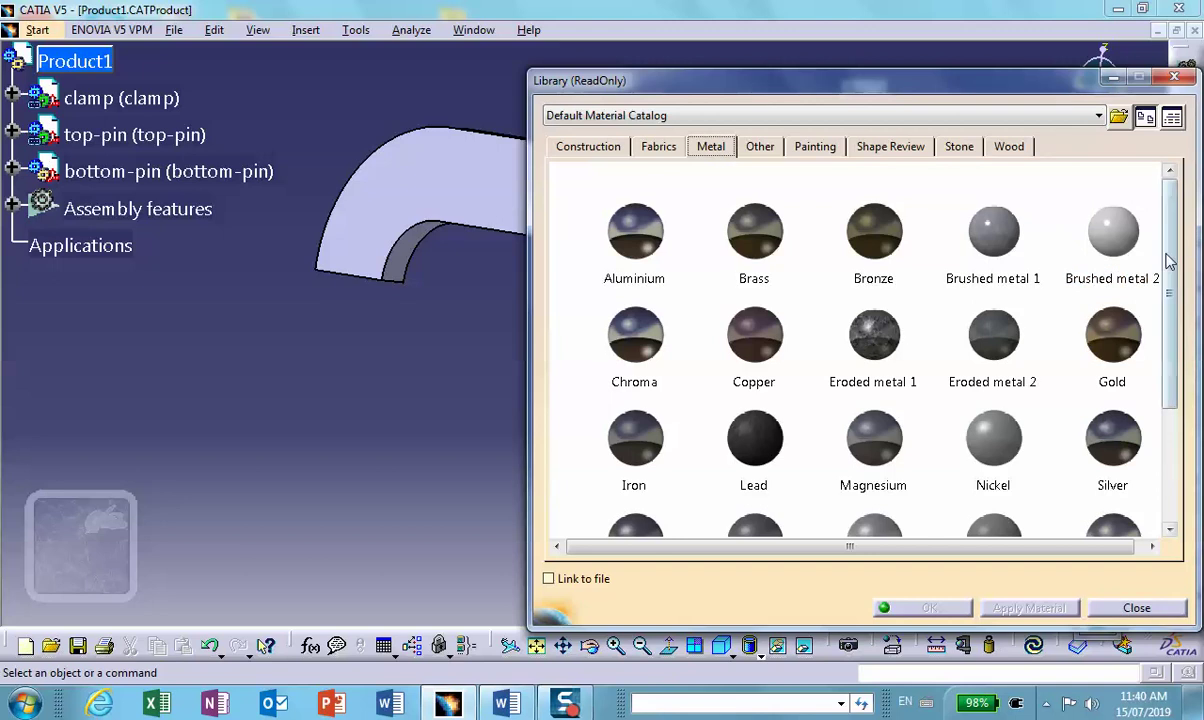
scroll(1170, 261, down, 2)
click(651, 343)
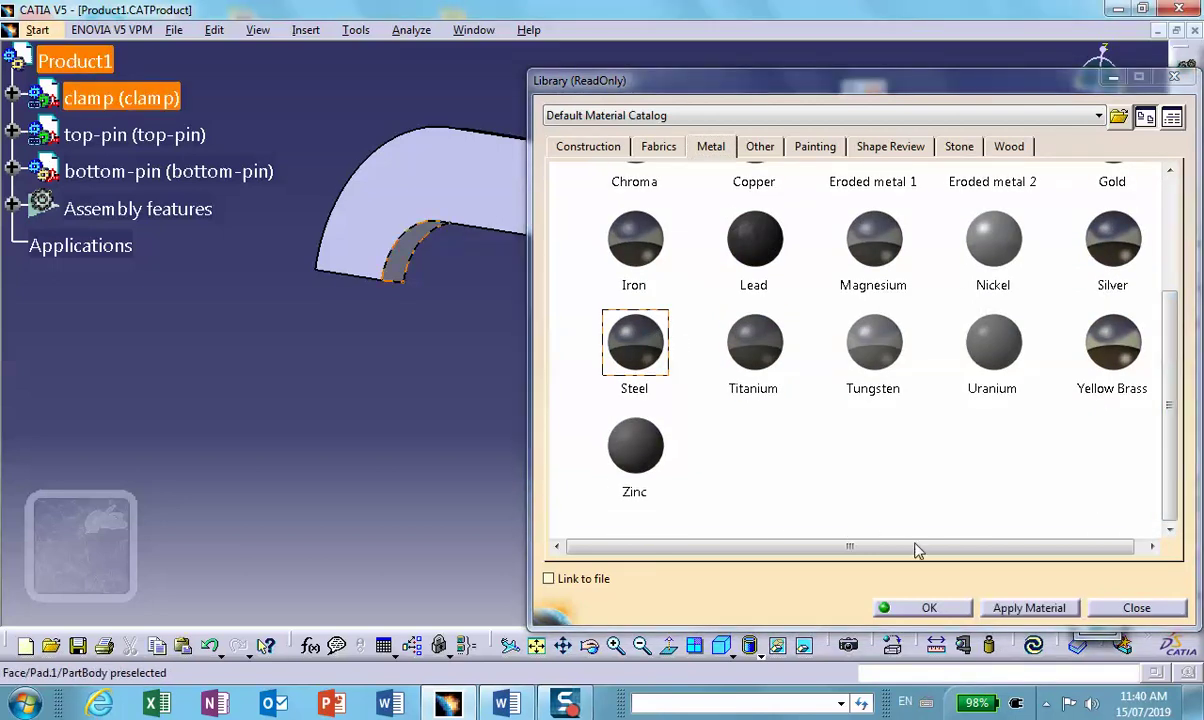
click(922, 607)
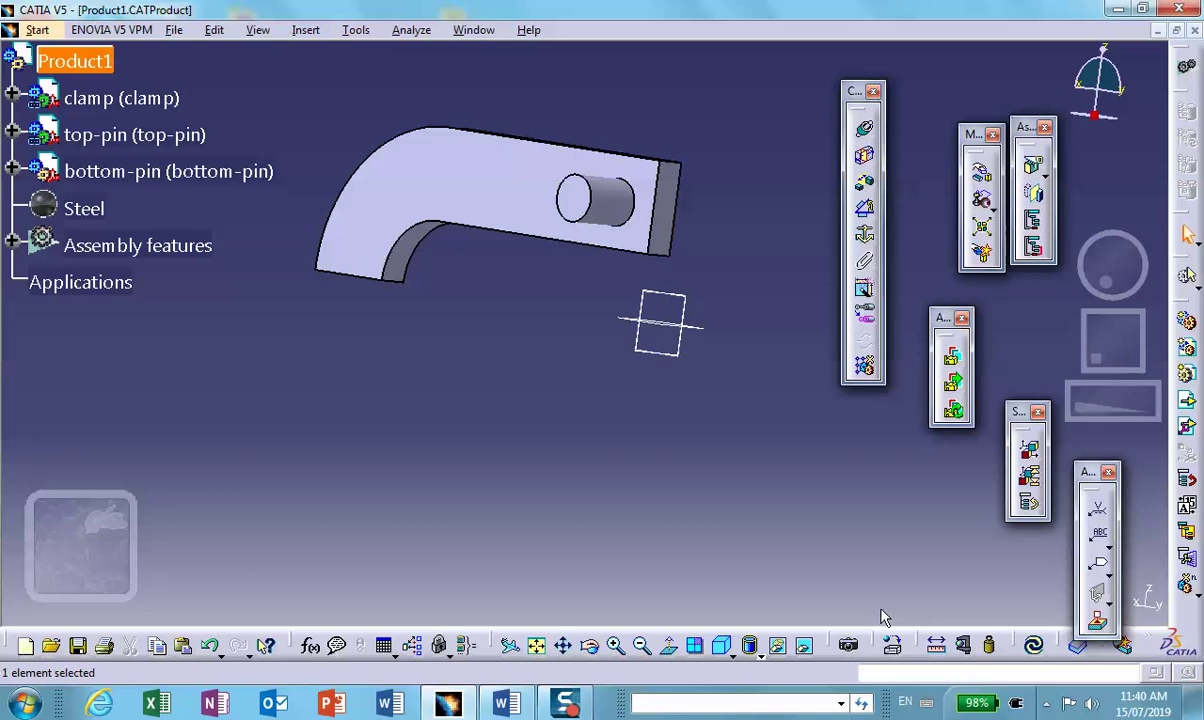
middle_drag(300, 345, 280, 380)
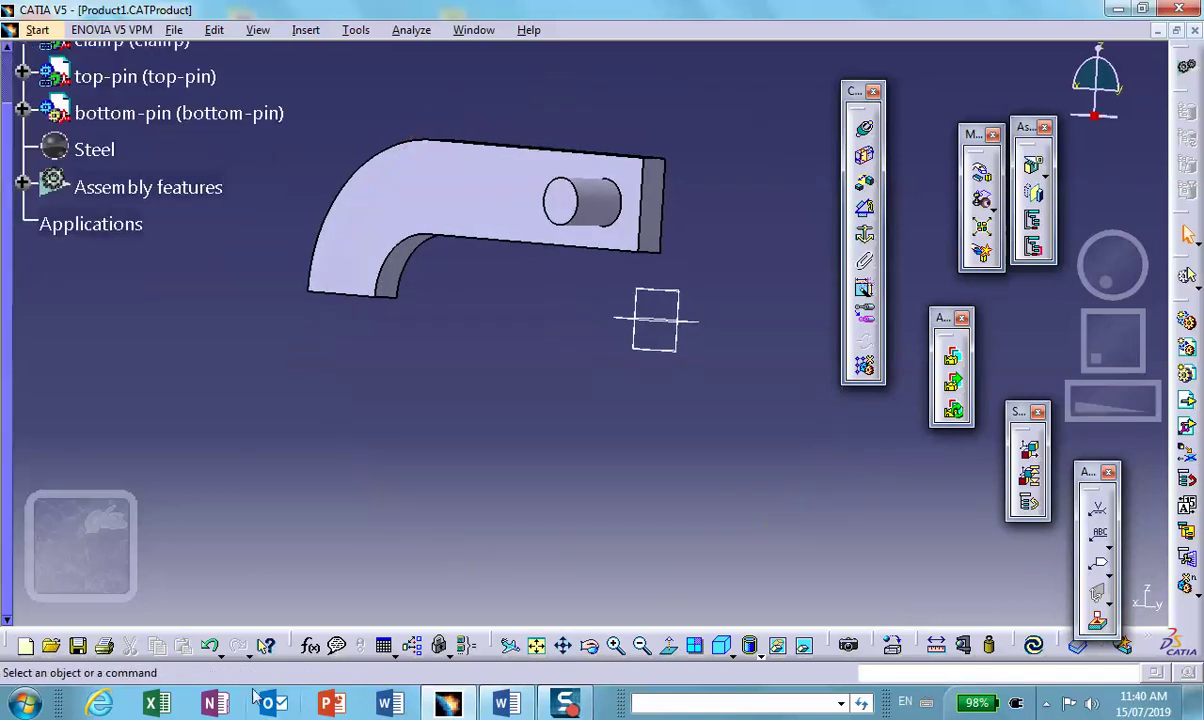
Step: Save the assembly and its parts, then switch to Generative Structural Analysis
click(78, 646)
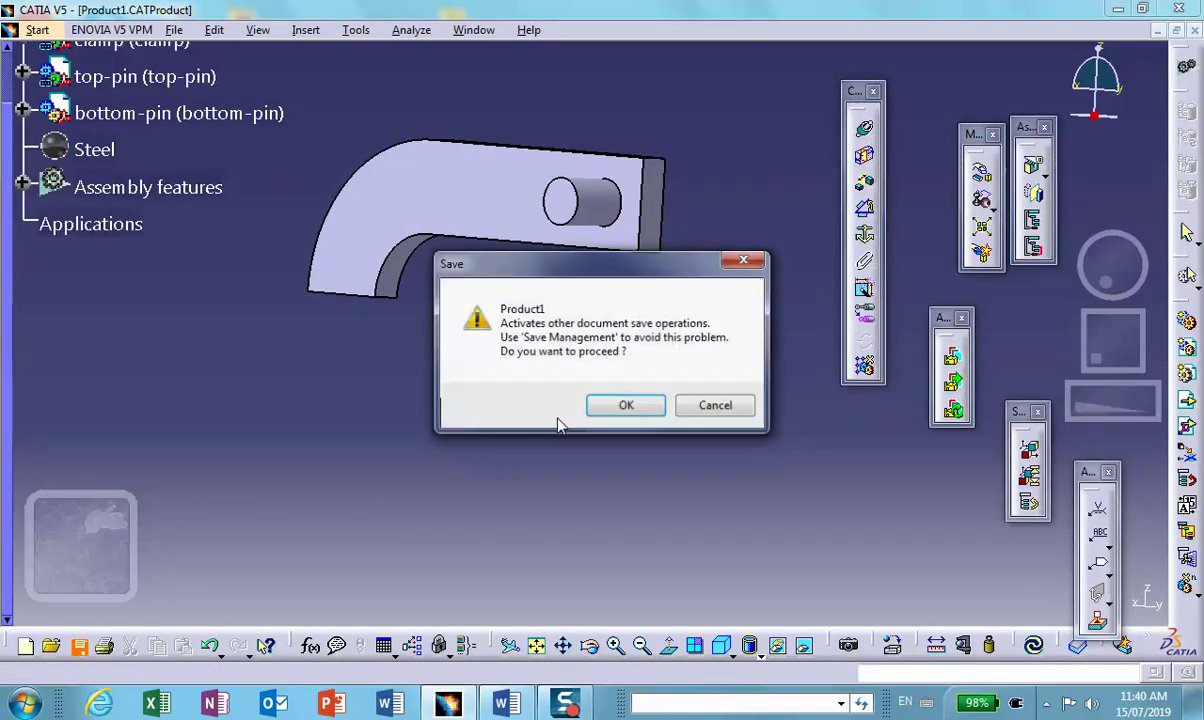
click(626, 406)
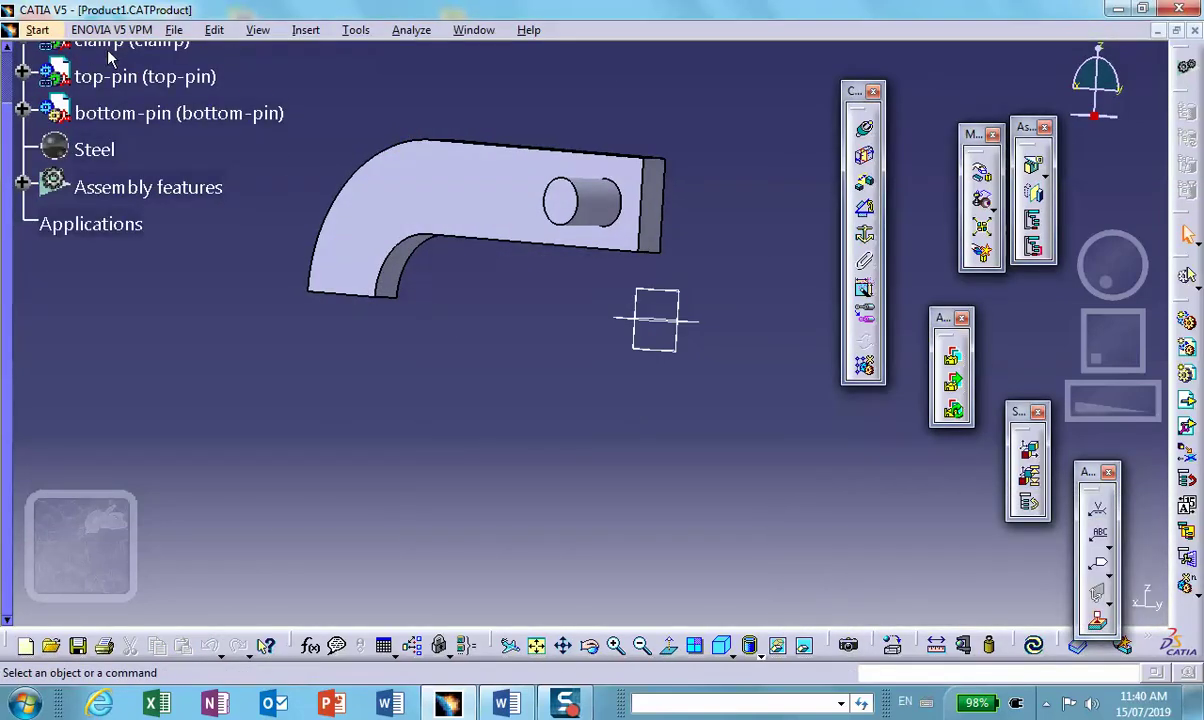
click(37, 30)
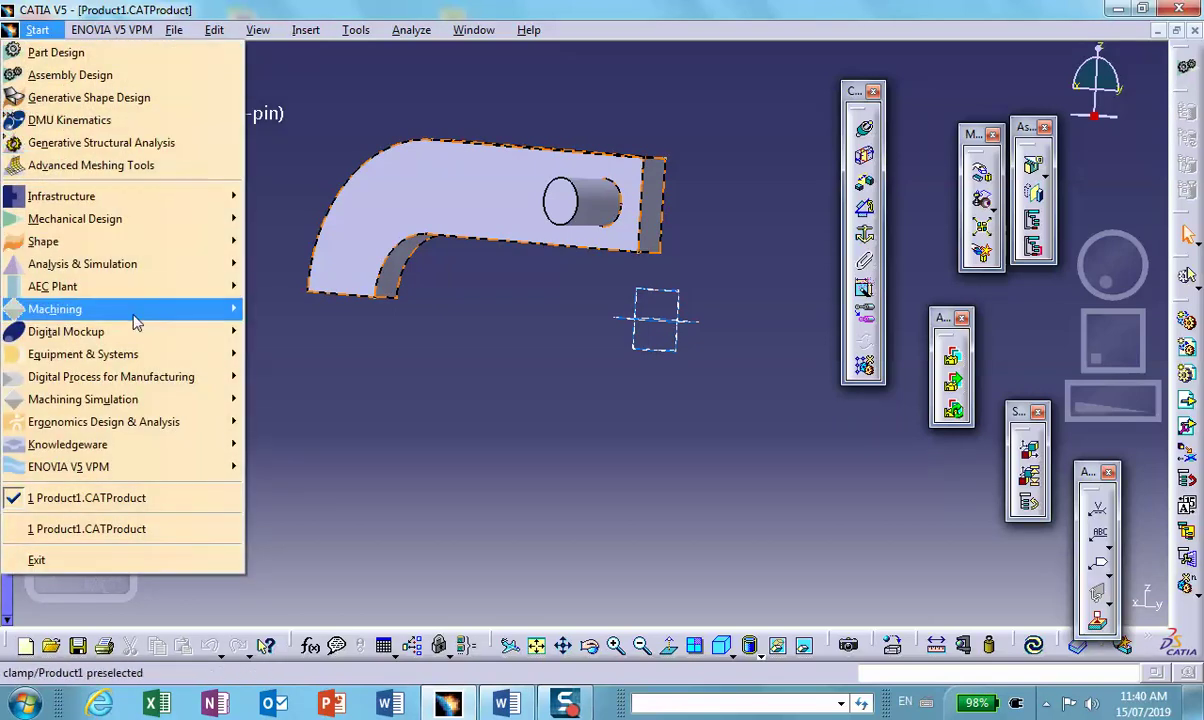
mouse_move(140, 263)
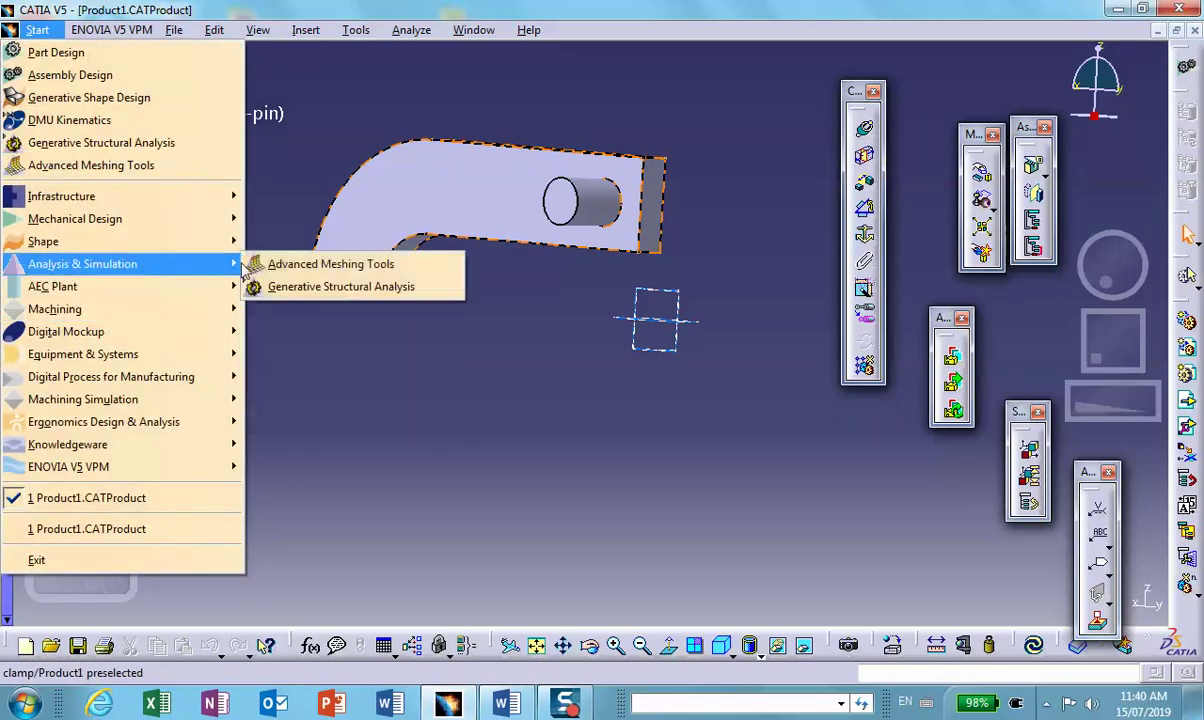
click(300, 287)
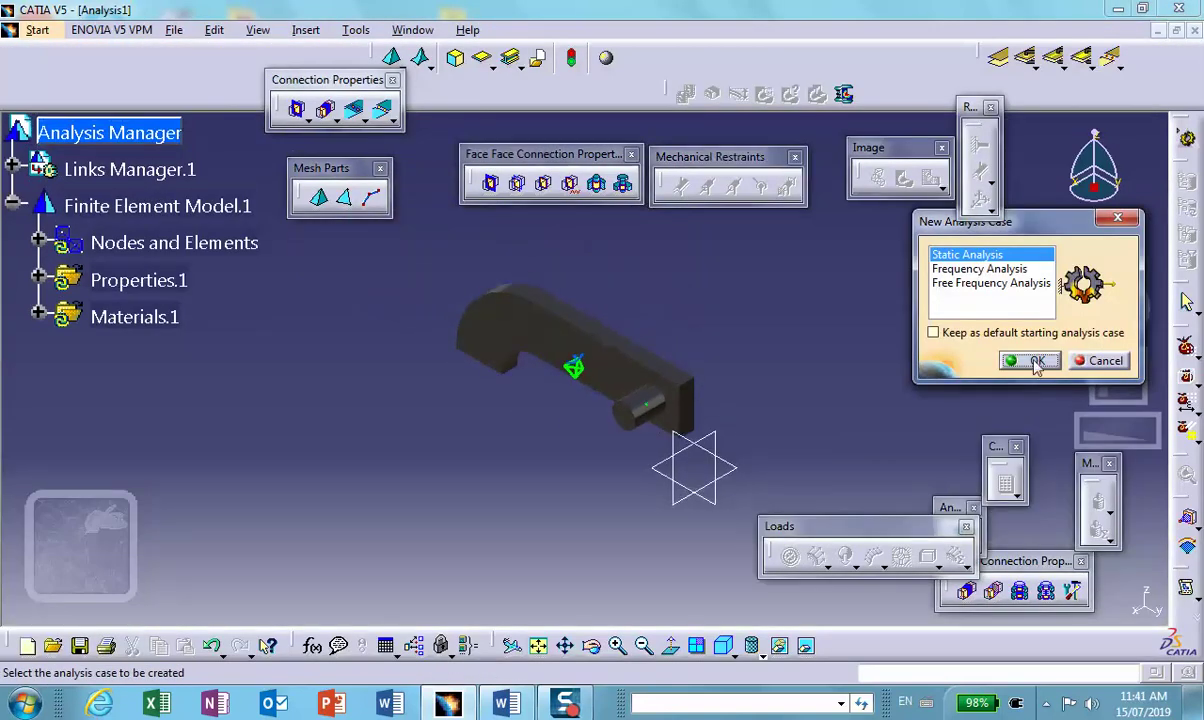
Step: Create a Static Analysis case and display the part as Shading with Edges
key(Return)
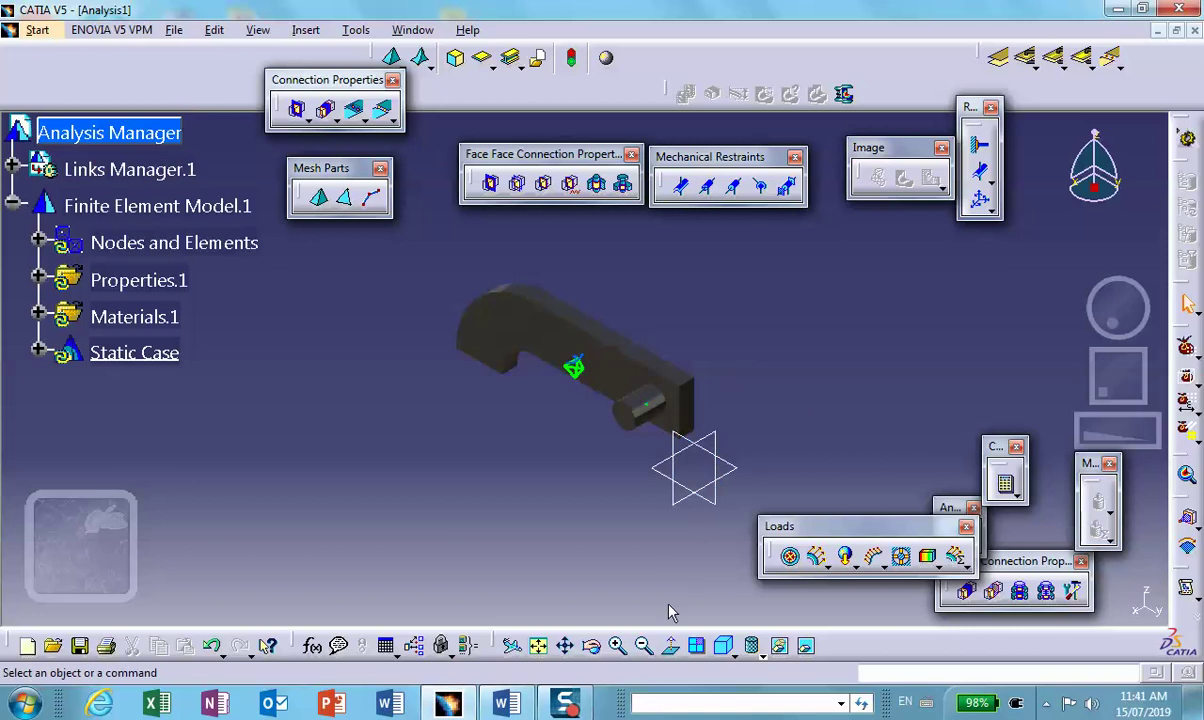
click(758, 651)
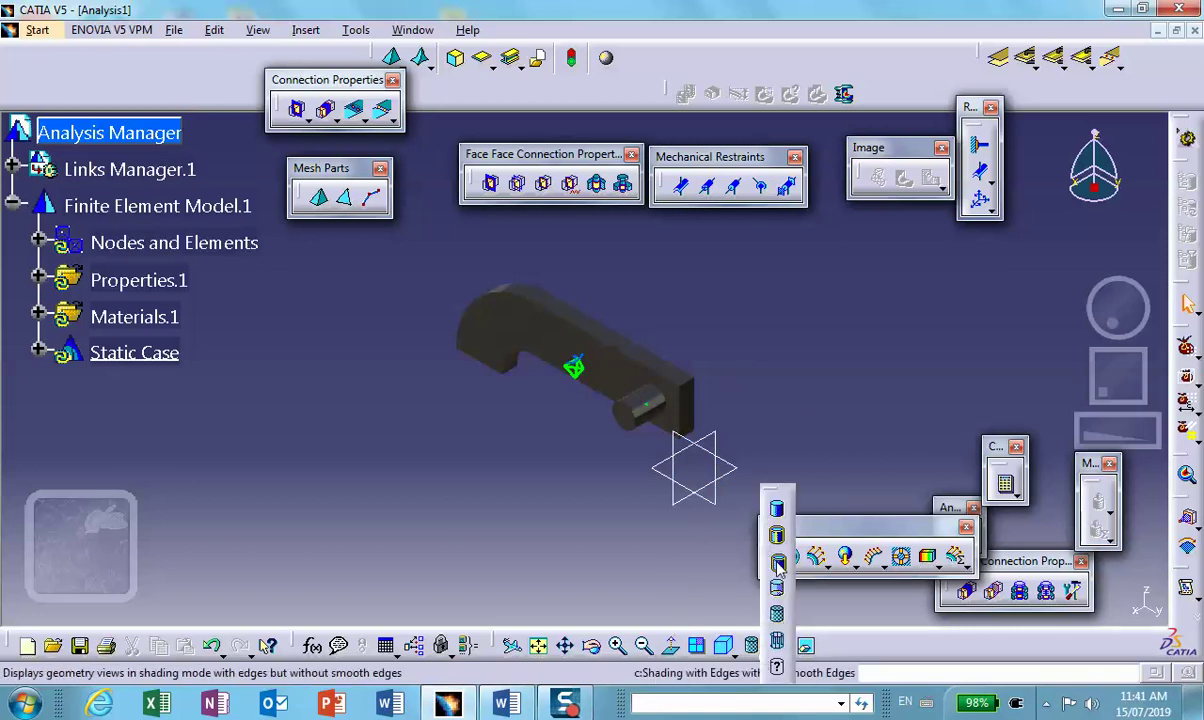
click(778, 565)
middle_drag(714, 404, 700, 380)
middle_drag(640, 440, 560, 320)
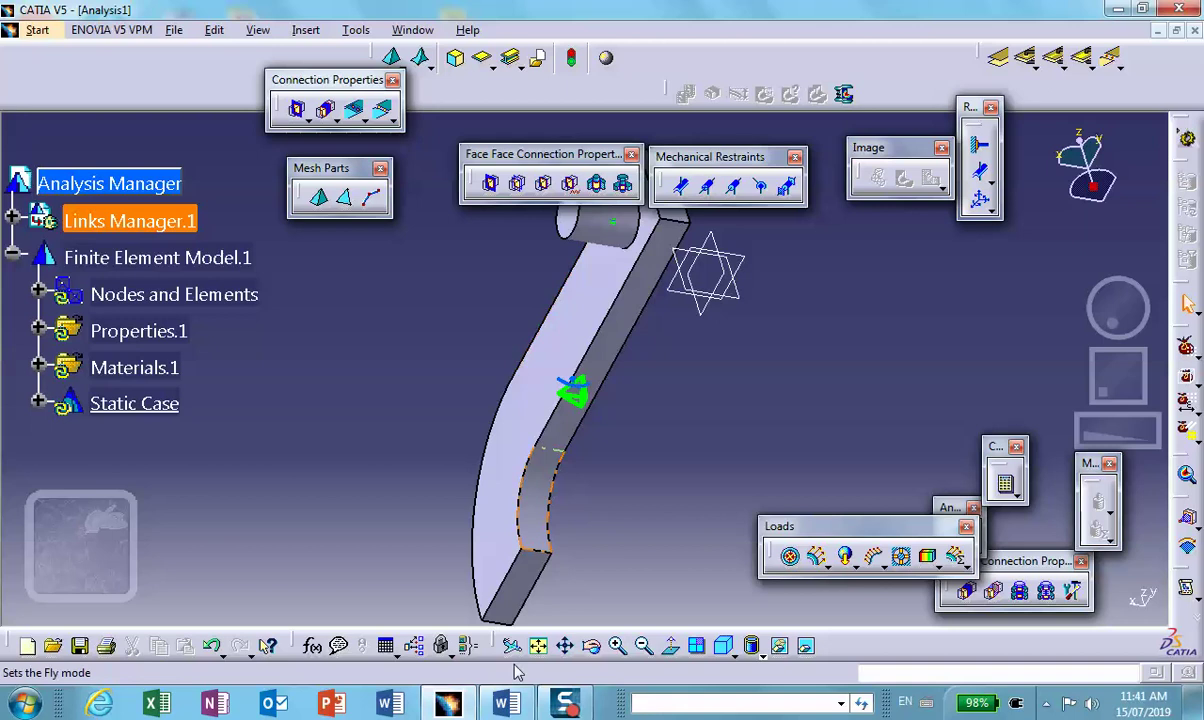
click(578, 537)
middle_drag(578, 537, 591, 425)
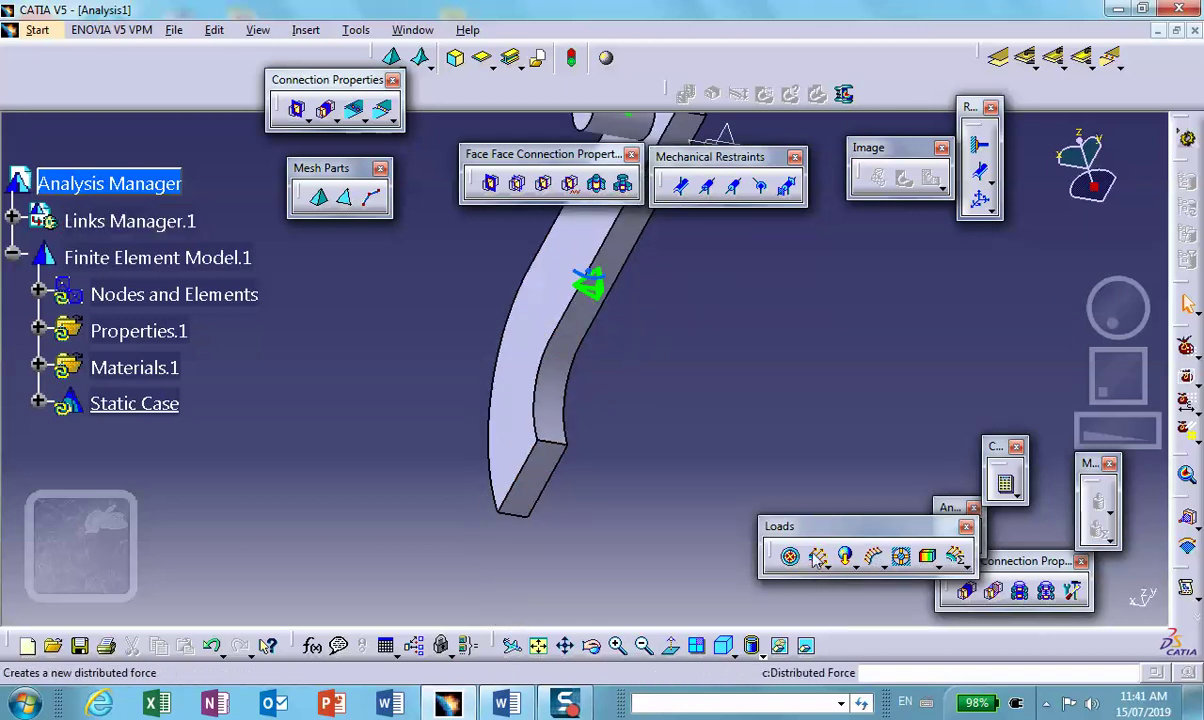
Step: Apply a Surface Slider to the end face, top face and hole's inner face
click(979, 170)
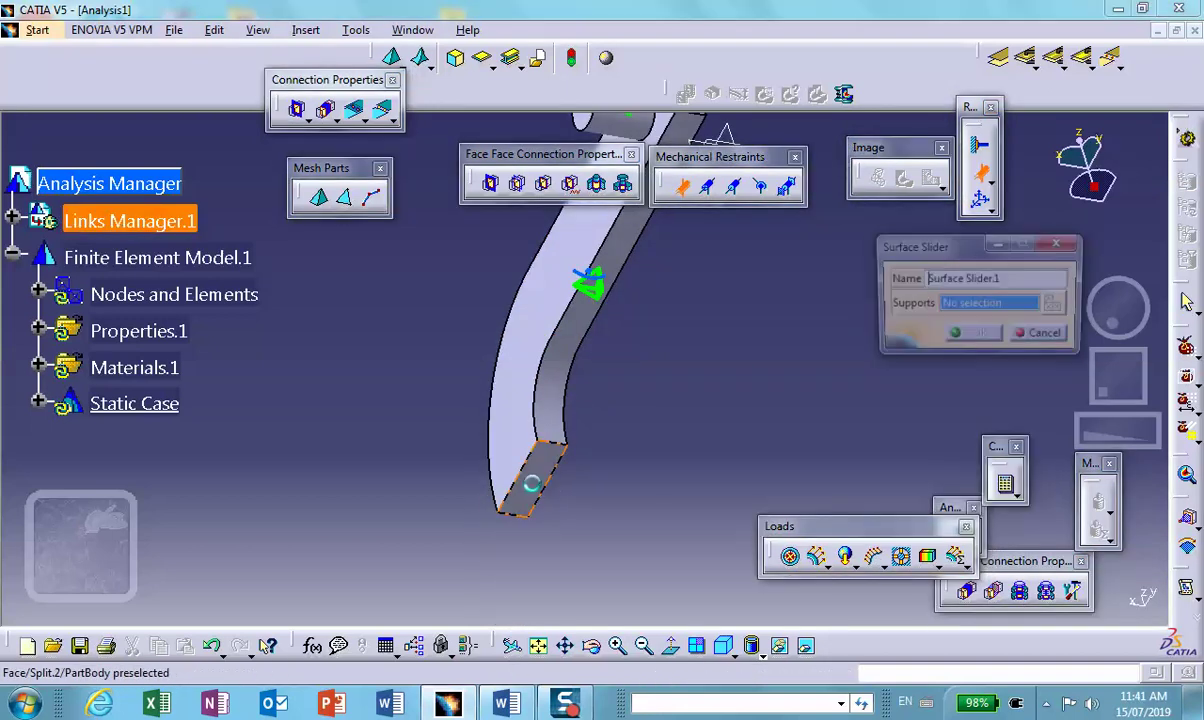
click(547, 487)
middle_drag(627, 360, 692, 393)
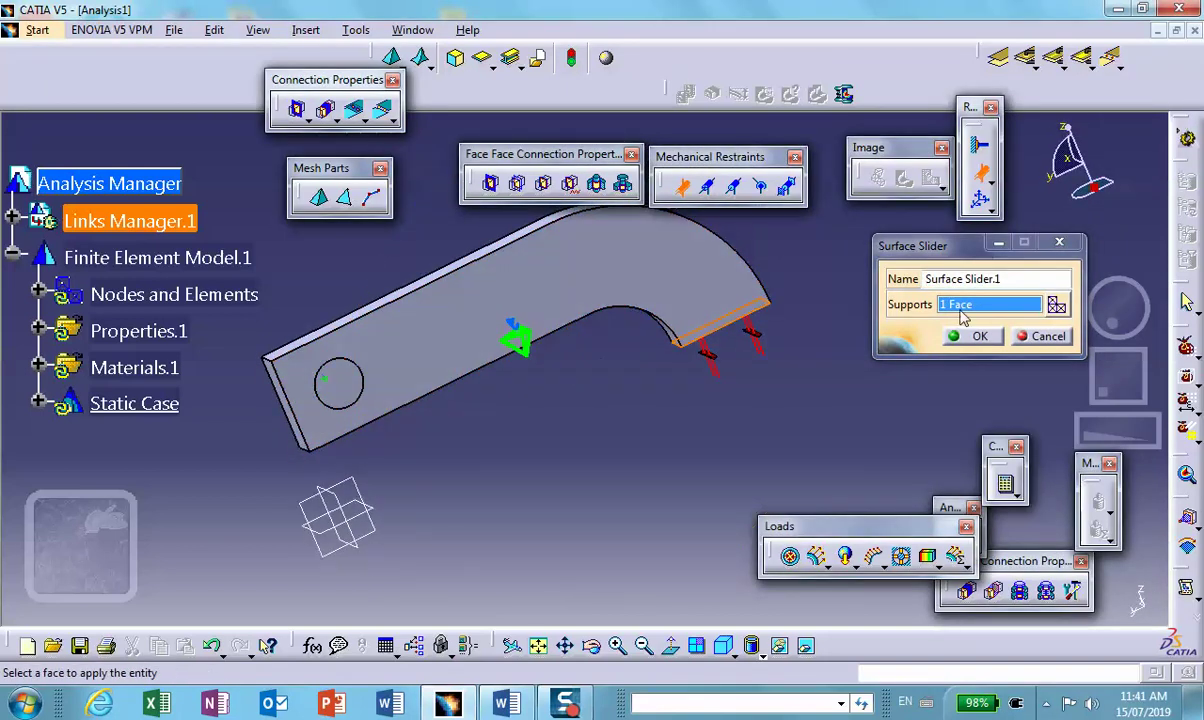
click(568, 294)
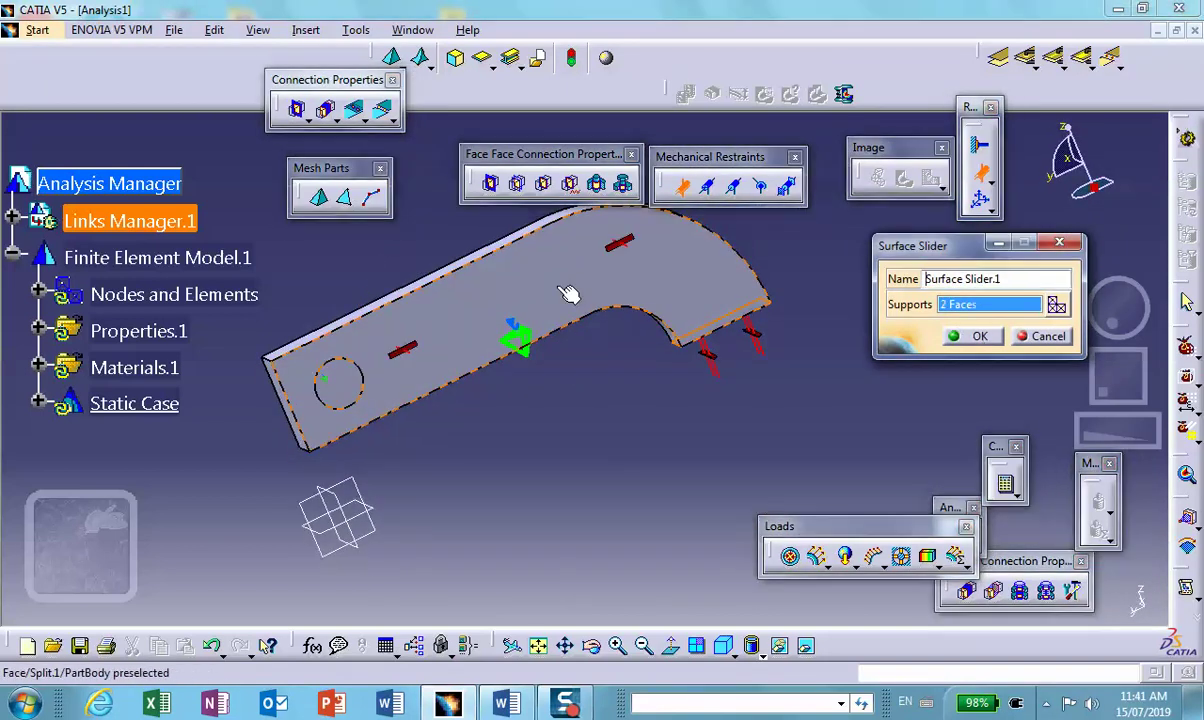
click(330, 368)
middle_drag(404, 415, 650, 345)
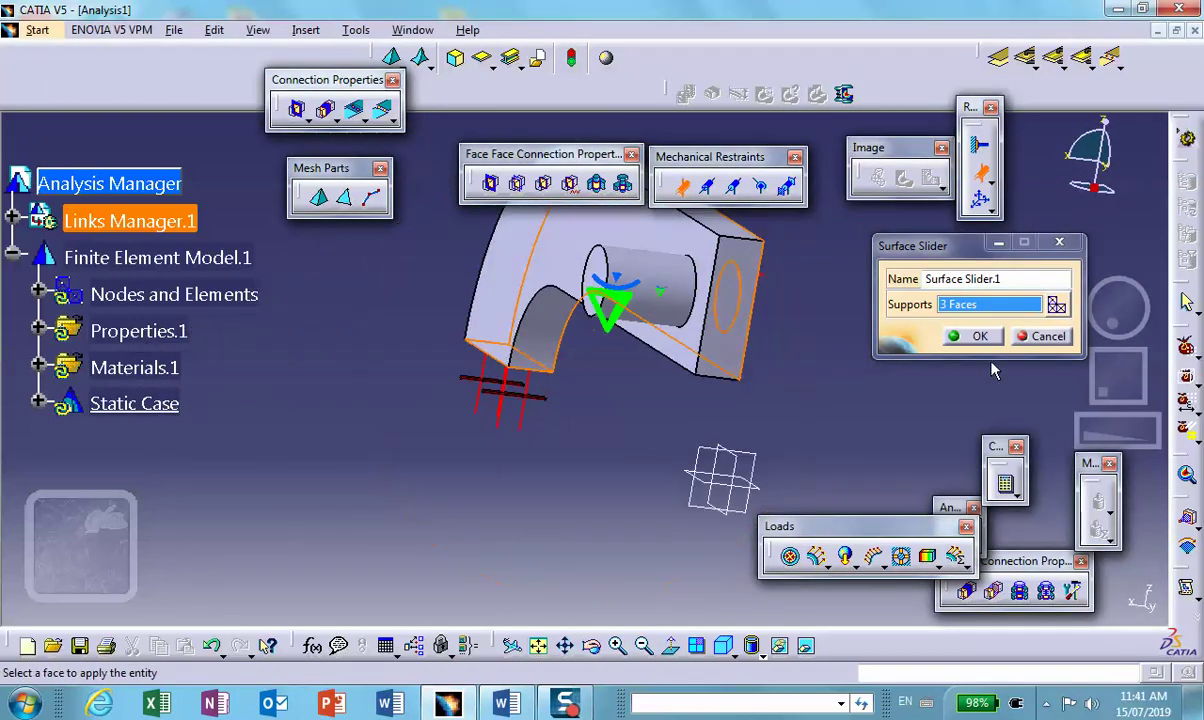
click(965, 337)
middle_drag(261, 422, 263, 503)
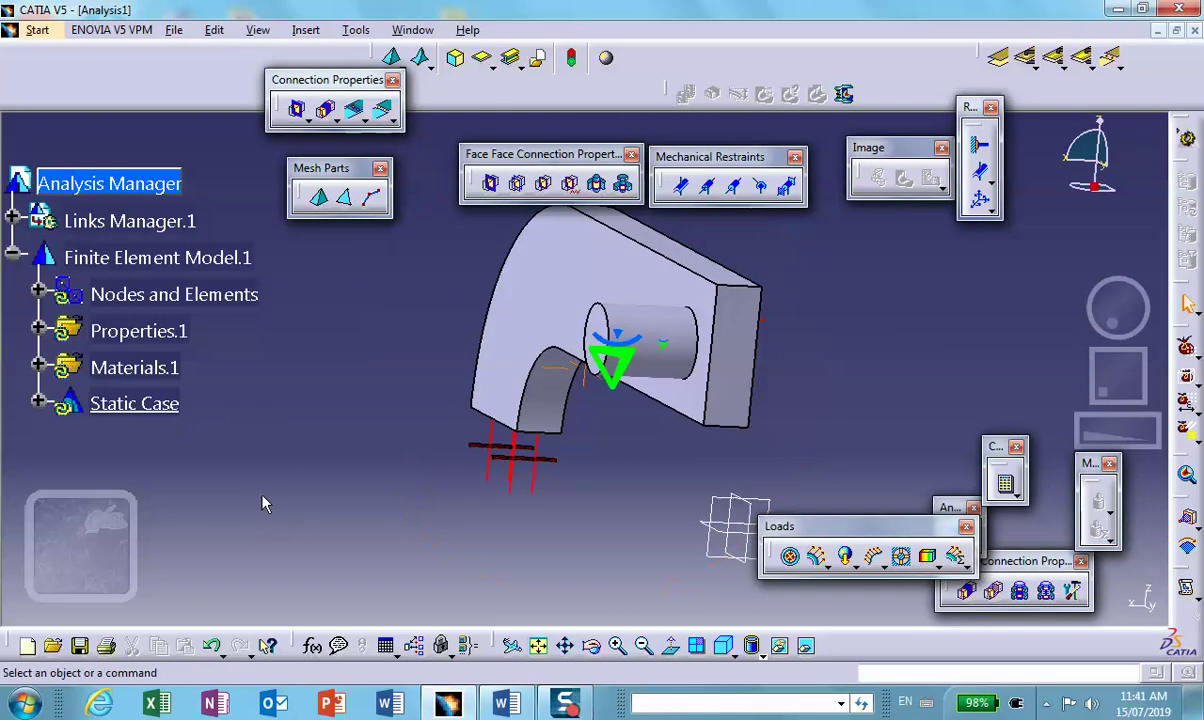
click(37, 291)
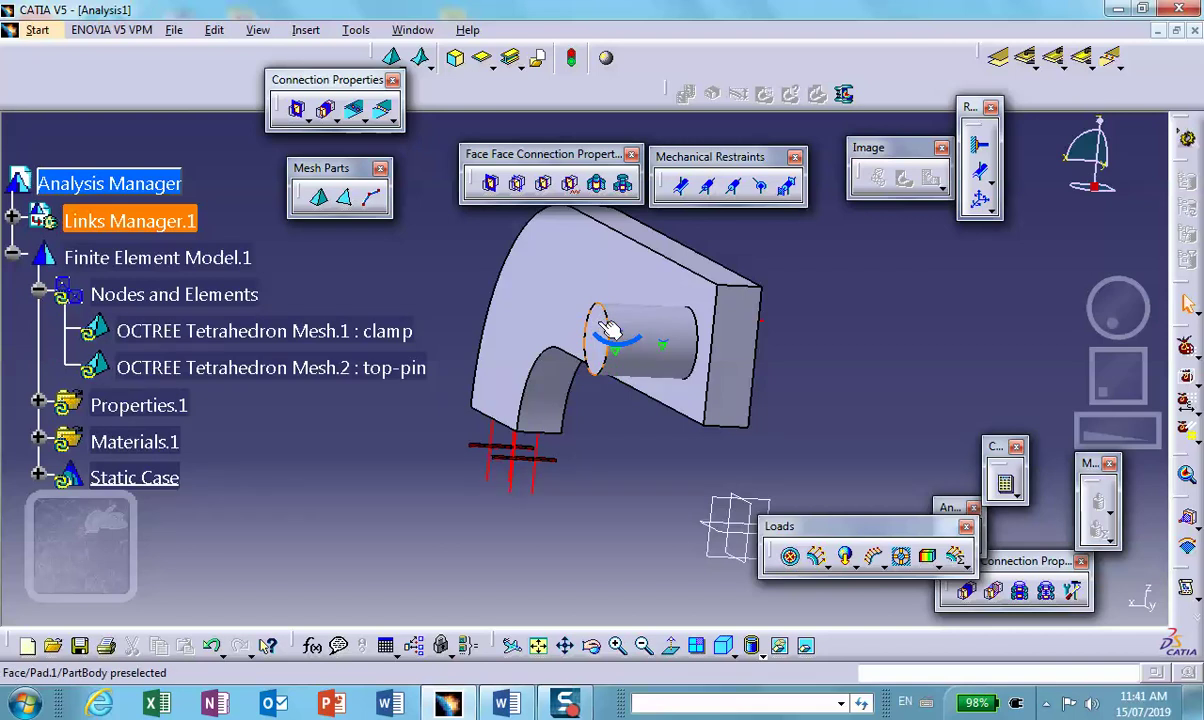
Step: Rotate the clamp half, then bring the Word pin loading diagram Doc1.docx forward
middle_drag(490, 195, 445, 505)
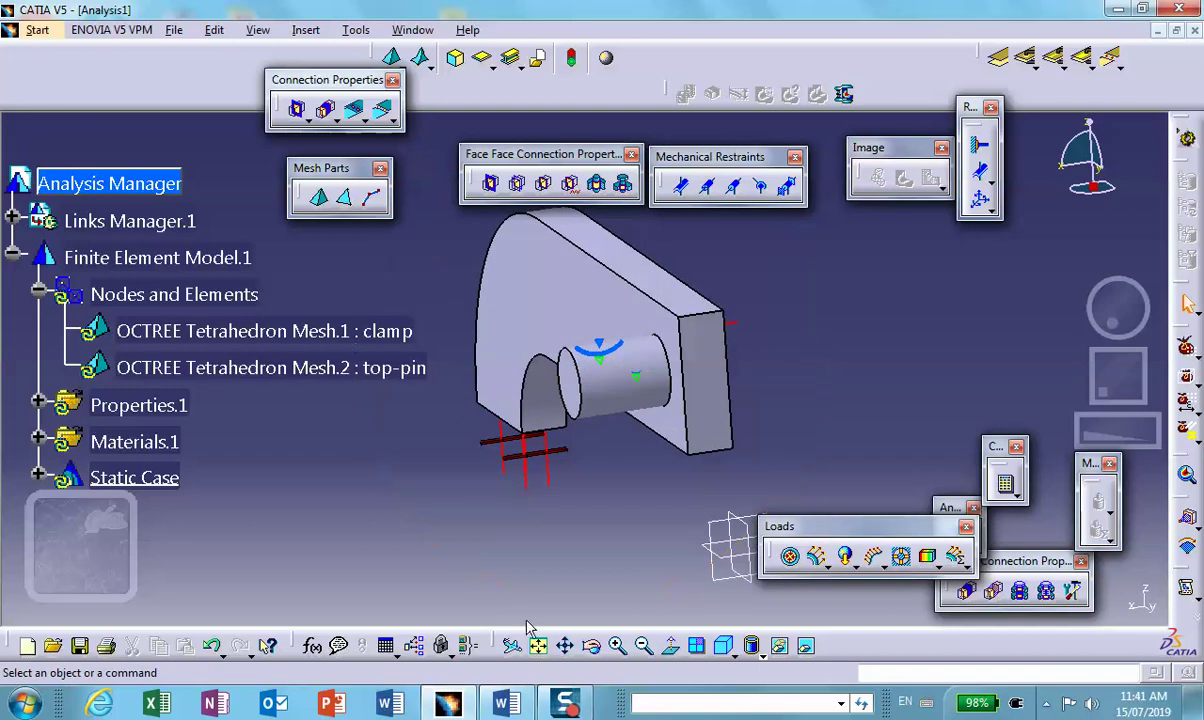
click(506, 704)
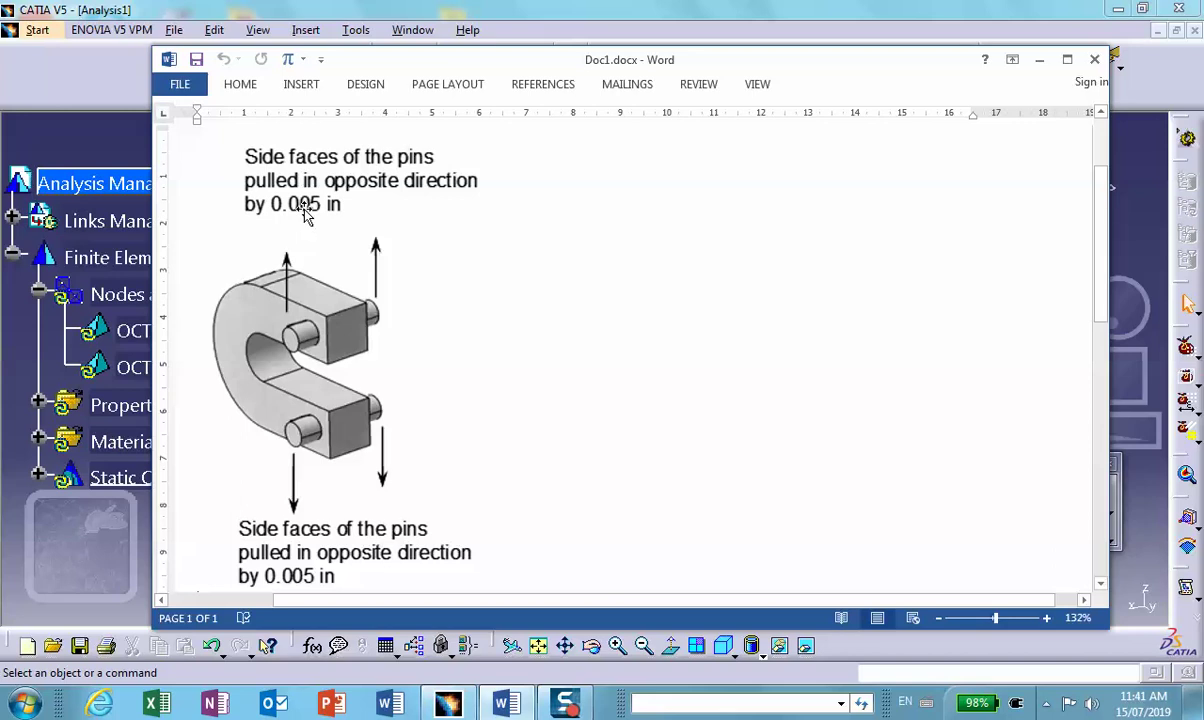
Step: Minimize Word after reading the 0.005 in pin displacement note, returning to CATIA
click(1039, 59)
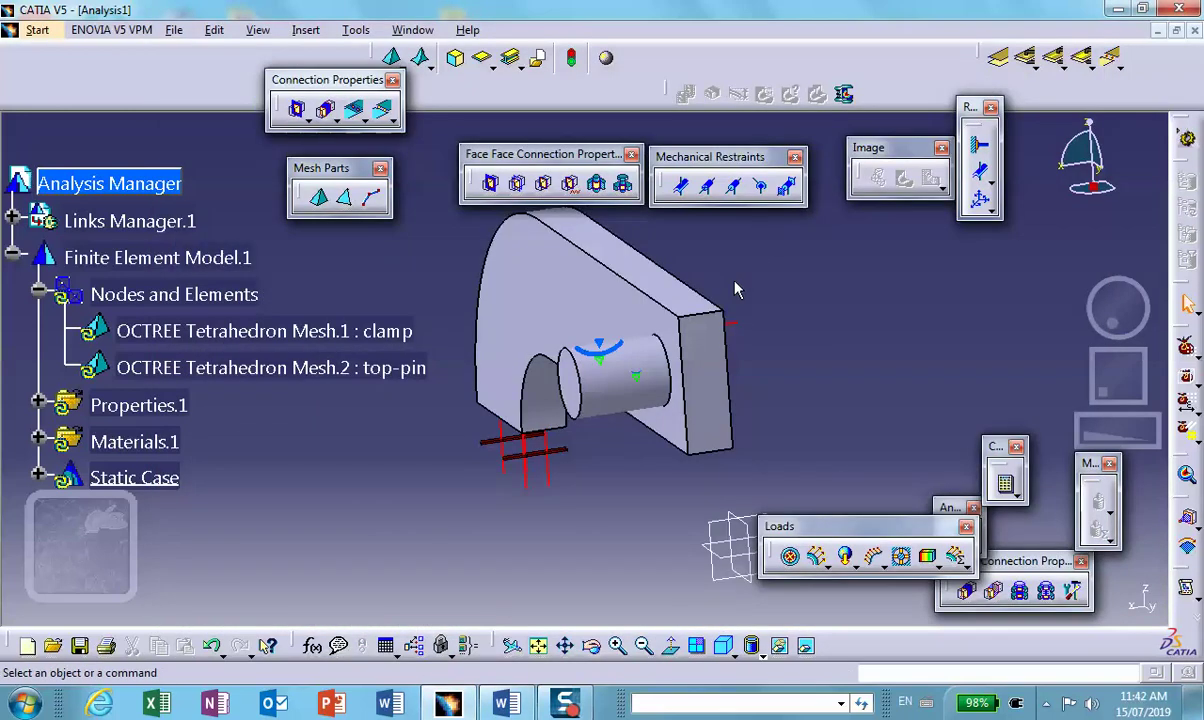
Step: Add a User-defined Restraint on the pin's end face blocking translation 3
click(979, 200)
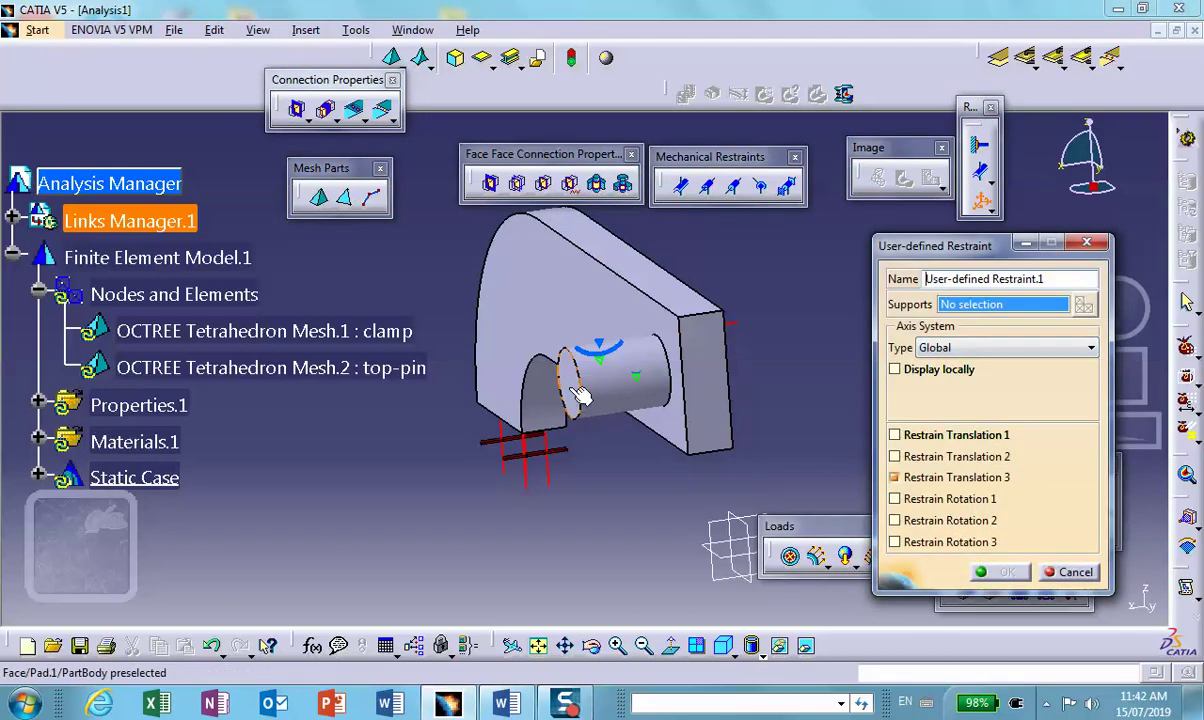
click(568, 388)
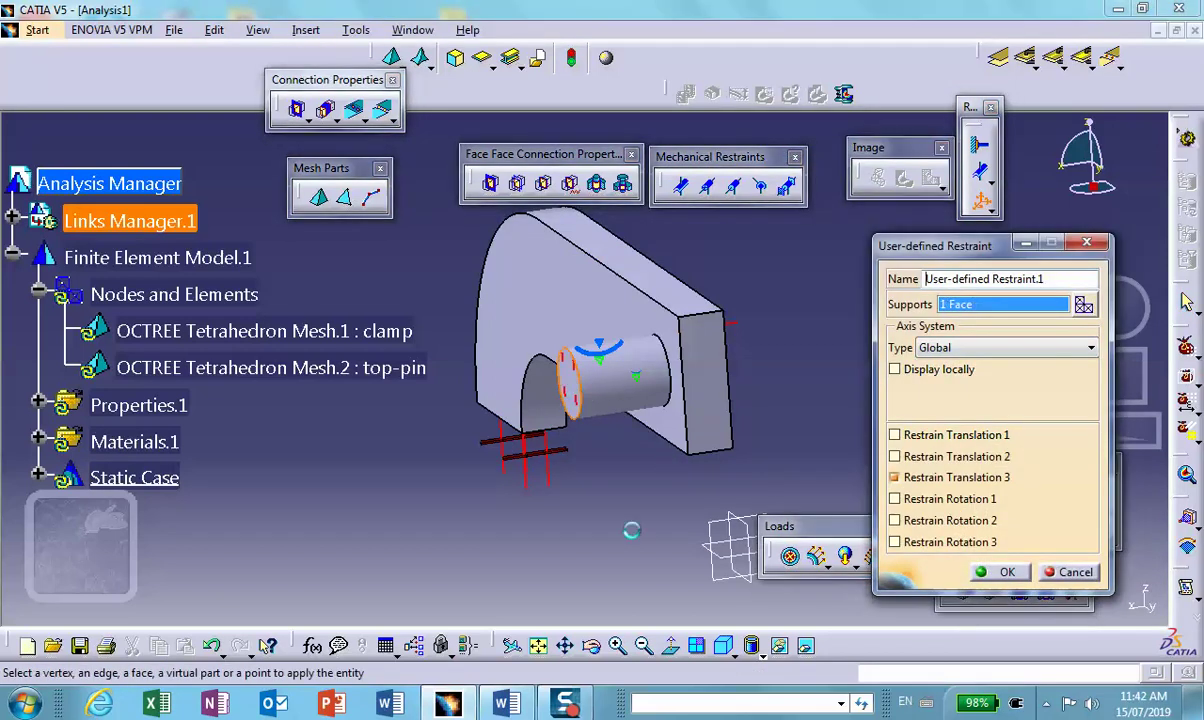
click(904, 479)
click(1003, 572)
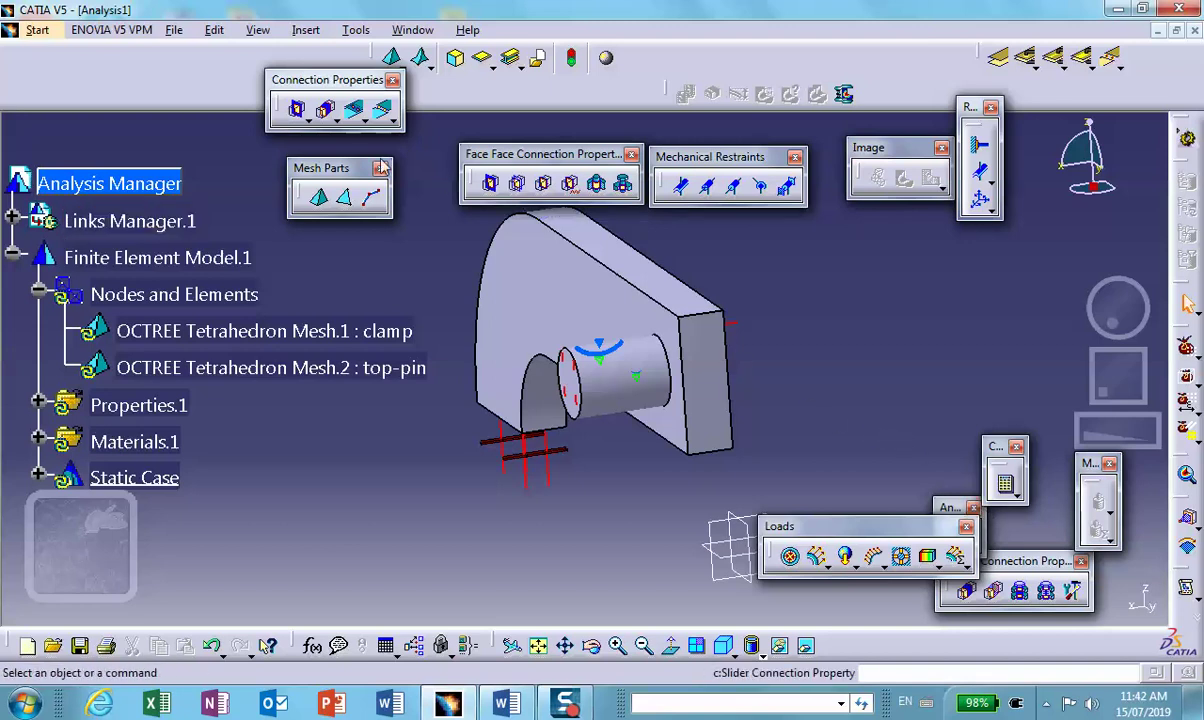
Step: Apply a .005in Enforced Displacement in translation 3 to User-defined Restraint.1
click(901, 556)
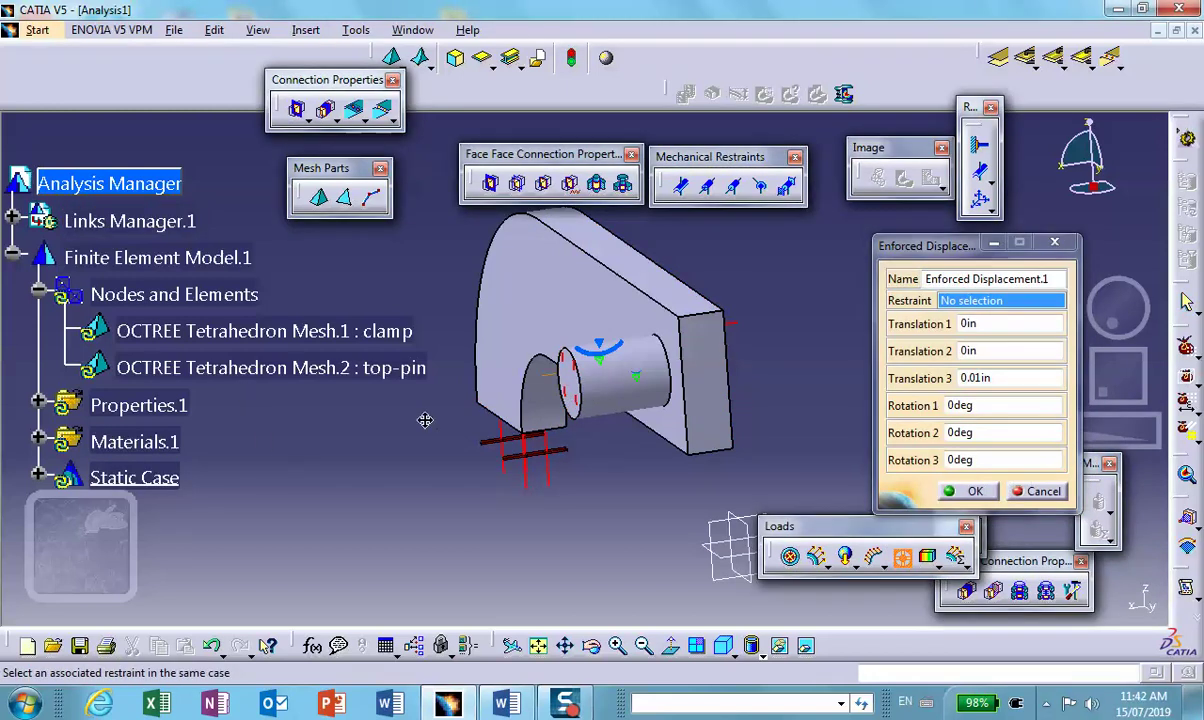
middle_drag(425, 420, 472, 404)
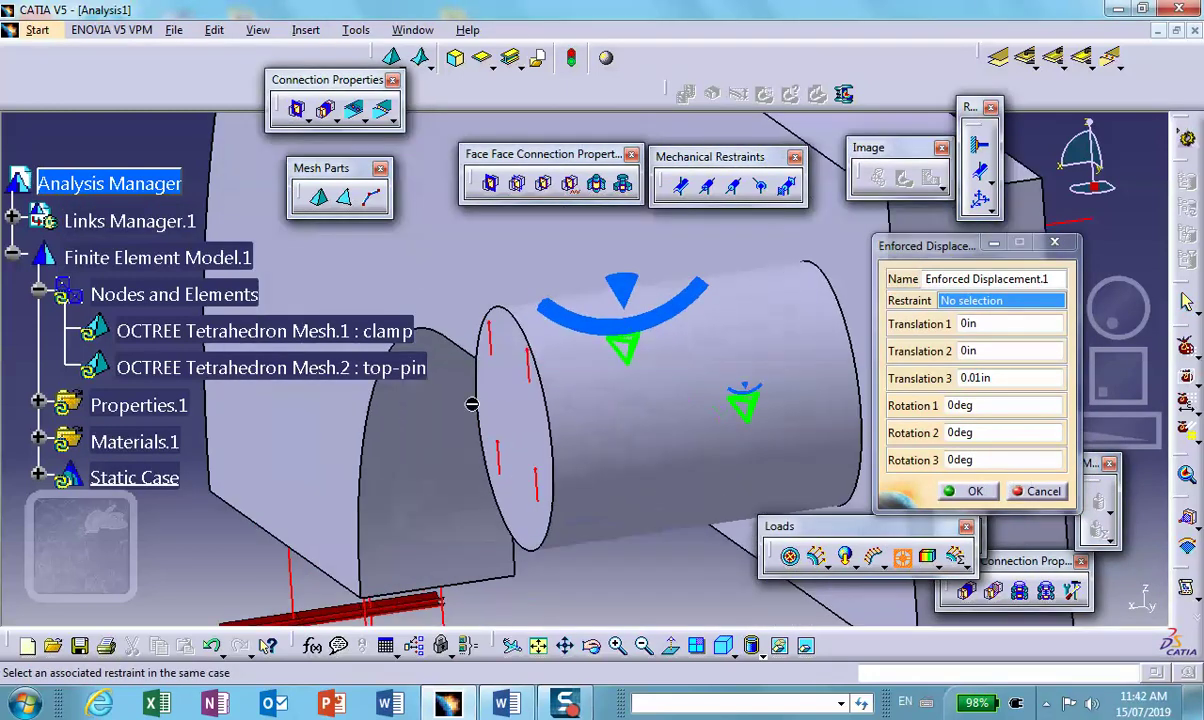
click(510, 458)
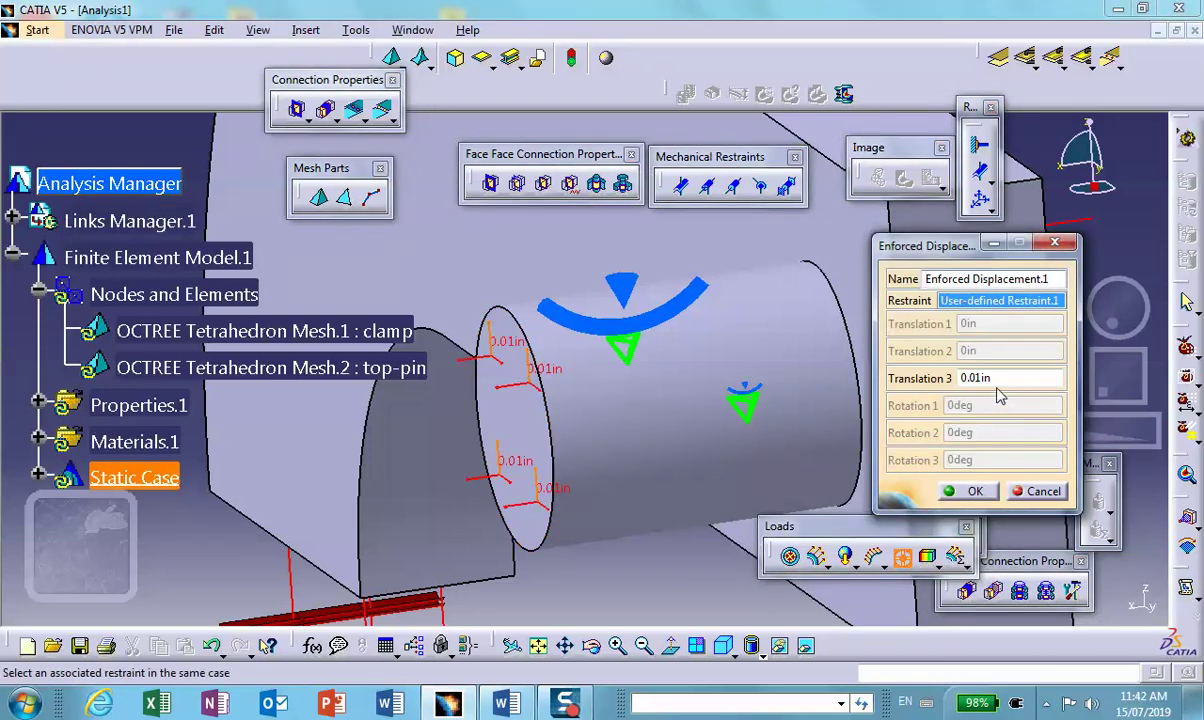
drag(985, 378, 940, 378)
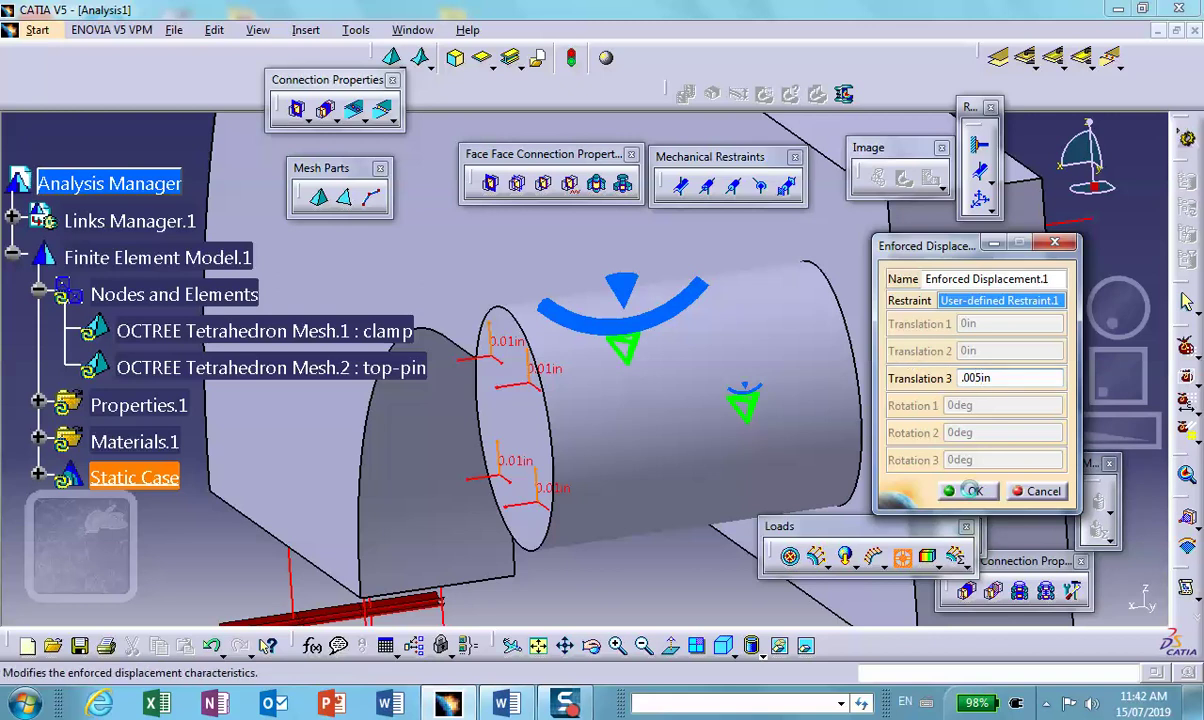
click(966, 491)
middle_drag(569, 258, 641, 464)
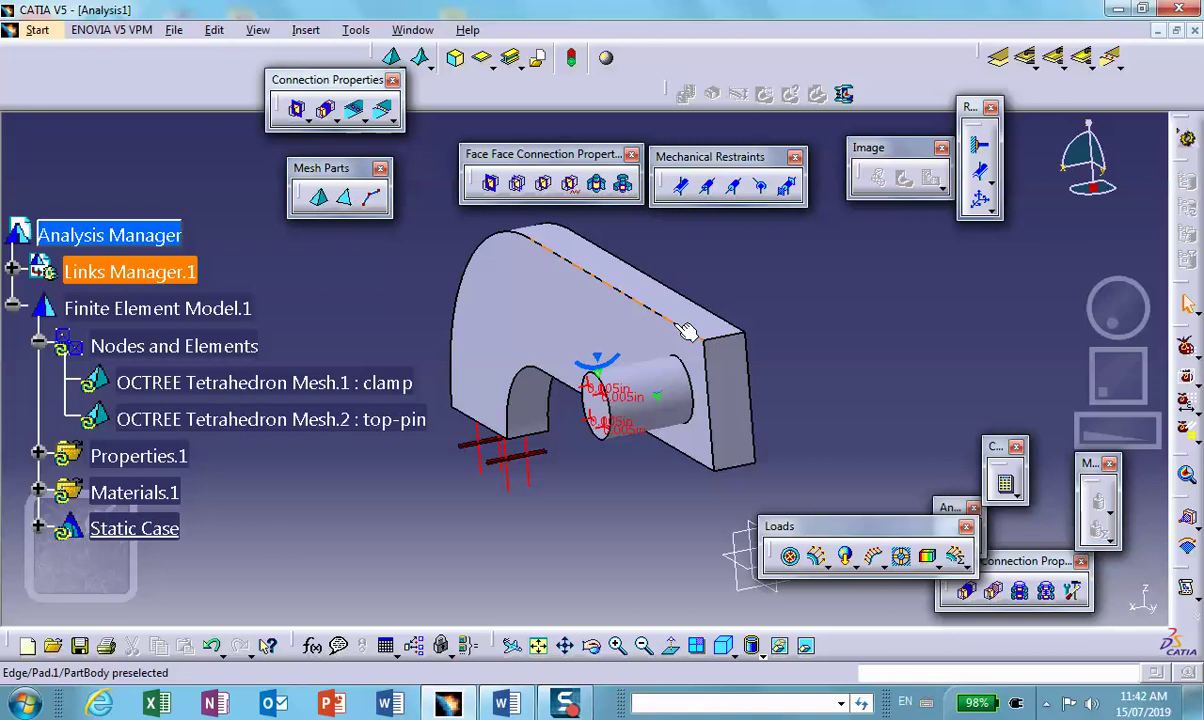
Step: Create a General Analysis Connection between the pin face and the hole's inner face, hiding the pin
click(999, 60)
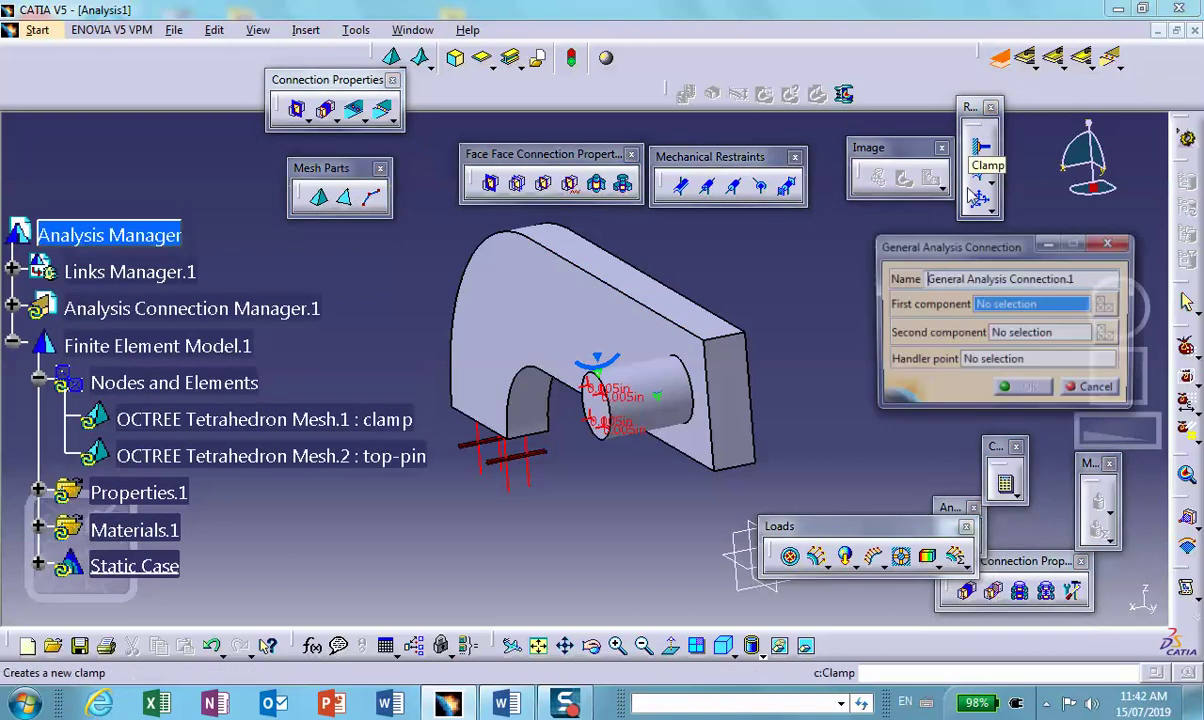
click(648, 373)
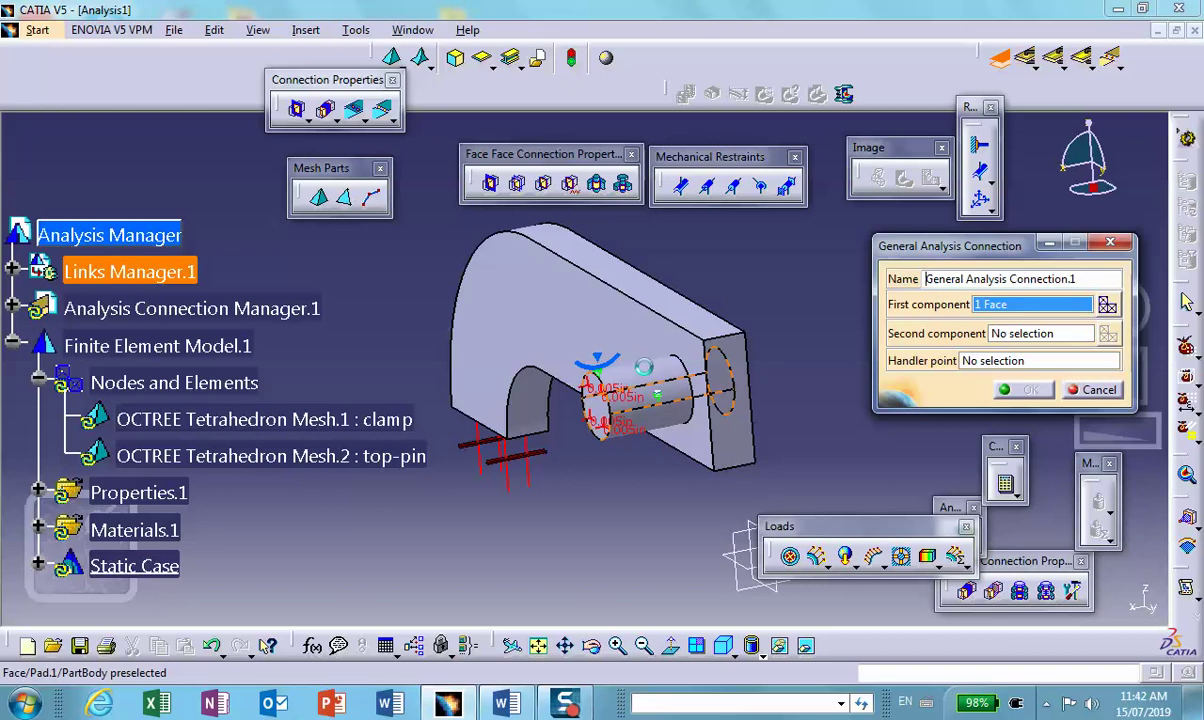
click(1012, 336)
right_click(648, 380)
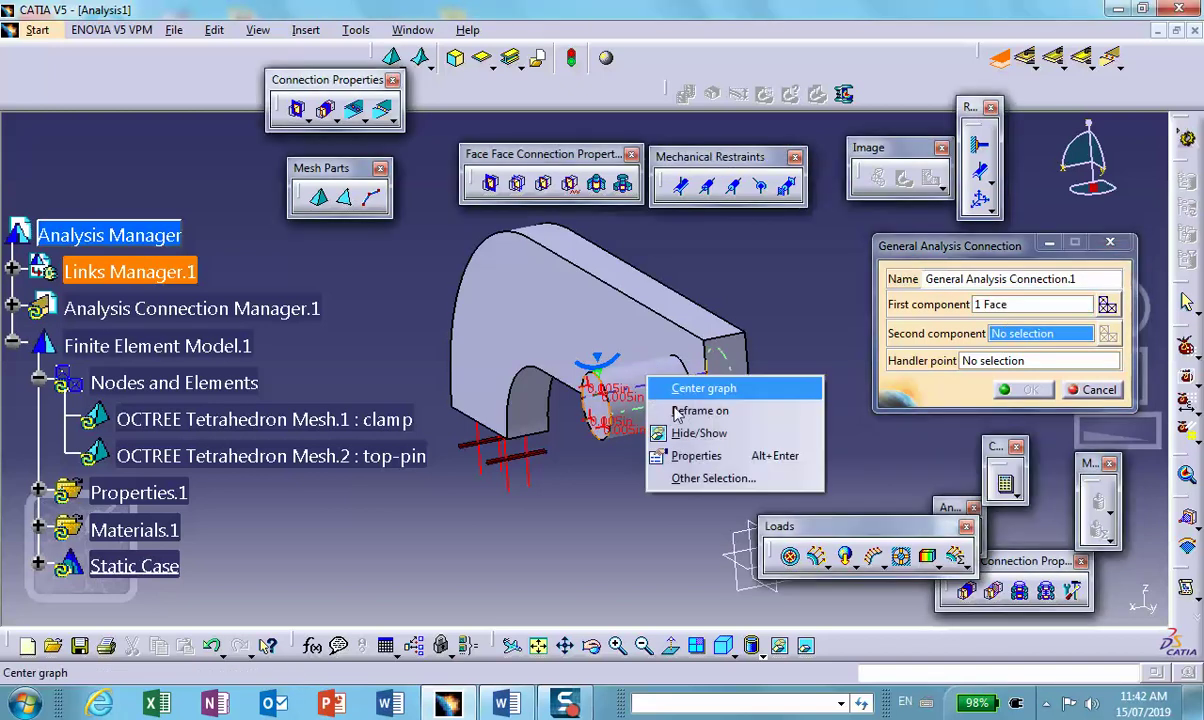
click(690, 433)
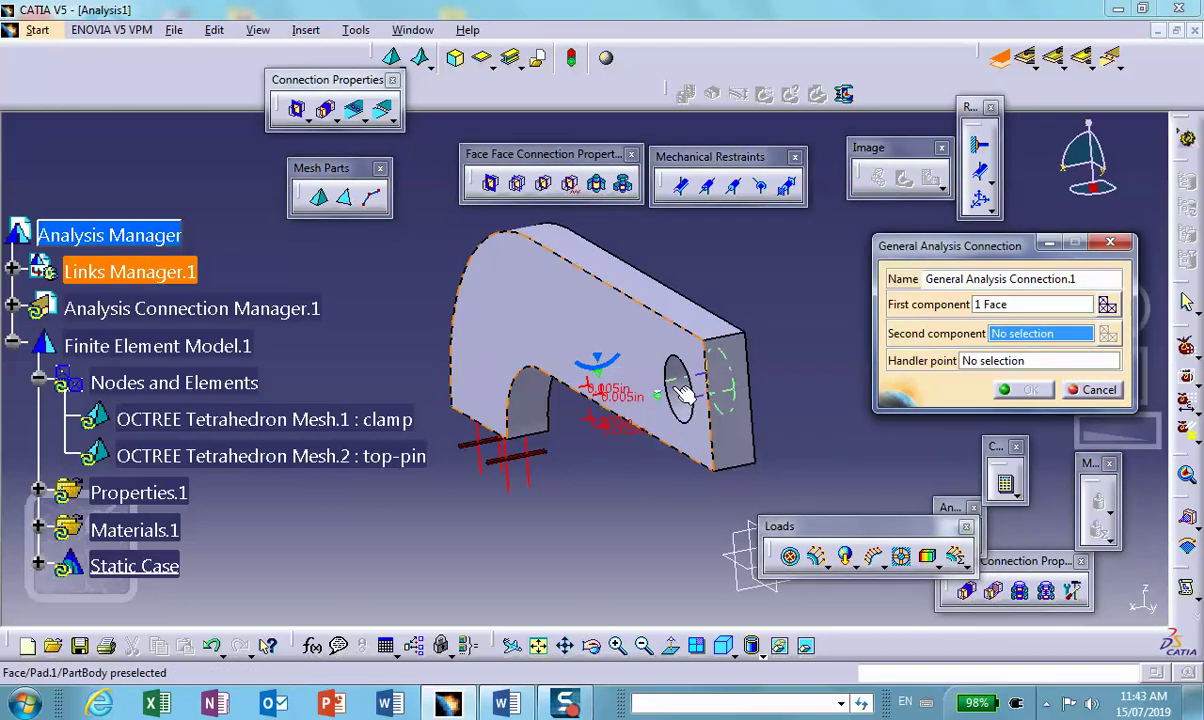
middle_drag(690, 397, 779, 376)
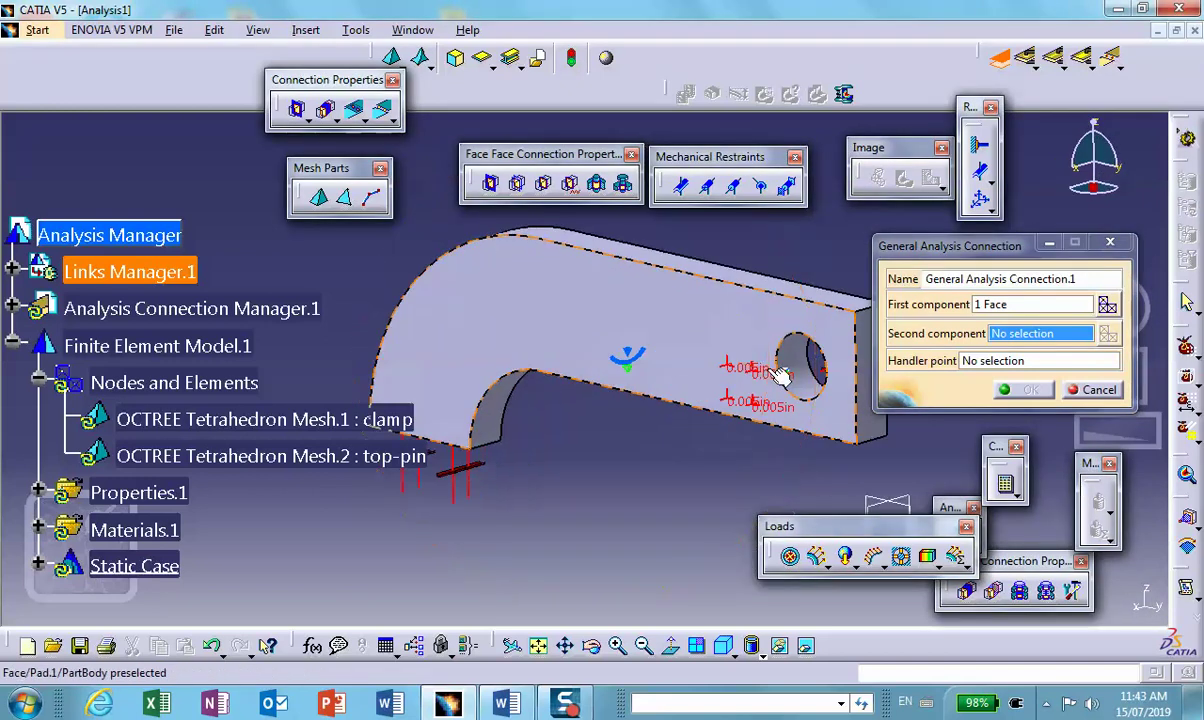
click(815, 388)
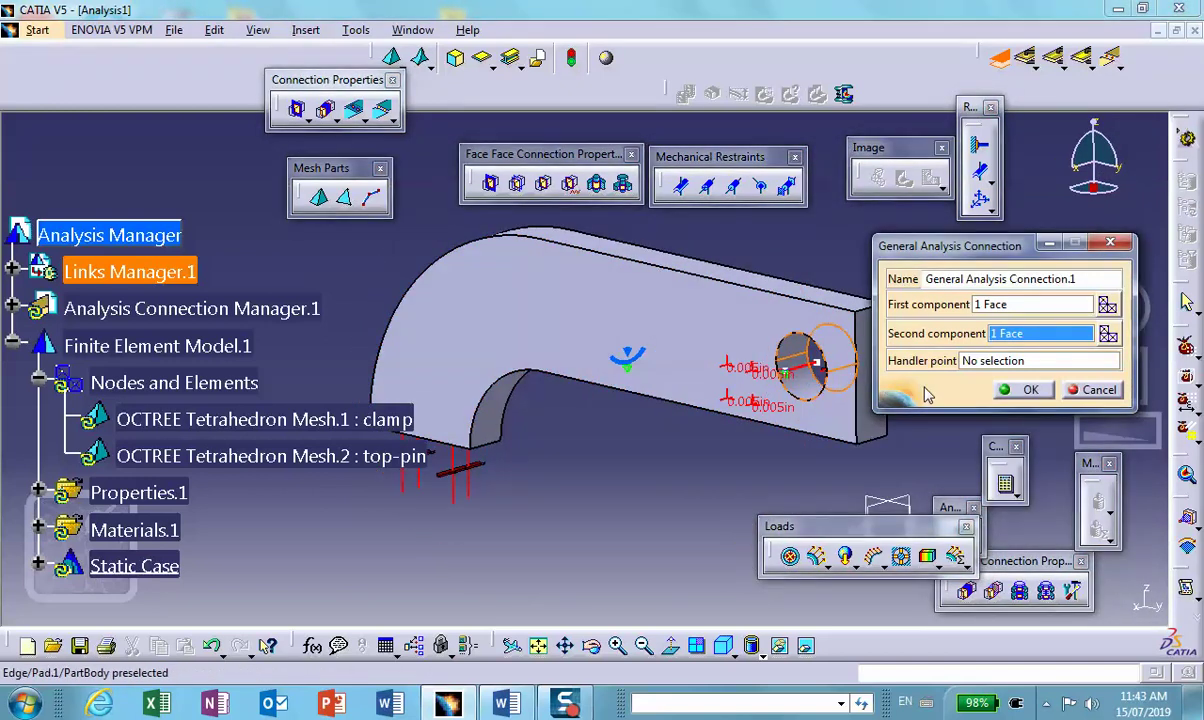
click(1034, 392)
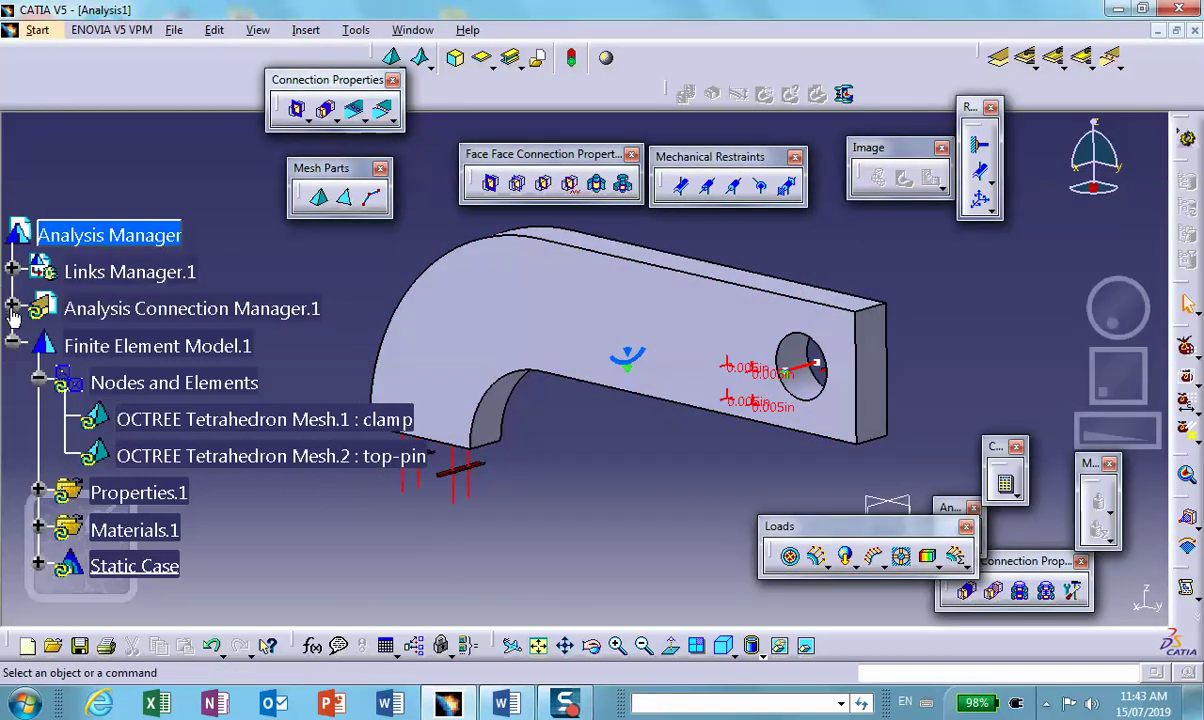
Step: Expand Analysis Connection Manager.1 to reveal General Analysis Connection.1, and zoom in on the part
click(13, 308)
click(38, 345)
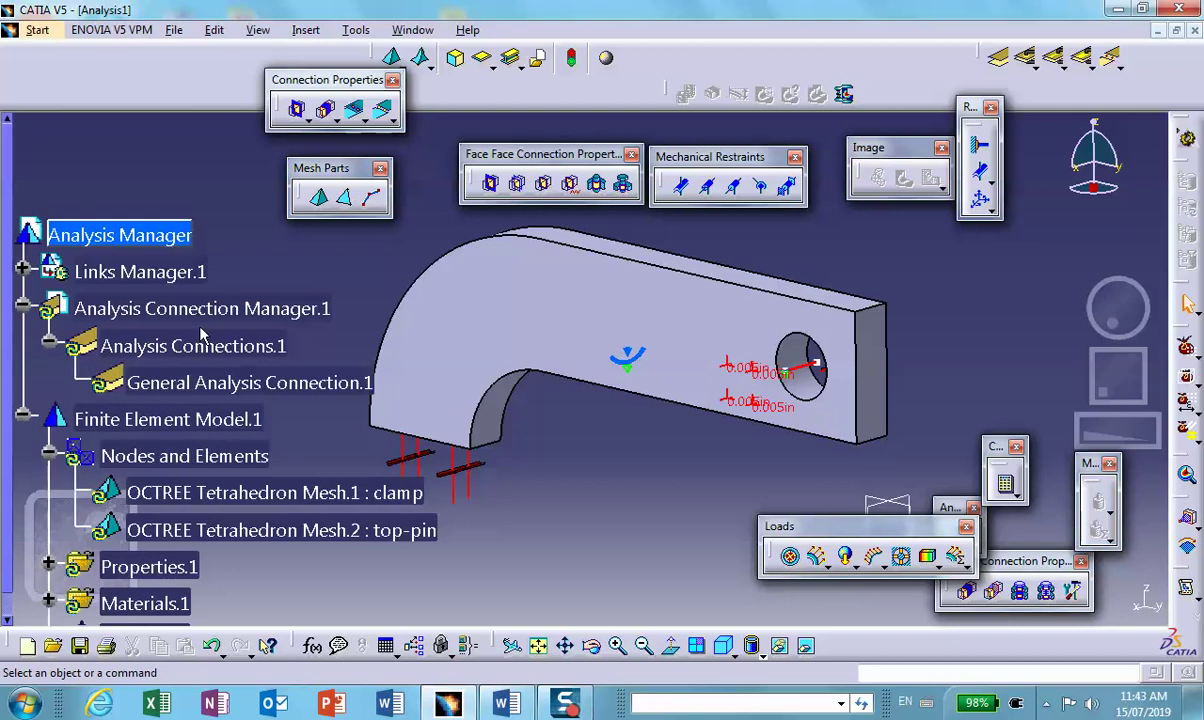
scroll(150, 350, down, 3)
drag(593, 277, 766, 330)
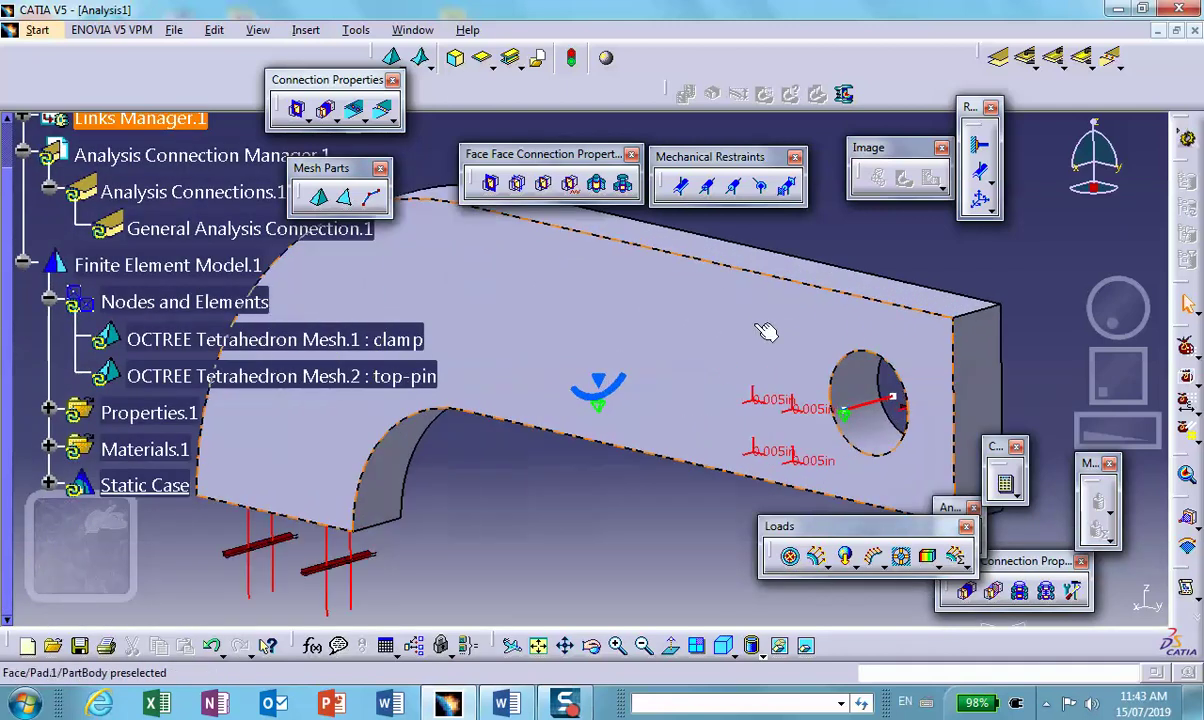
middle_drag(766, 330, 725, 383)
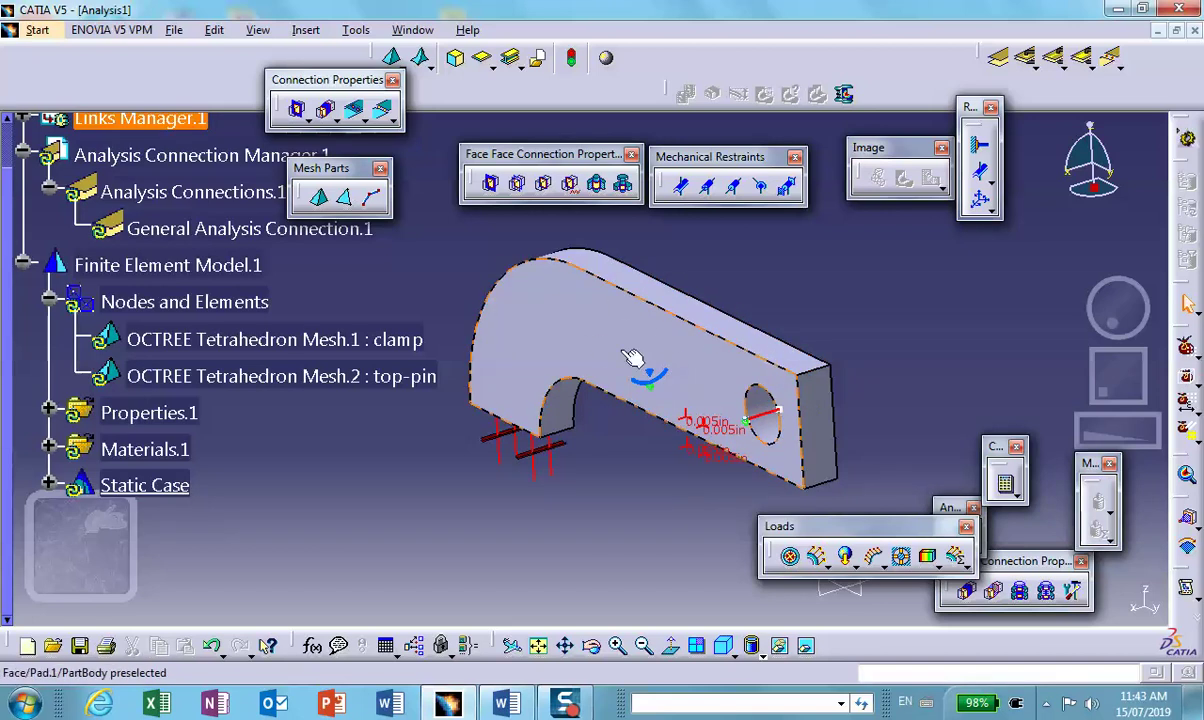
click(588, 443)
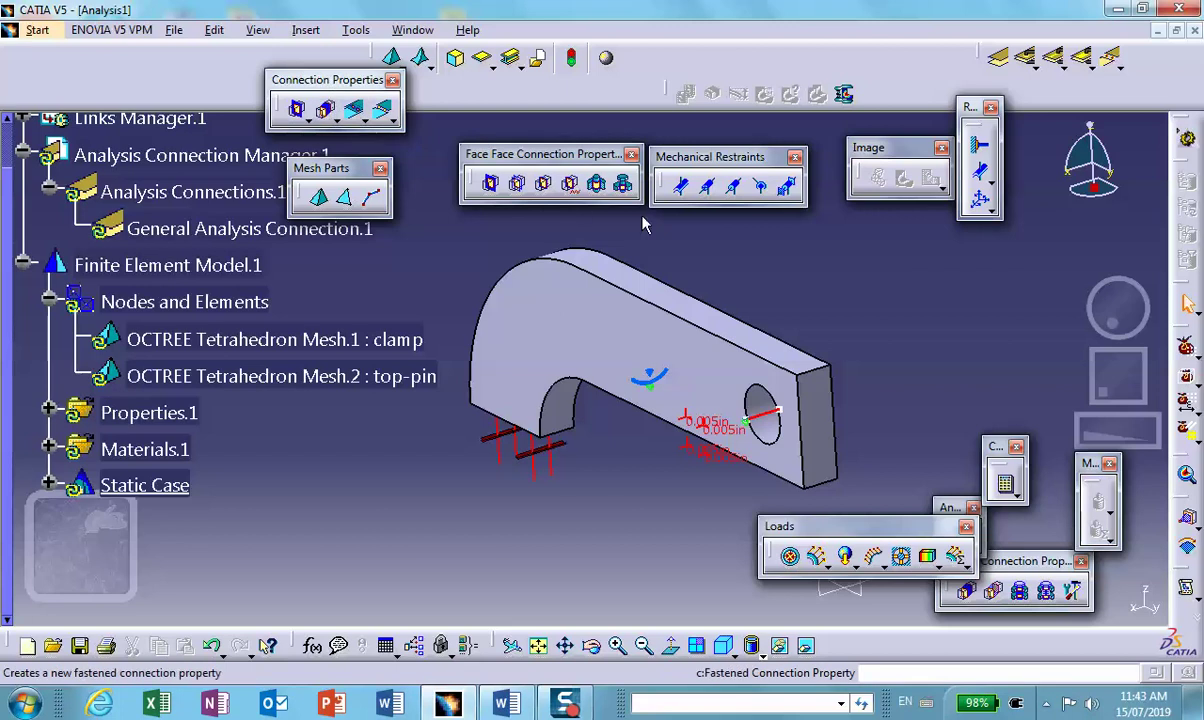
Step: Apply a contact connection property to General Analysis Connection.1
click(519, 187)
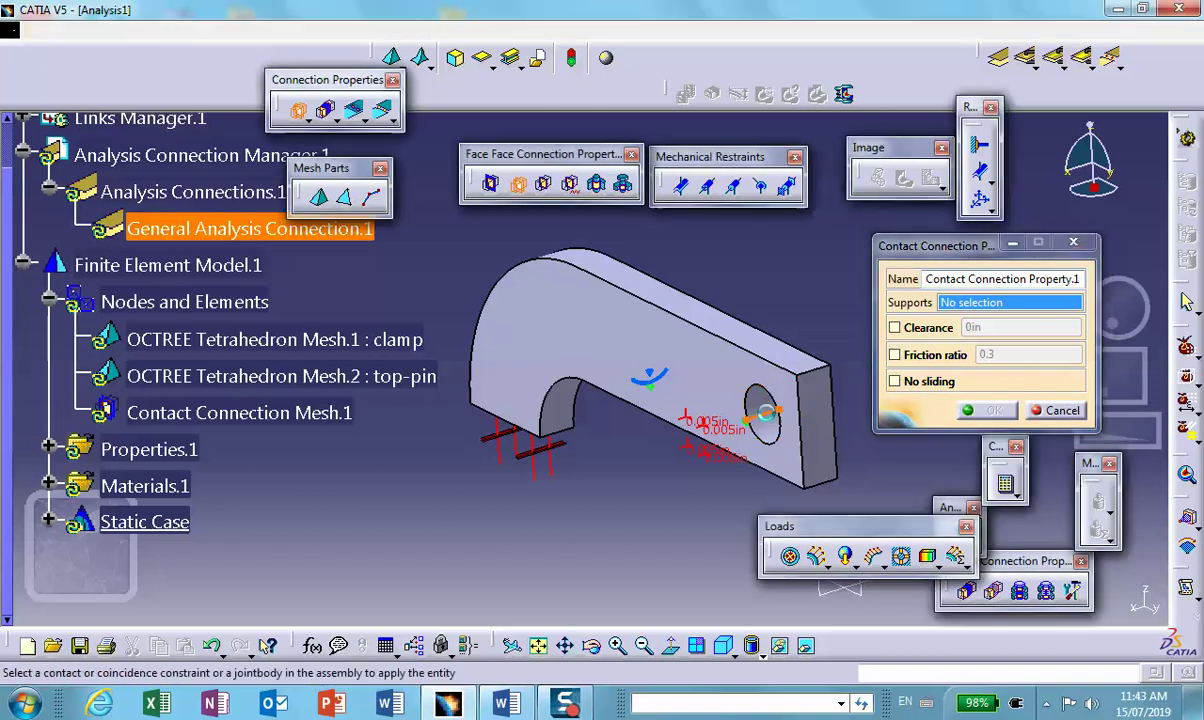
click(778, 421)
click(993, 410)
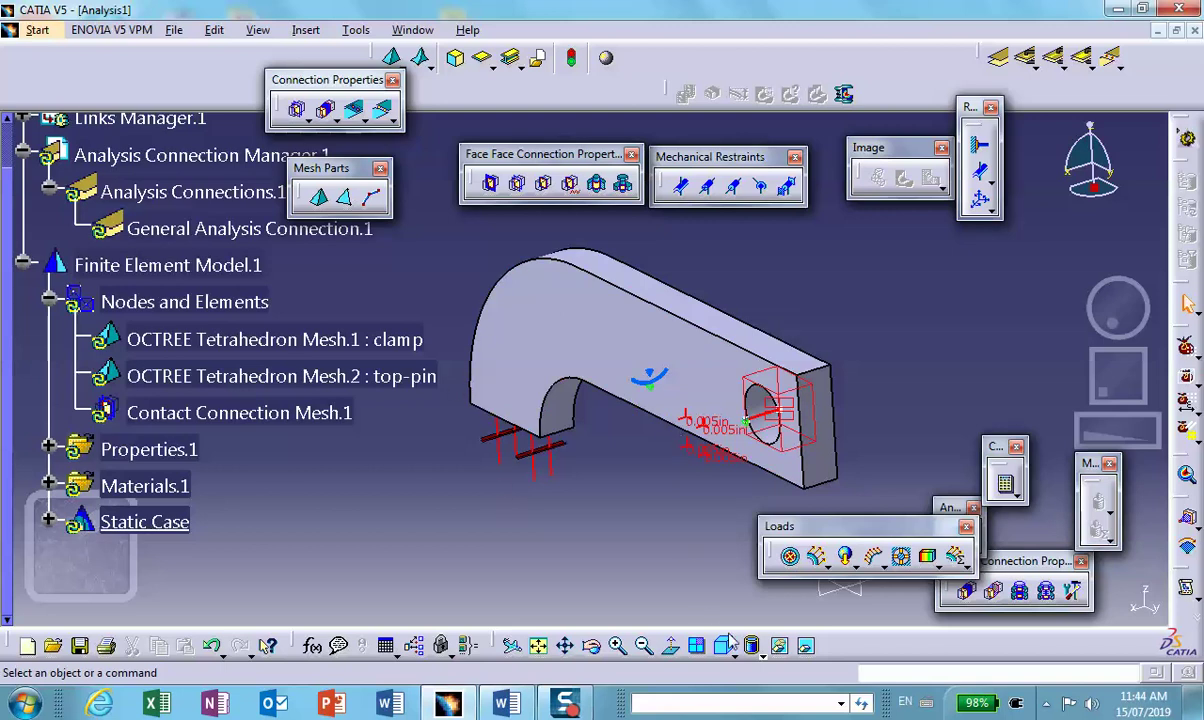
Step: Unhide the pin from the hidden space so it shows in its hole again
click(807, 648)
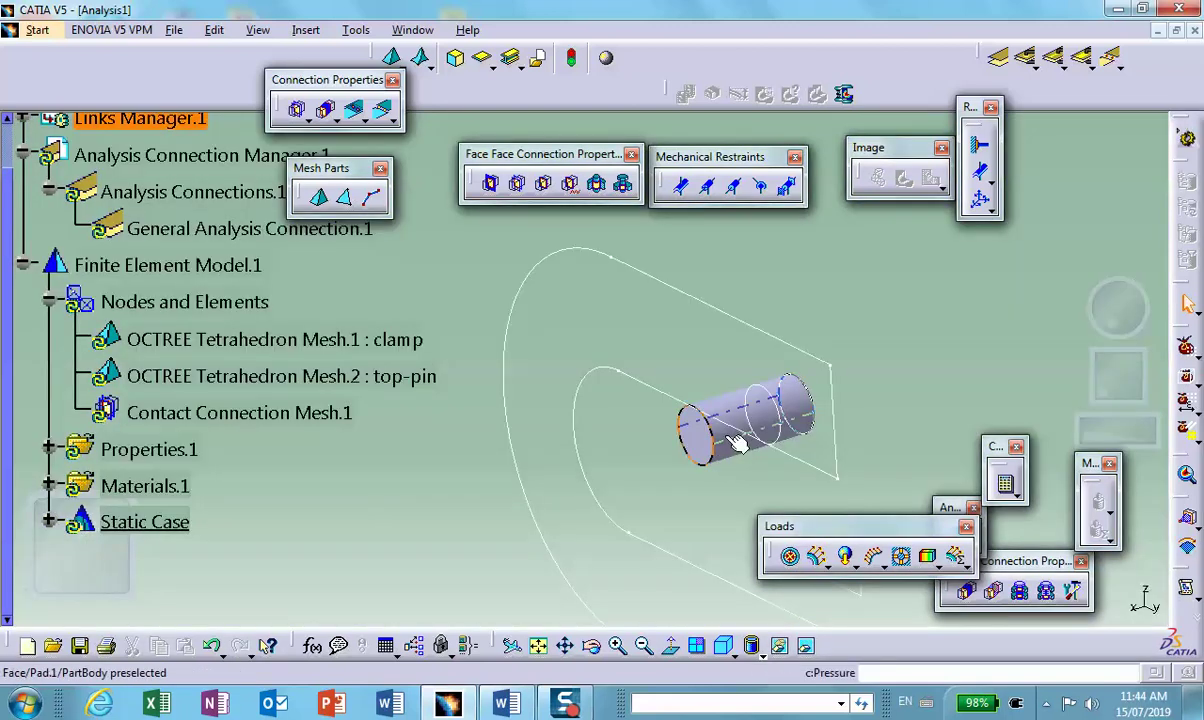
right_click(738, 441)
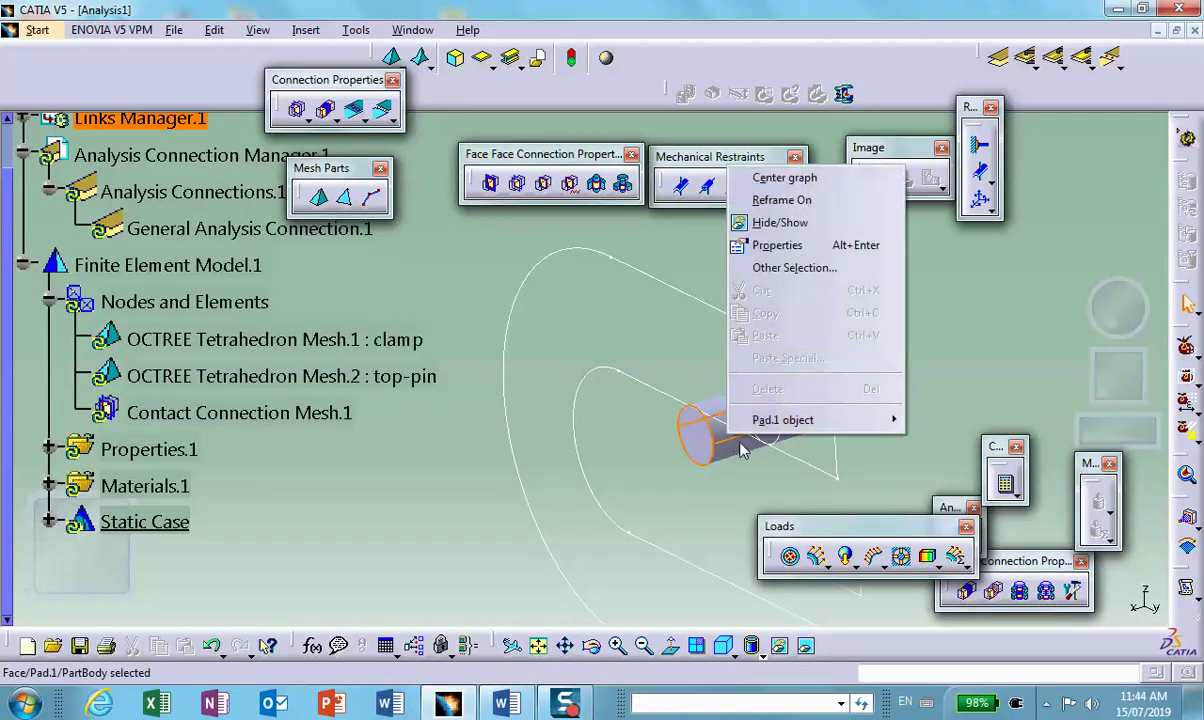
click(778, 224)
click(807, 646)
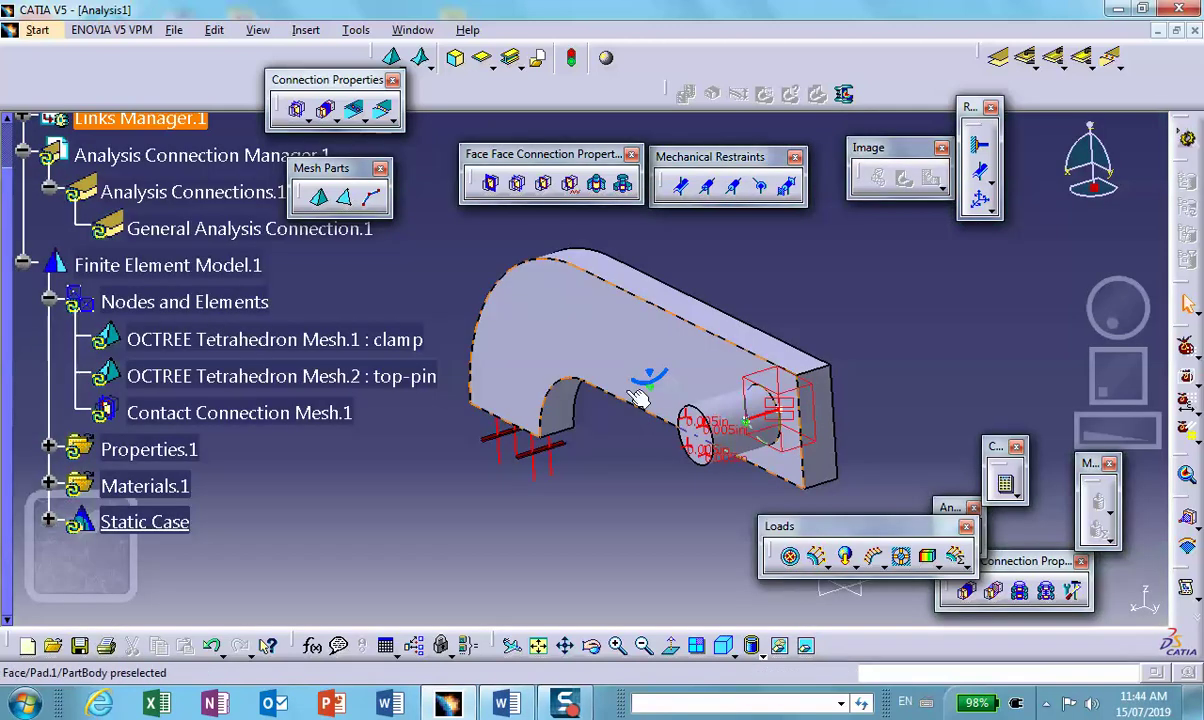
middle_drag(636, 428, 636, 469)
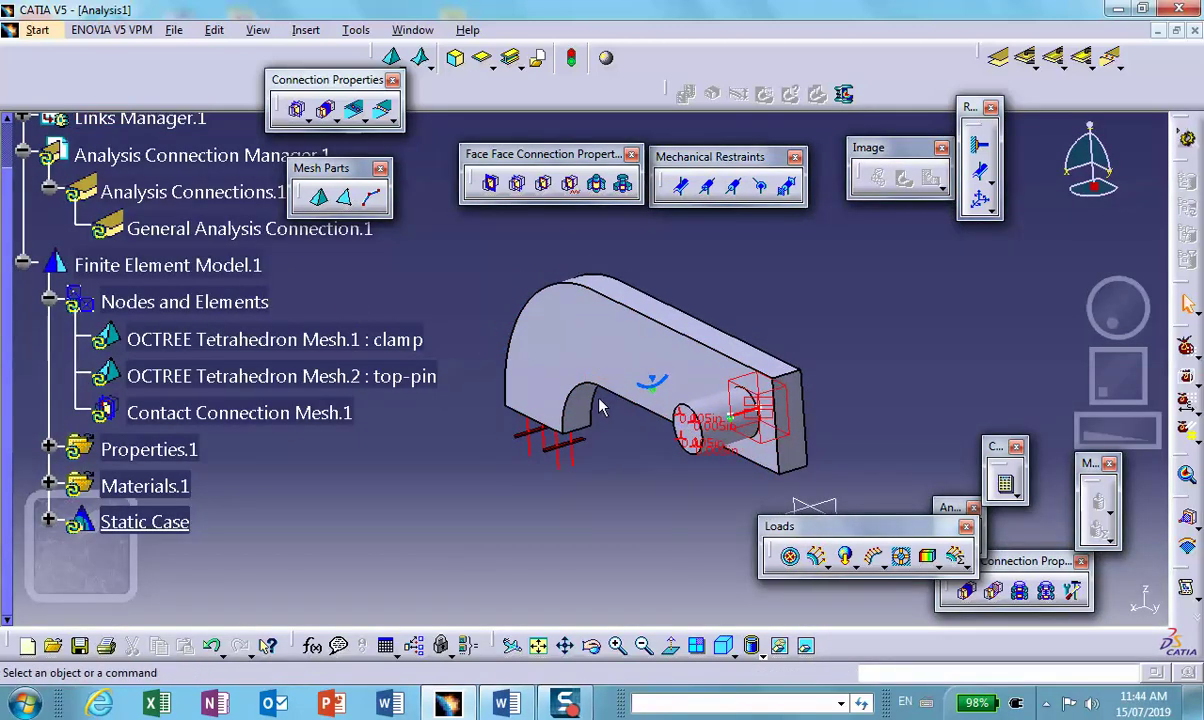
middle_drag(600, 405, 576, 374)
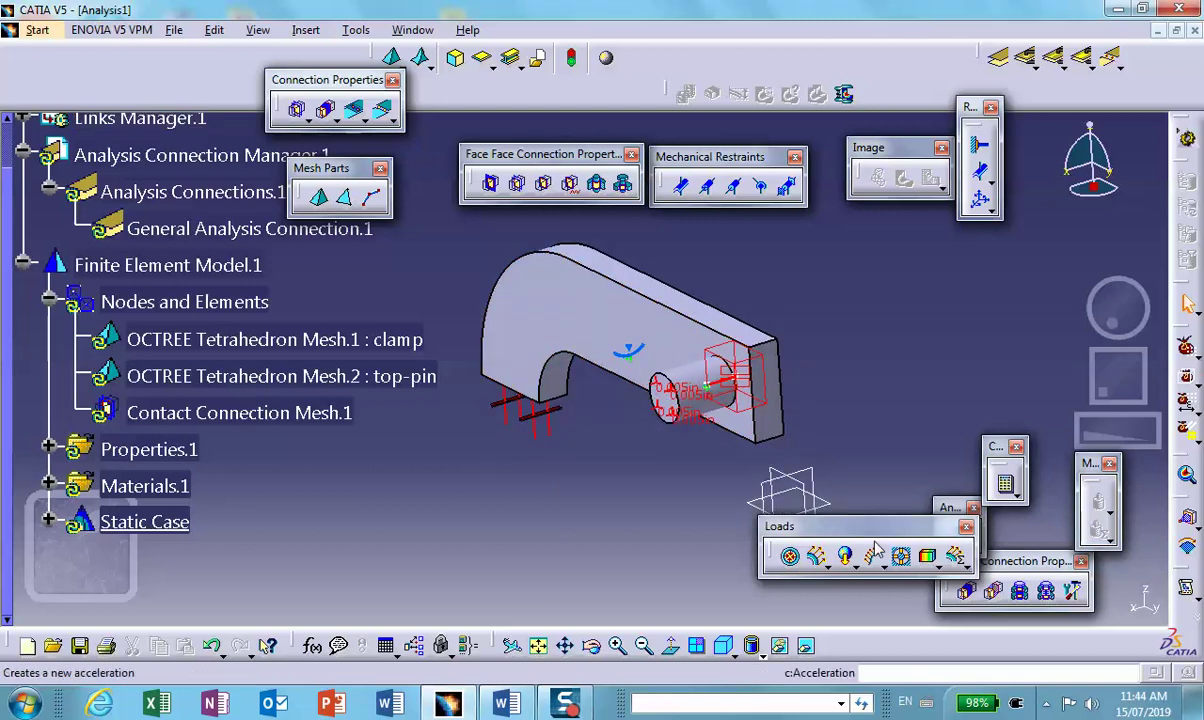
drag(870, 527, 1014, 252)
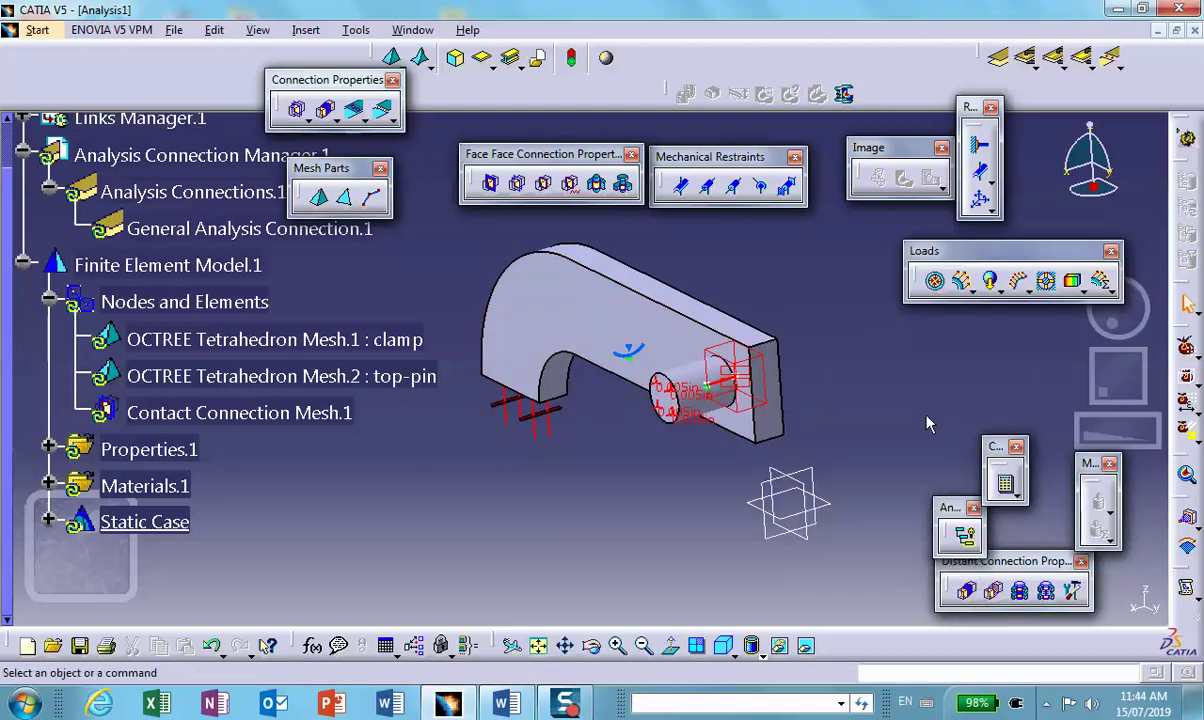
Step: Compute all analysis objects, accept the resource estimate, and dismiss the resulting singularity error
click(1007, 487)
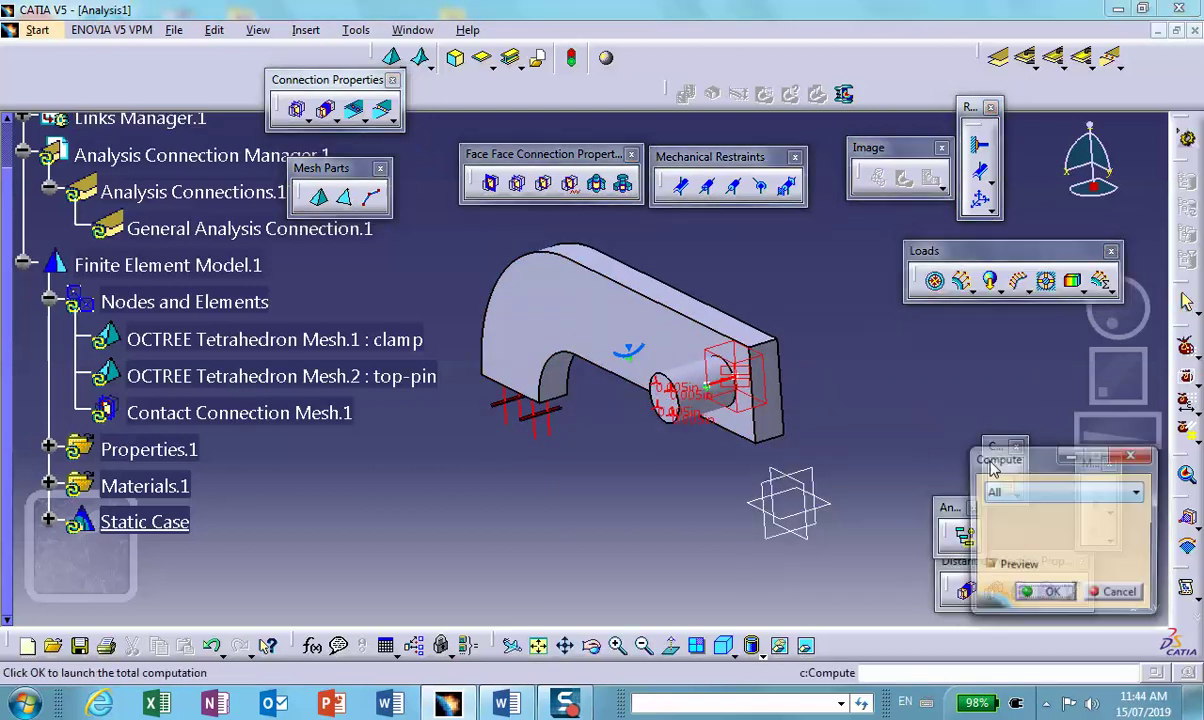
click(1047, 592)
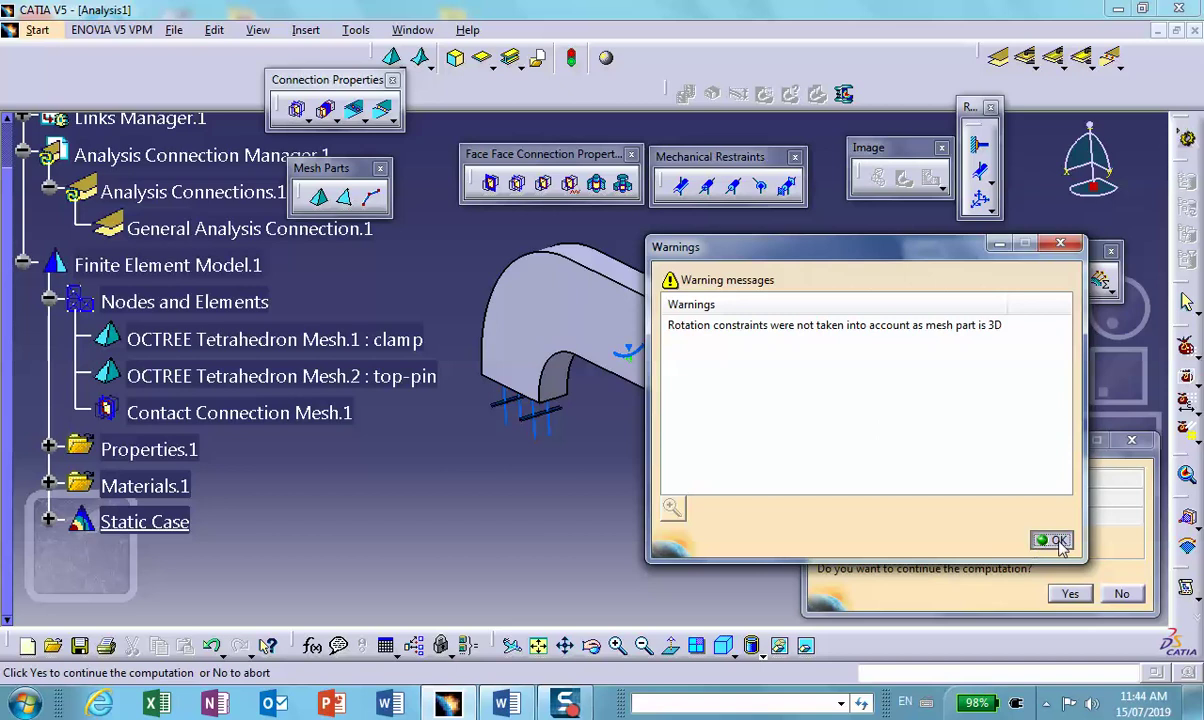
click(1055, 541)
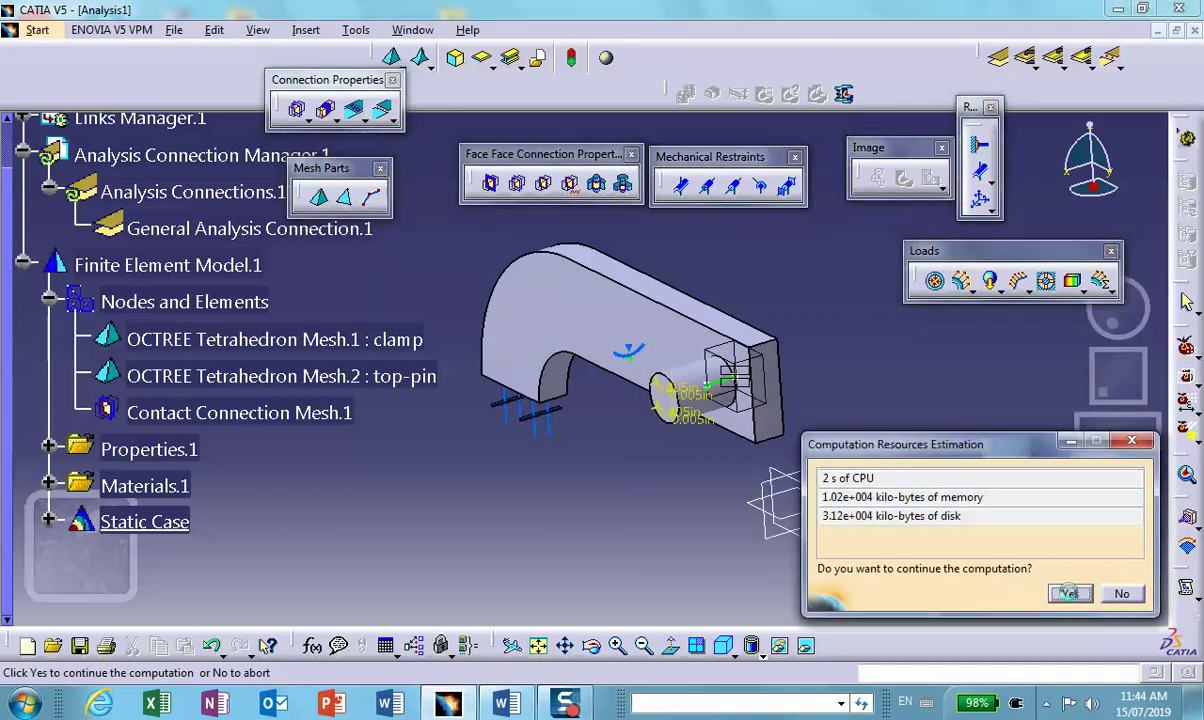
click(1070, 594)
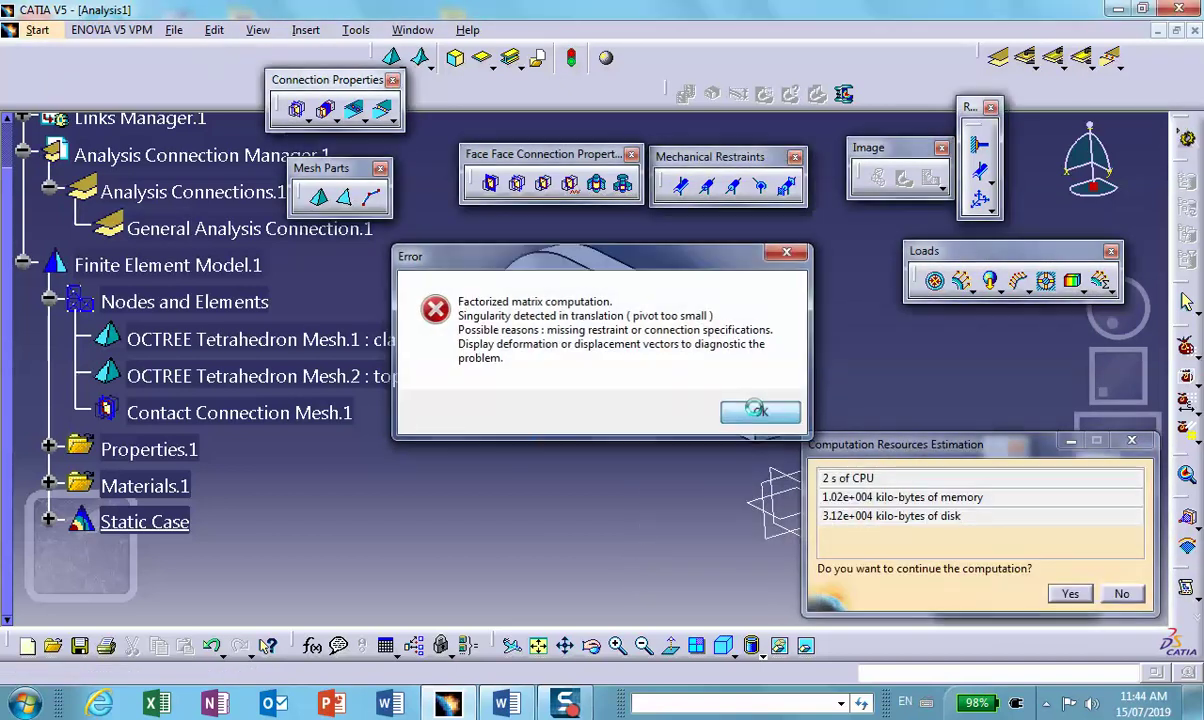
click(760, 415)
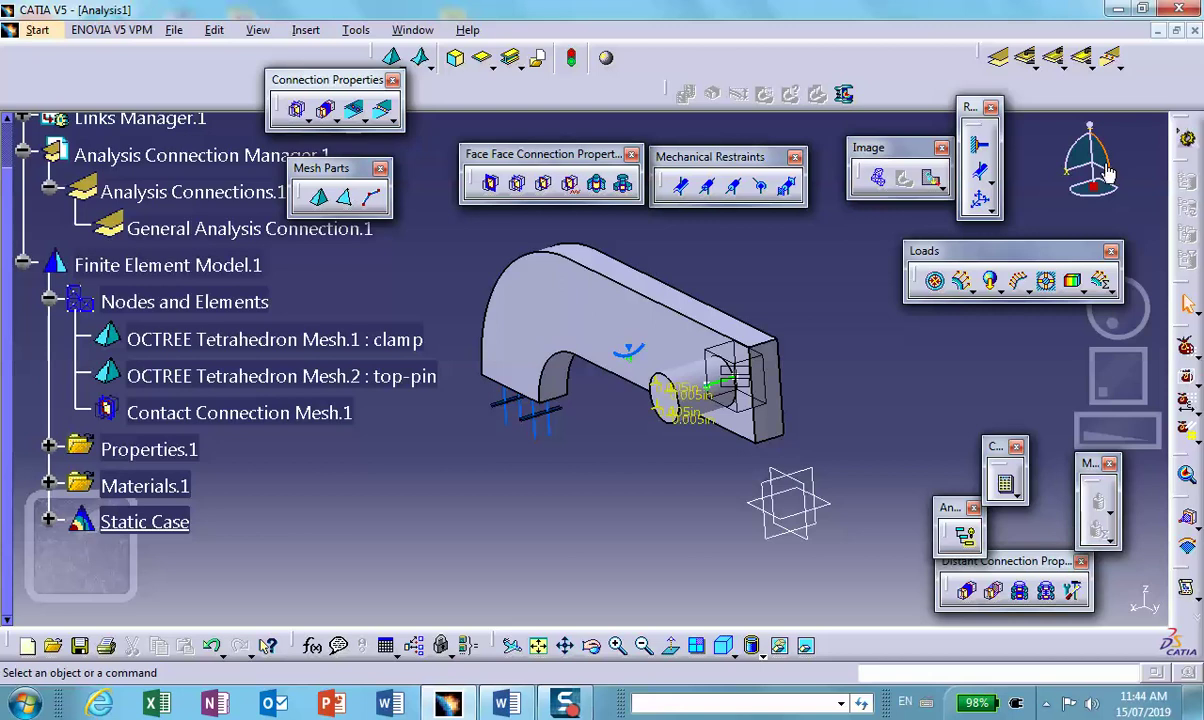
Step: Display the deformed mesh result and play its deformation animation
click(877, 179)
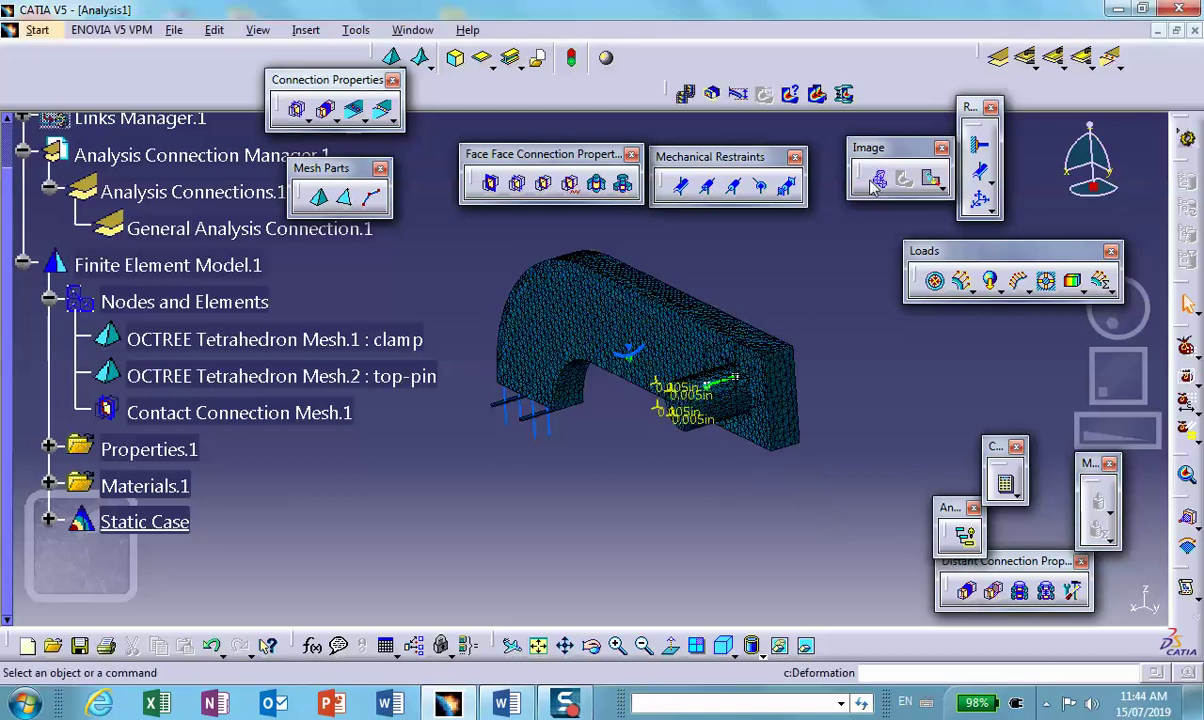
click(689, 103)
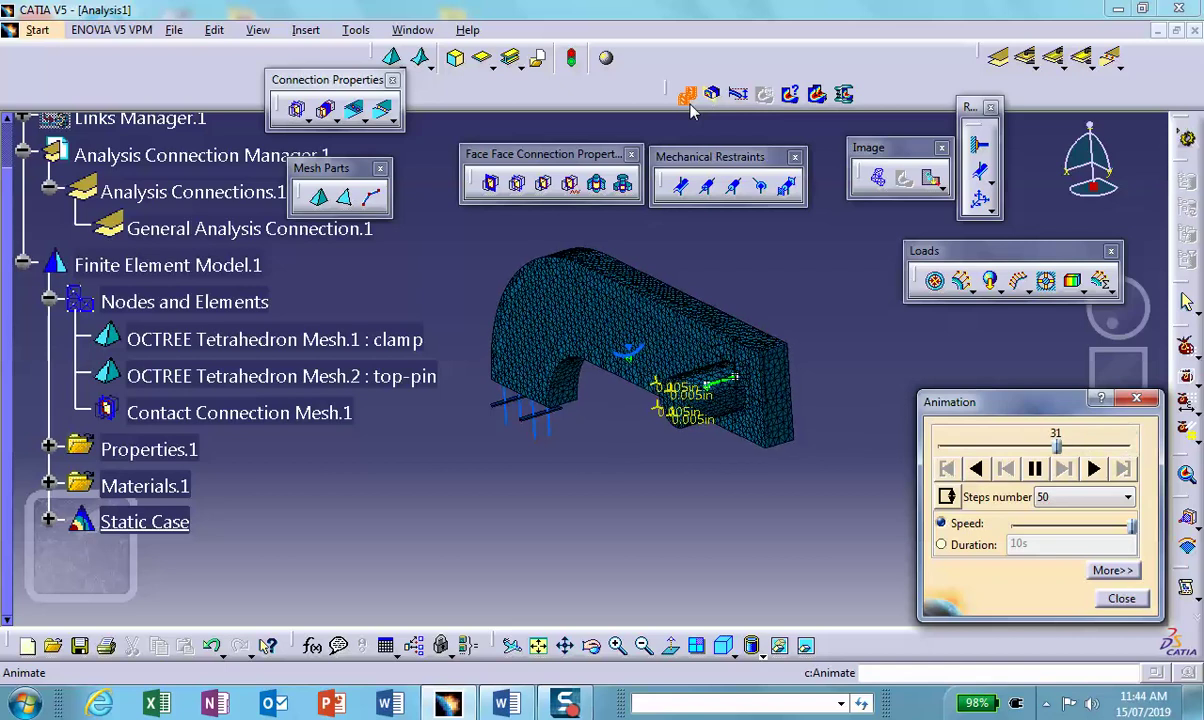
click(1121, 598)
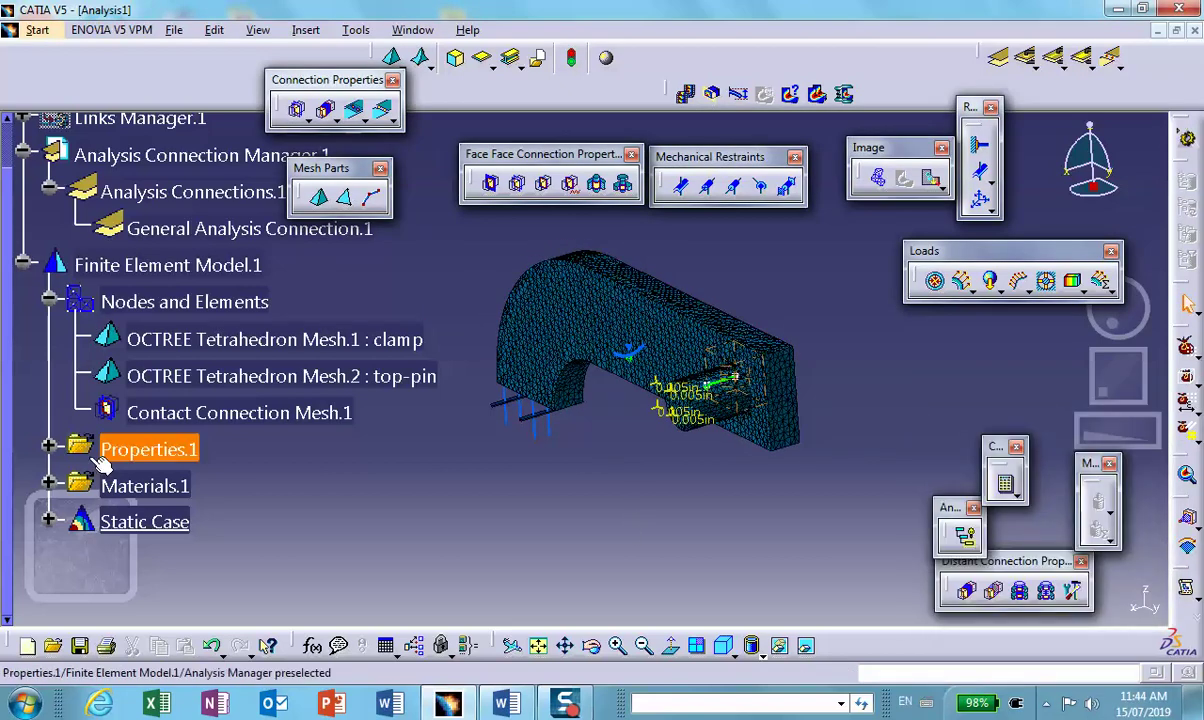
Step: Deactivate Deformed mesh.1 under the Static Case solution
scroll(106, 450, down, 2)
click(48, 316)
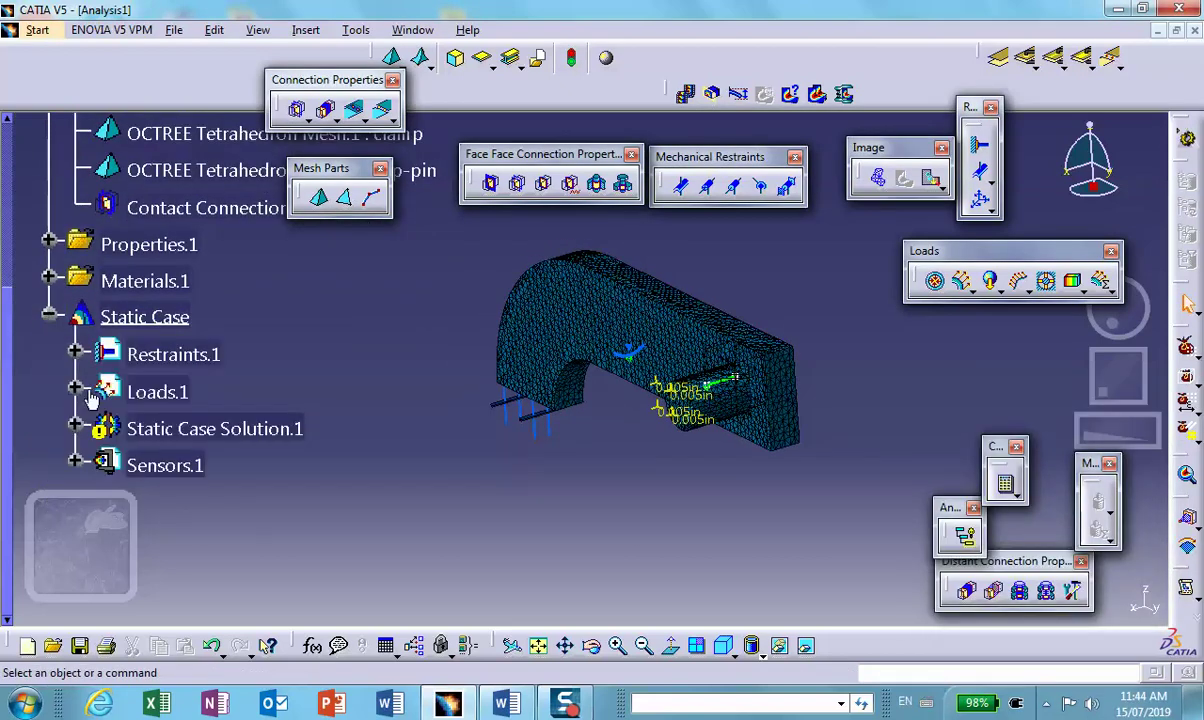
click(76, 427)
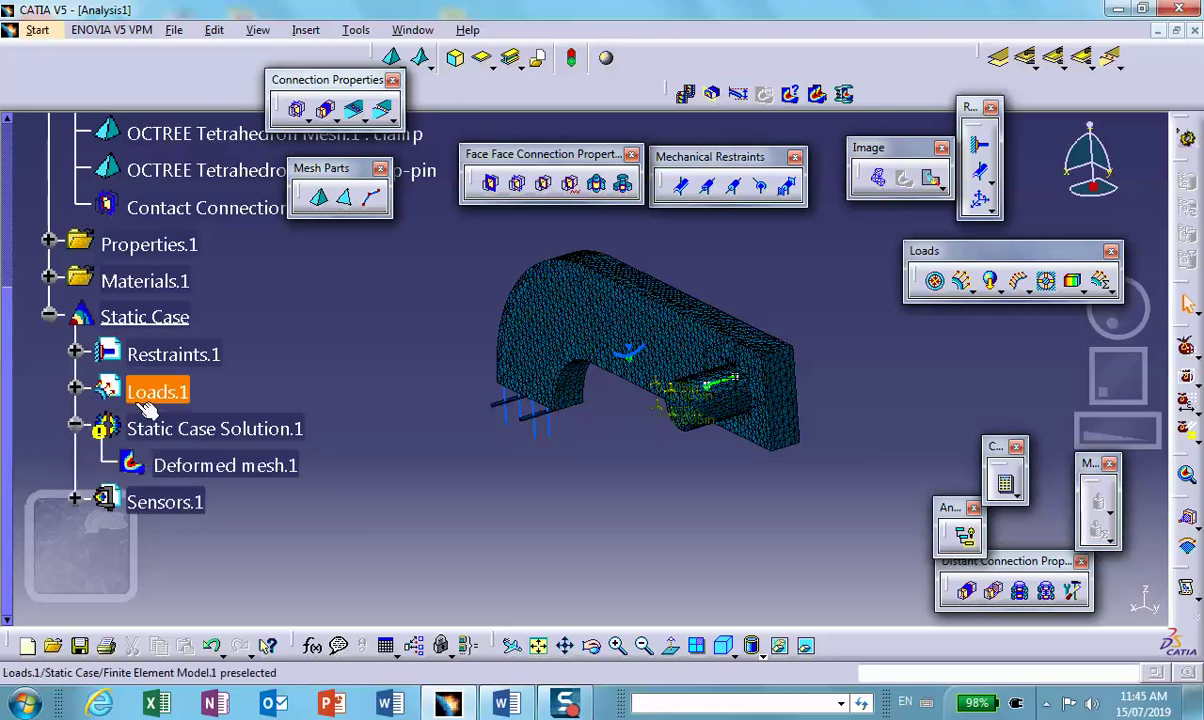
scroll(188, 384, down, 2)
right_click(268, 317)
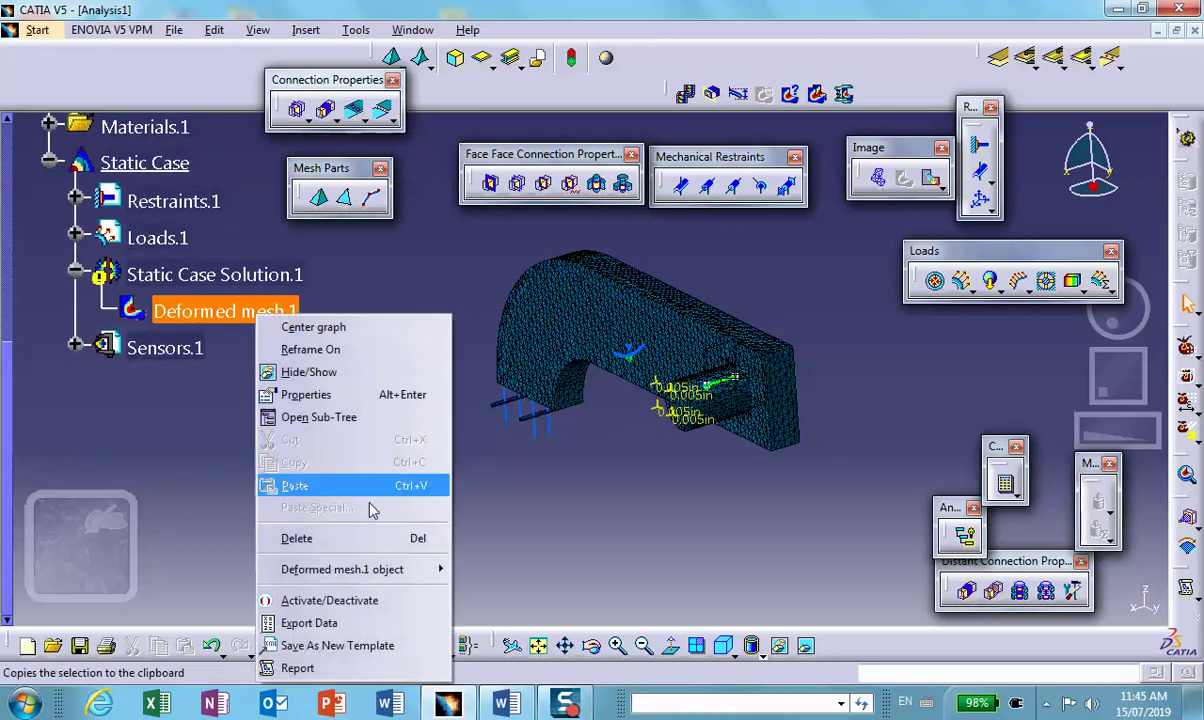
click(360, 608)
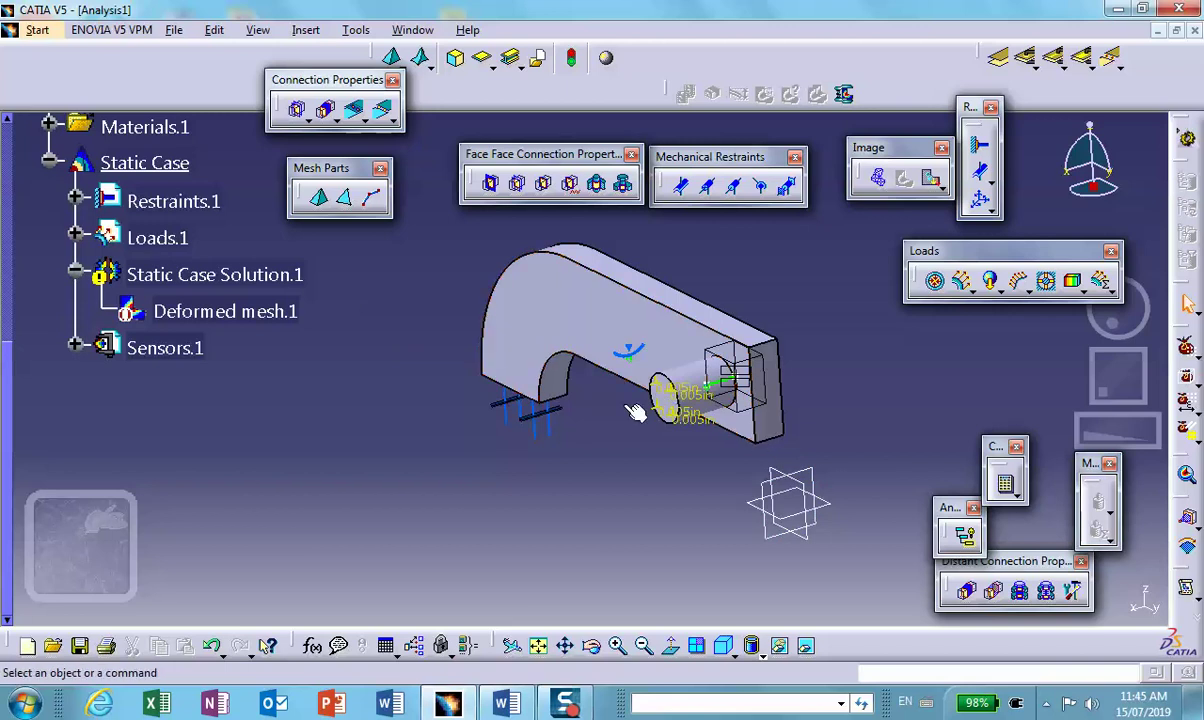
click(980, 200)
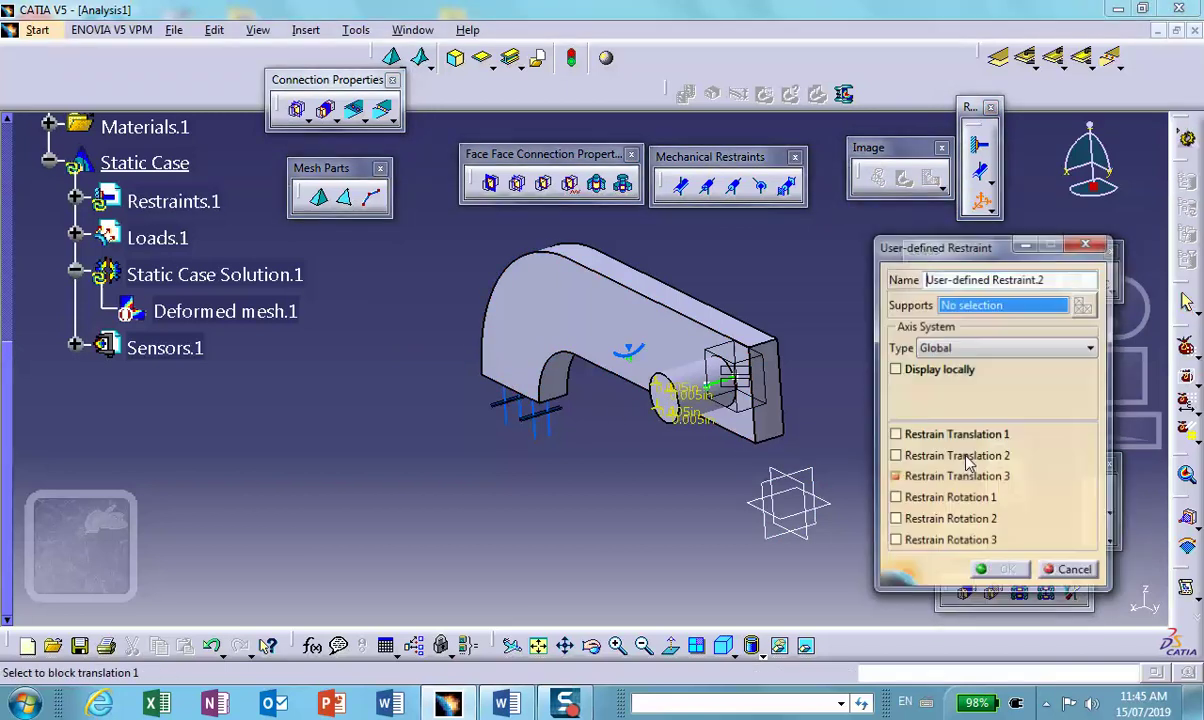
Step: Block translation 2 on the clamp's lower-corner vertex as User-defined Restraint.2
click(895, 457)
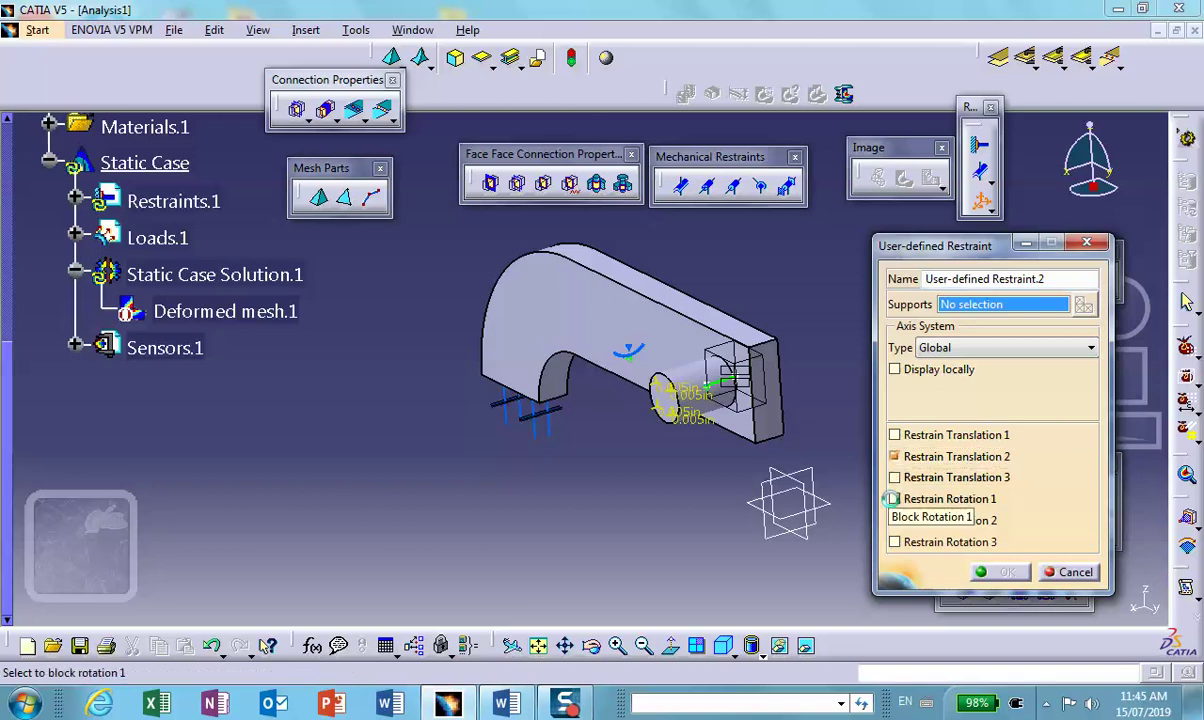
click(493, 382)
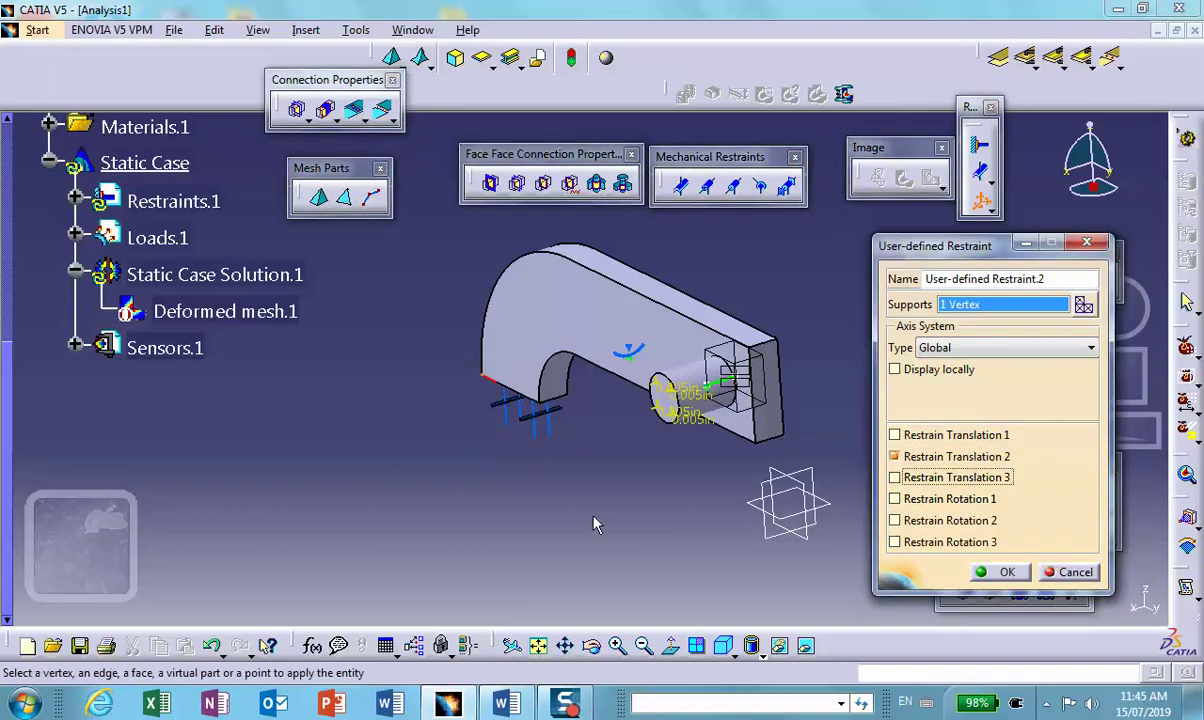
click(1000, 571)
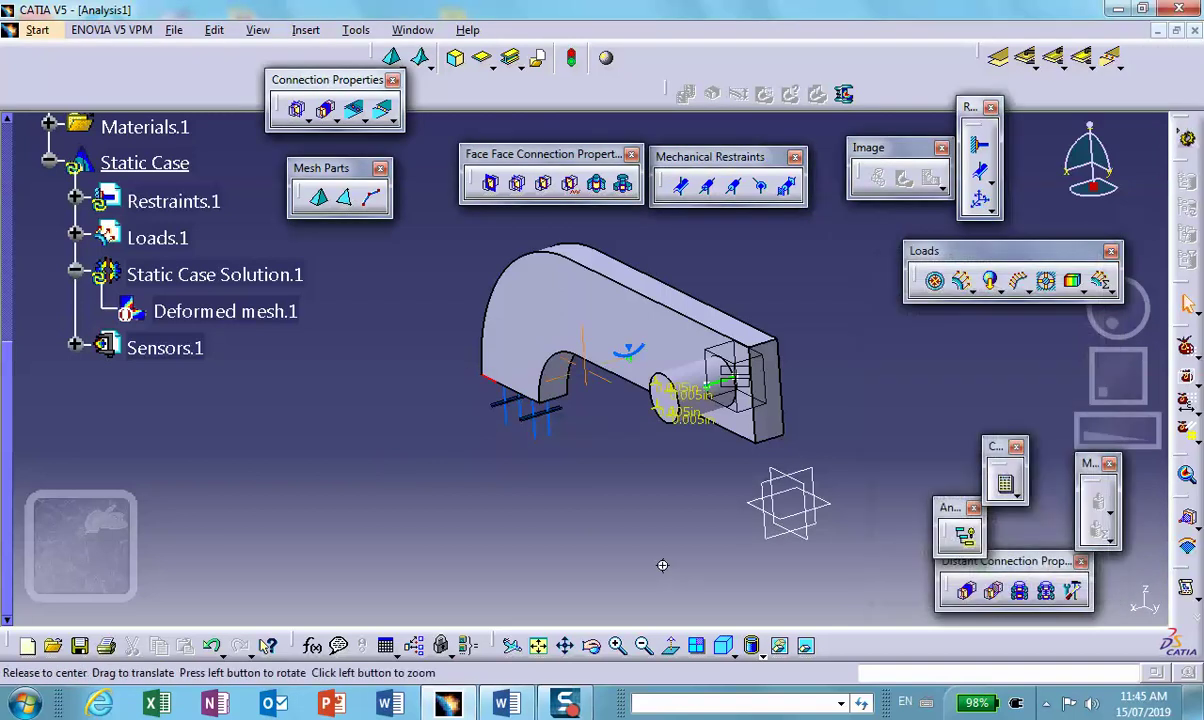
middle_drag(620, 510, 218, 484)
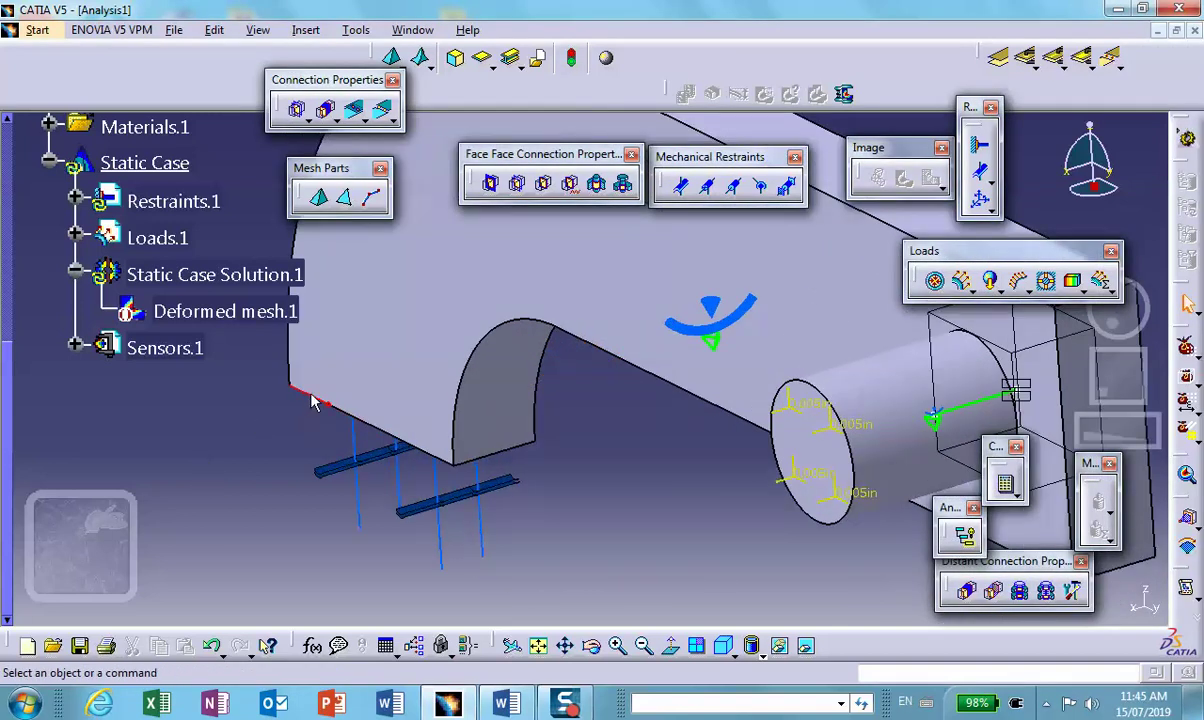
middle_drag(322, 403, 452, 457)
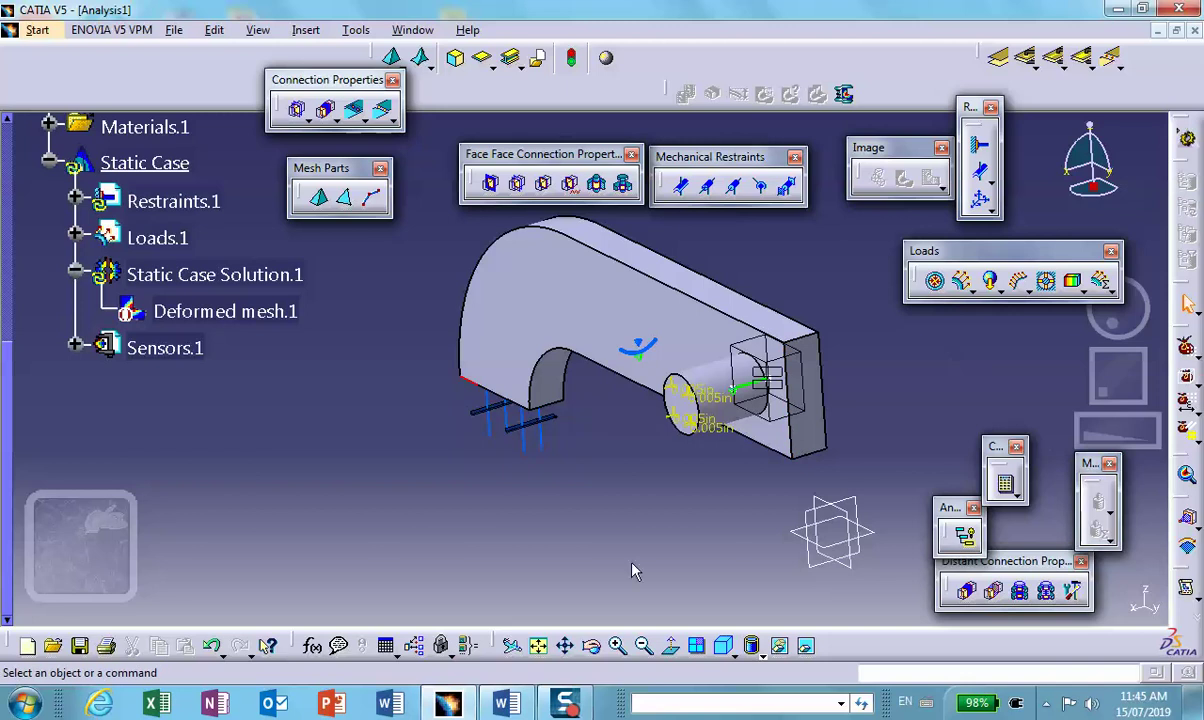
Step: Save Analysis1.CATAnalysis into the C-Clamp_Assembly folder through Save Management
click(174, 30)
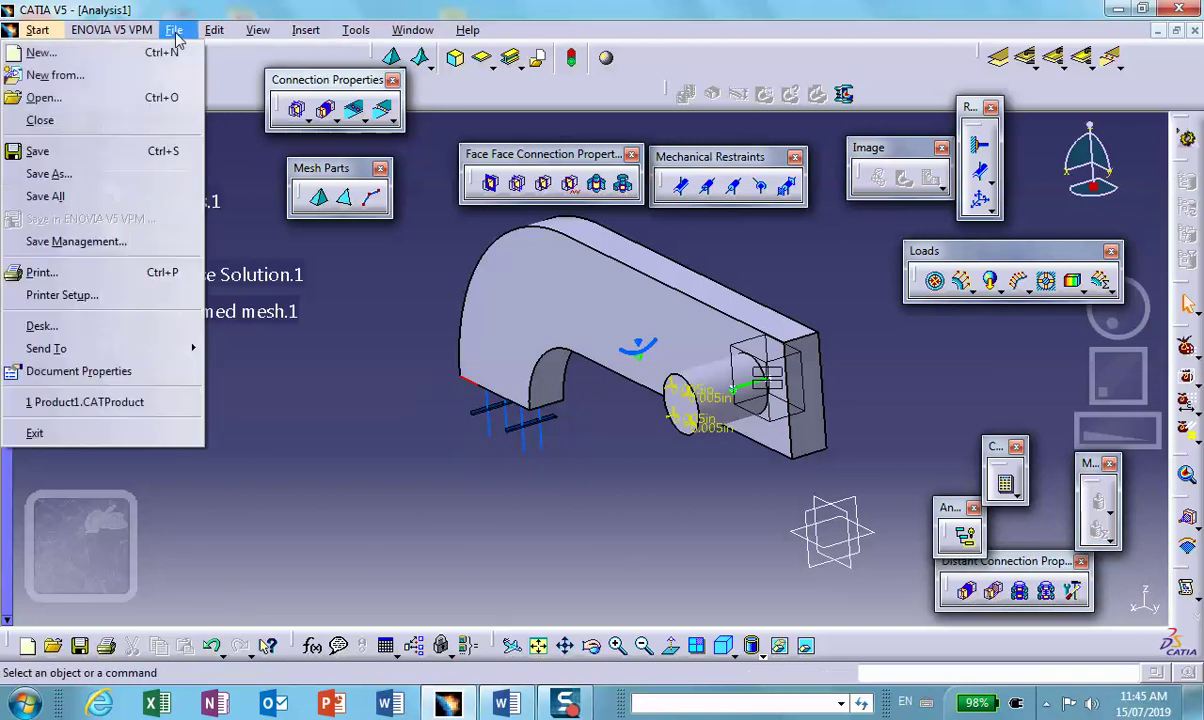
click(114, 239)
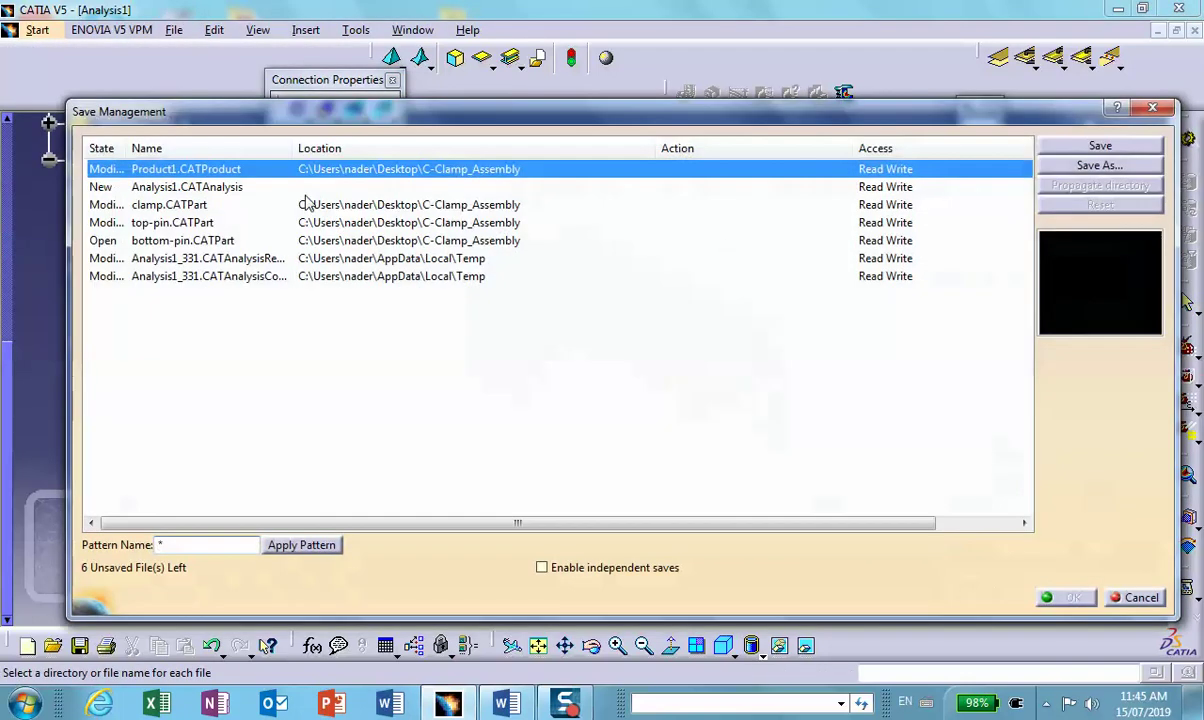
click(184, 189)
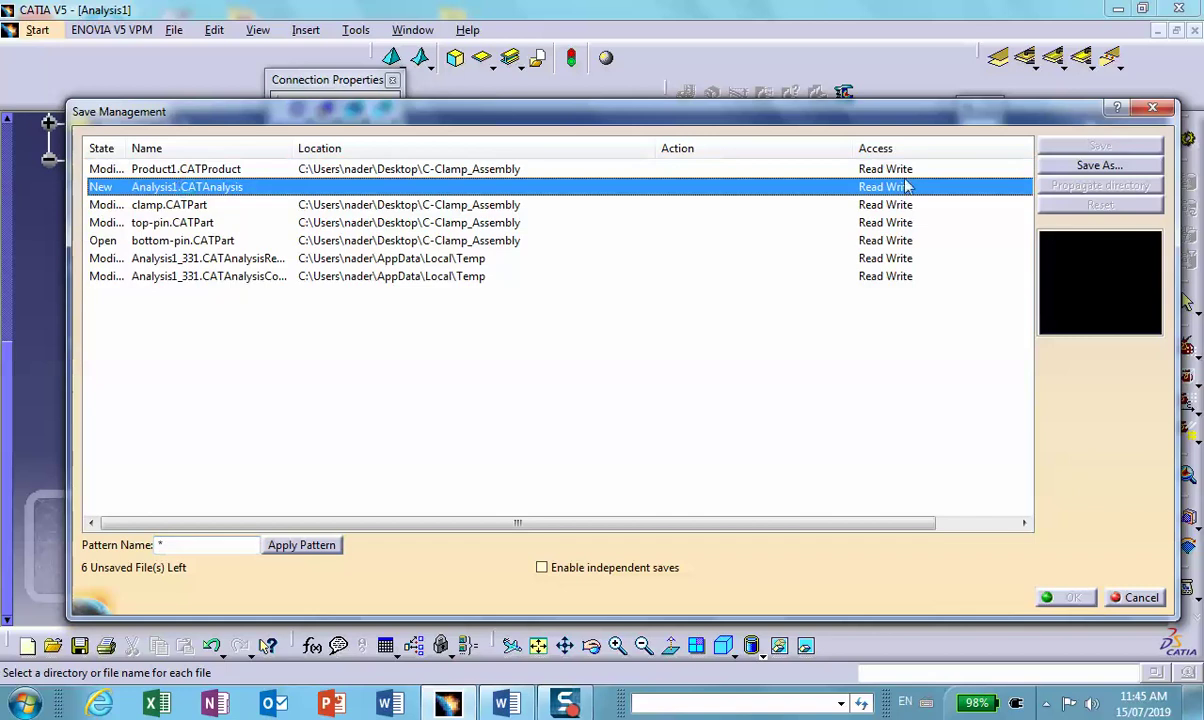
click(1105, 166)
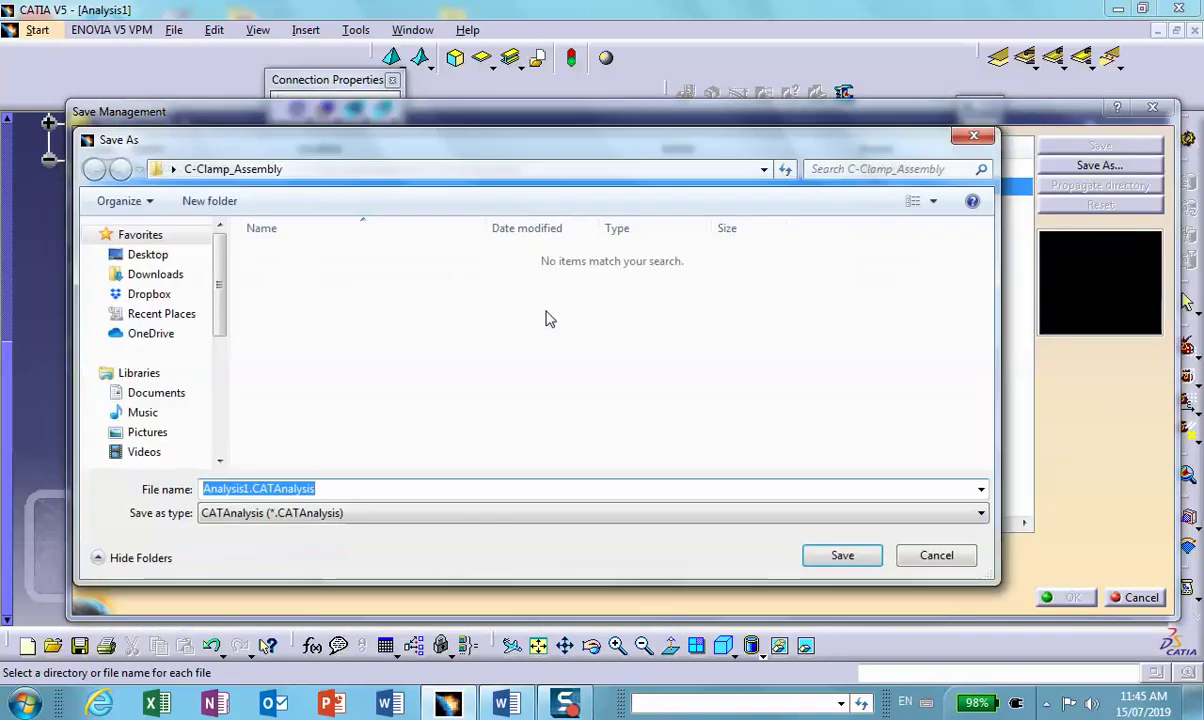
click(853, 563)
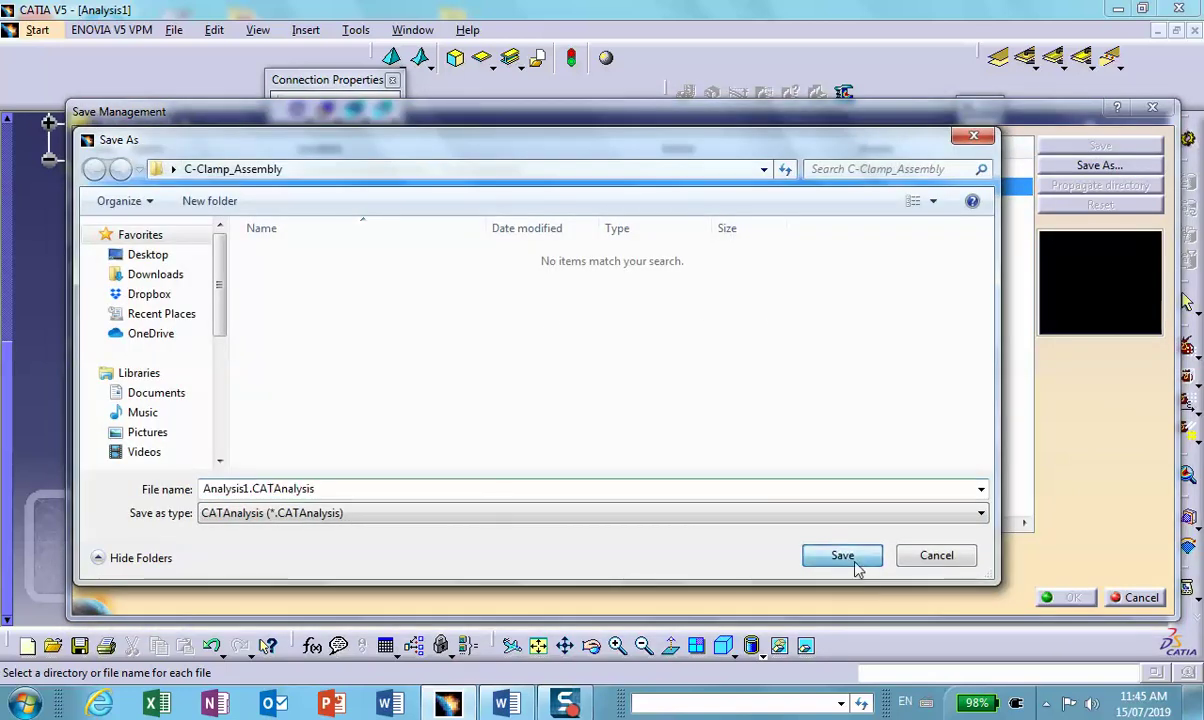
click(1074, 598)
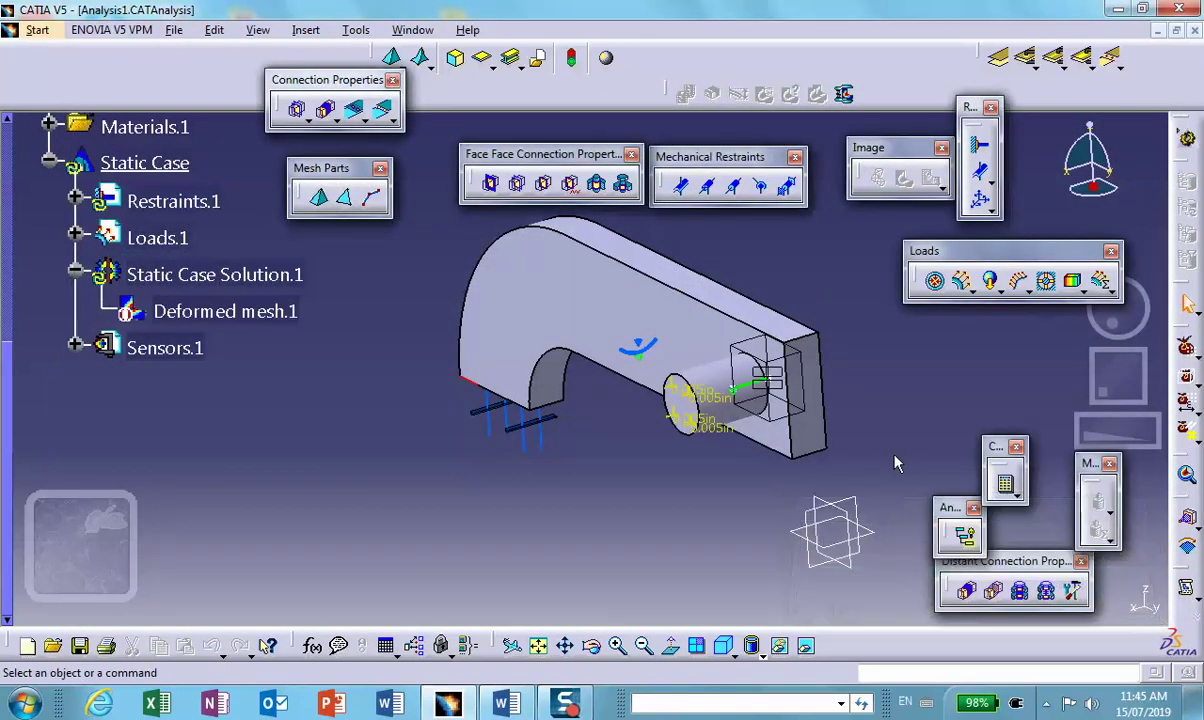
Step: Compute all cases of the static analysis, accepting the resource estimate
click(1008, 486)
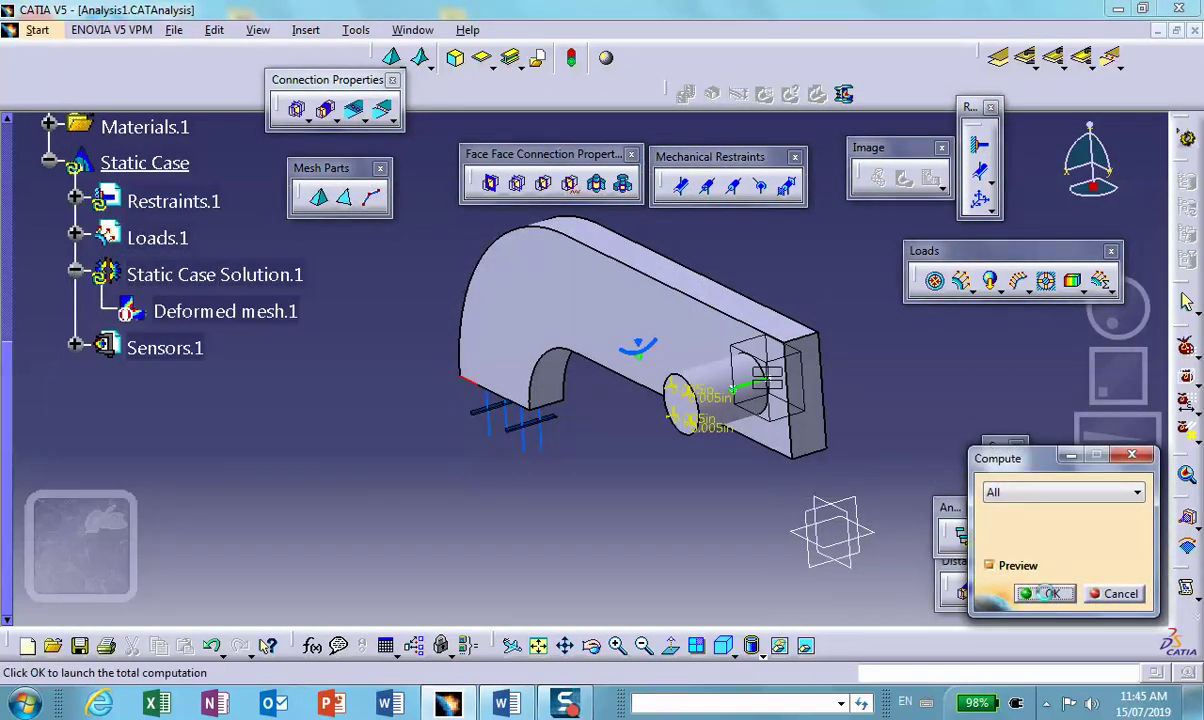
click(1045, 593)
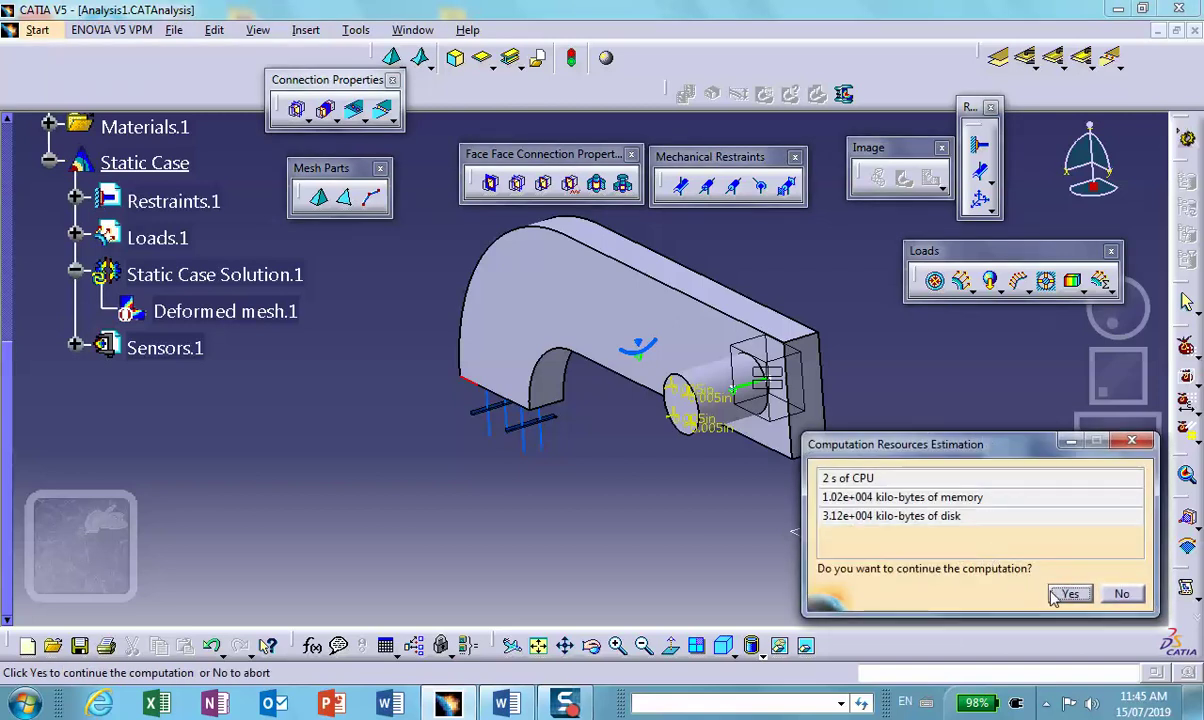
click(1068, 594)
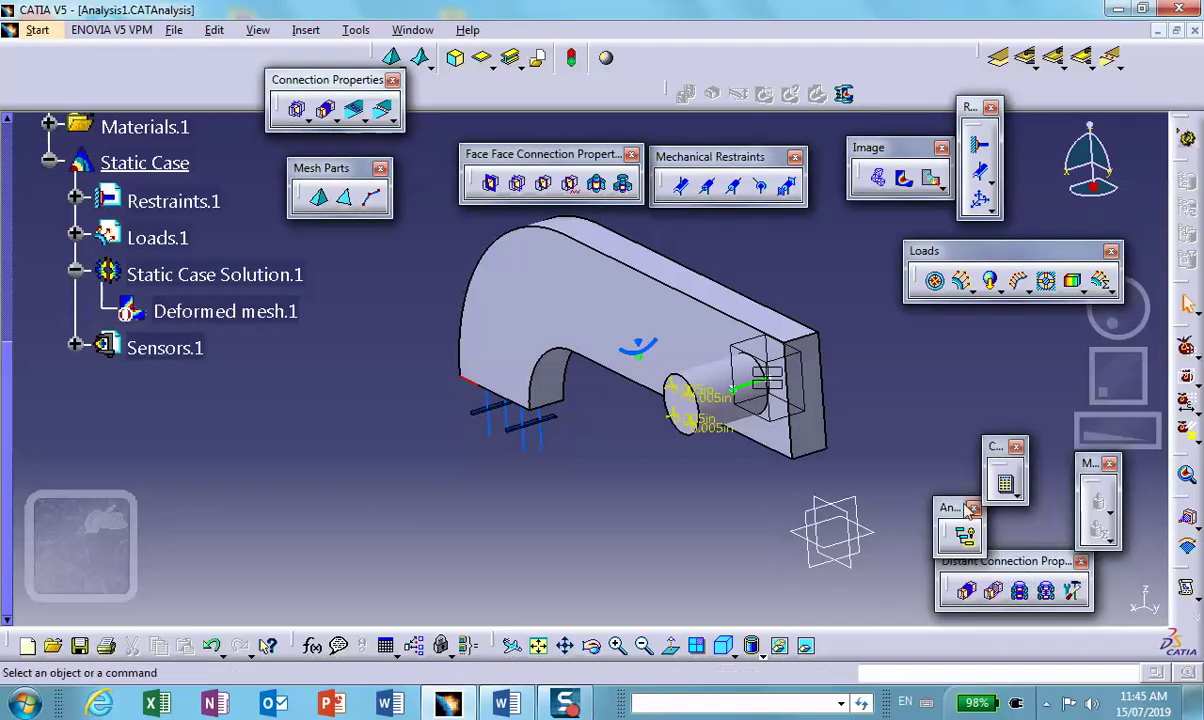
click(880, 180)
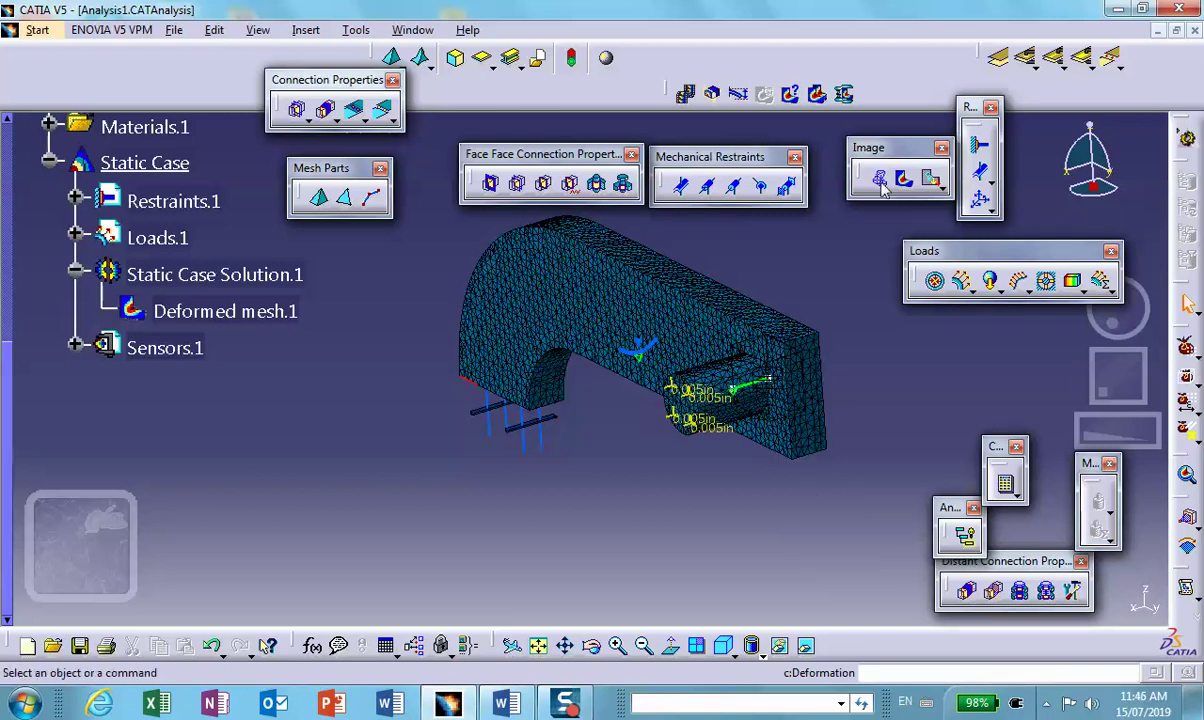
Step: Reset the deformation scale factor to its default amplification
click(738, 93)
click(1122, 549)
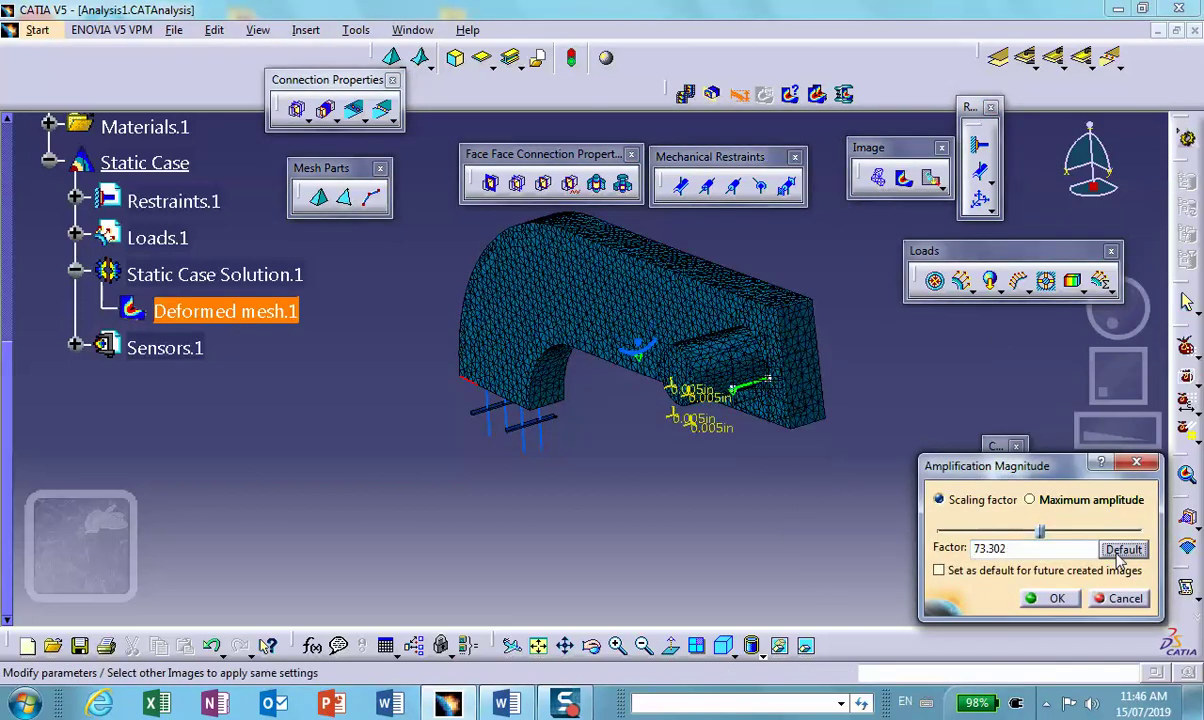
click(1050, 598)
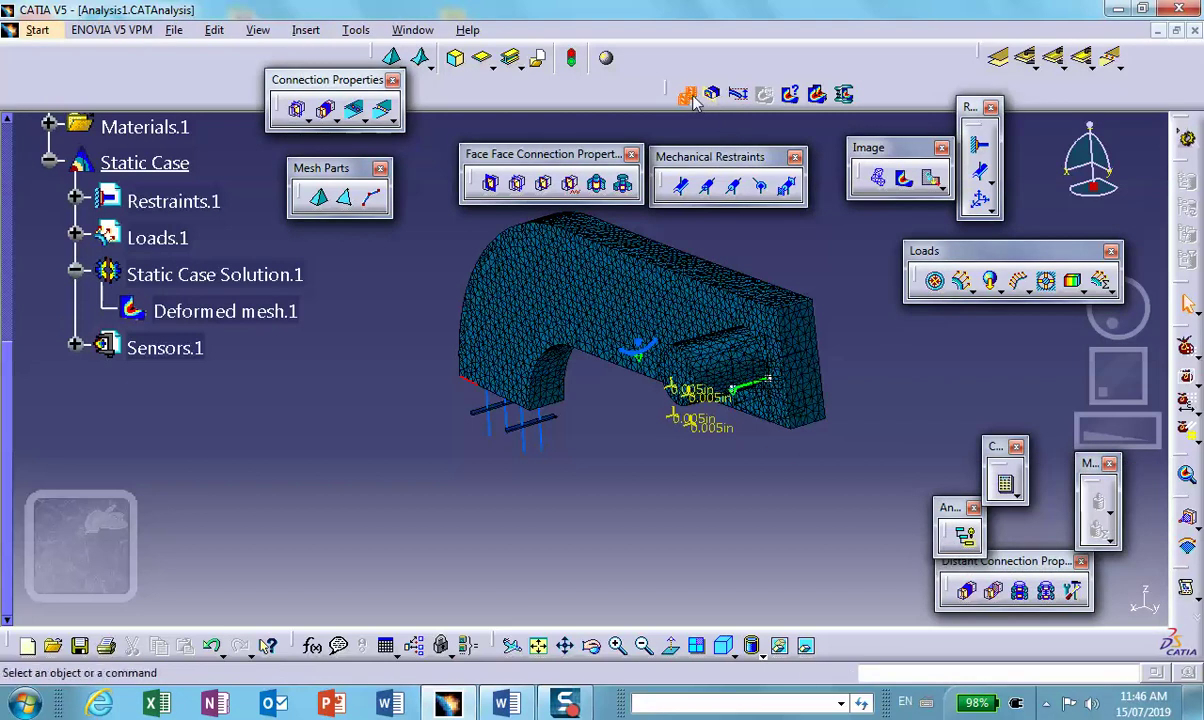
Step: Play the deformation animation, pause and rewind it to the first frame, then close it
click(686, 94)
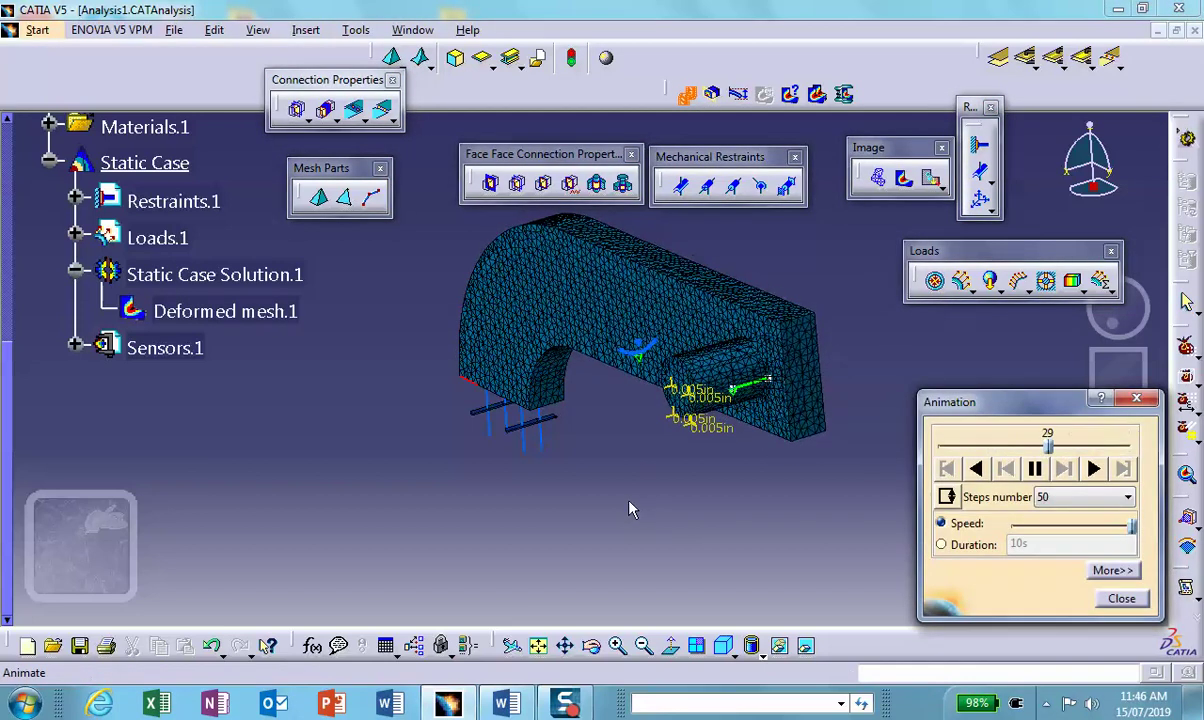
middle_drag(631, 508, 554, 545)
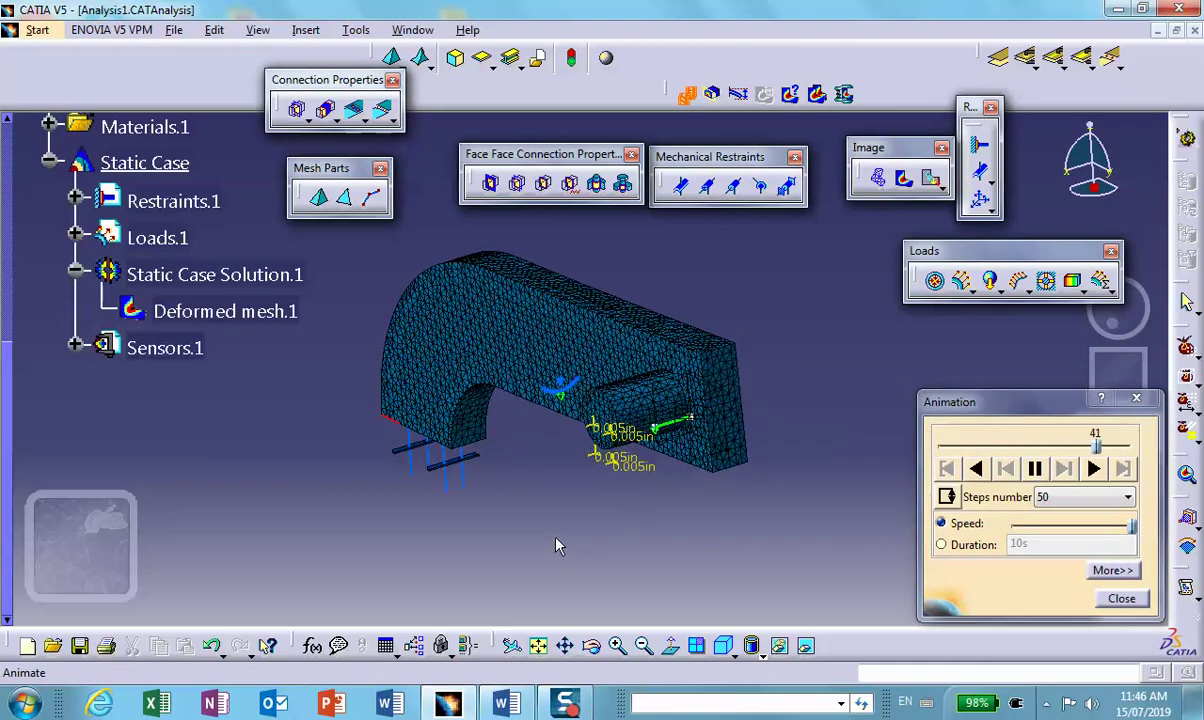
click(1040, 472)
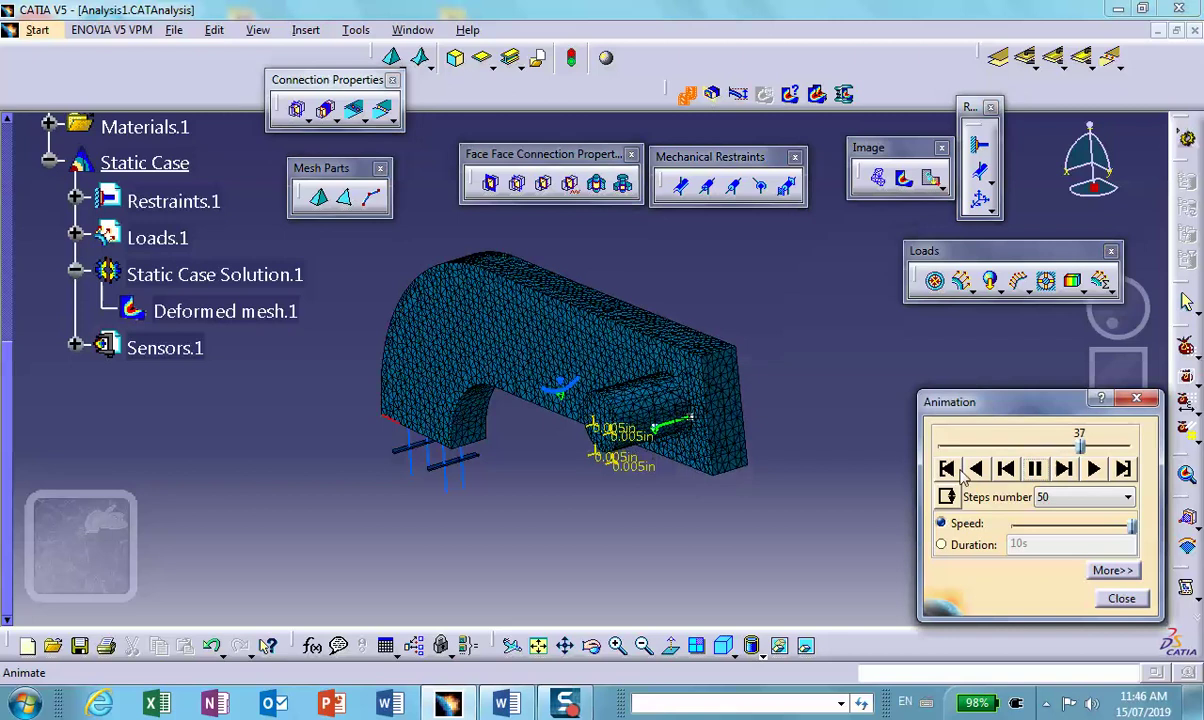
click(946, 470)
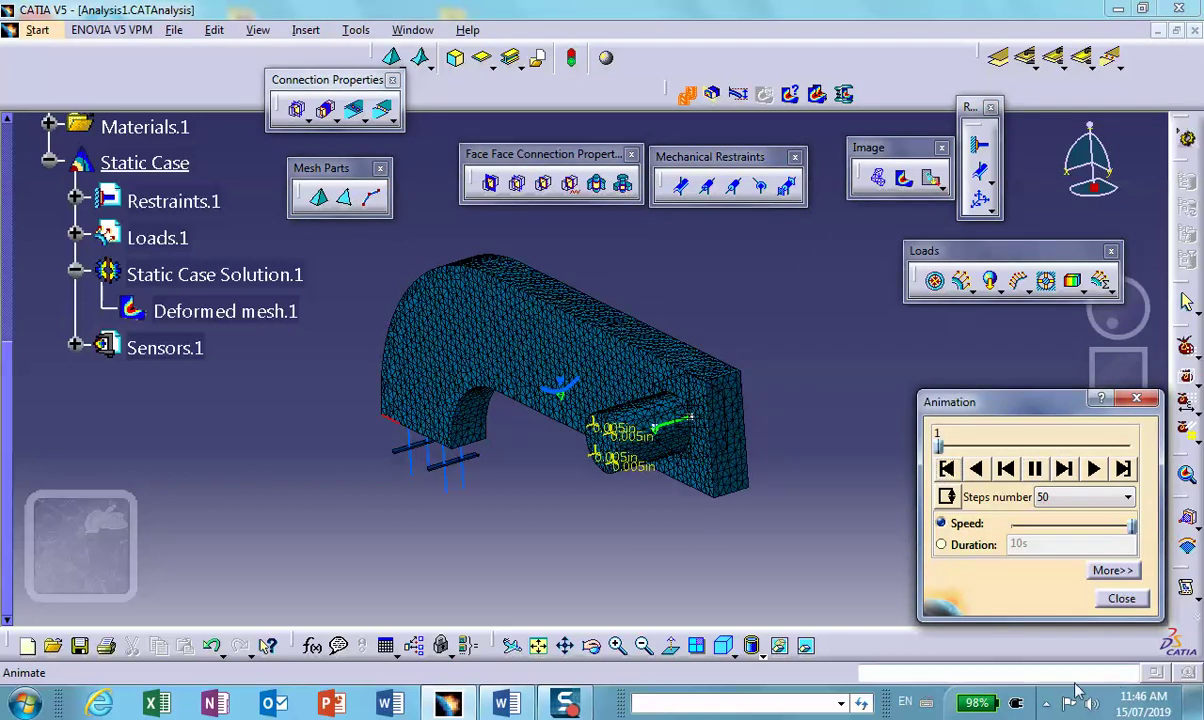
click(1121, 599)
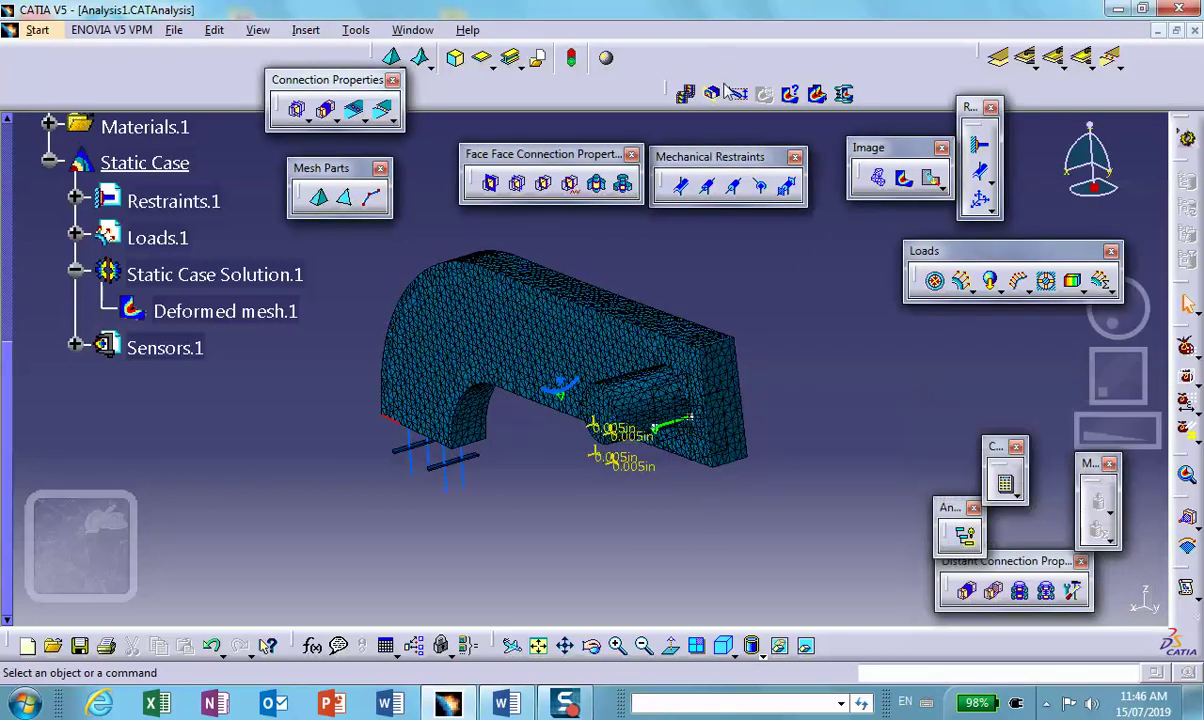
Step: Create the Von Mises stress plot in Shading with Material mode, exposing its full legend
click(884, 174)
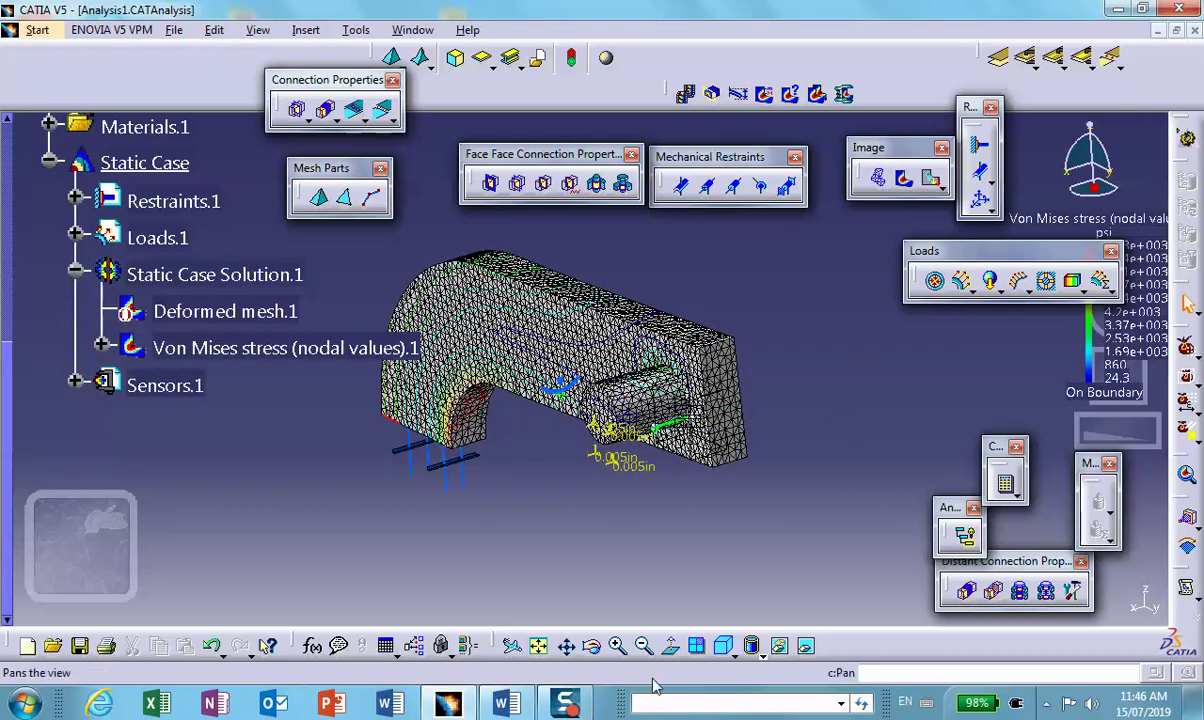
click(762, 652)
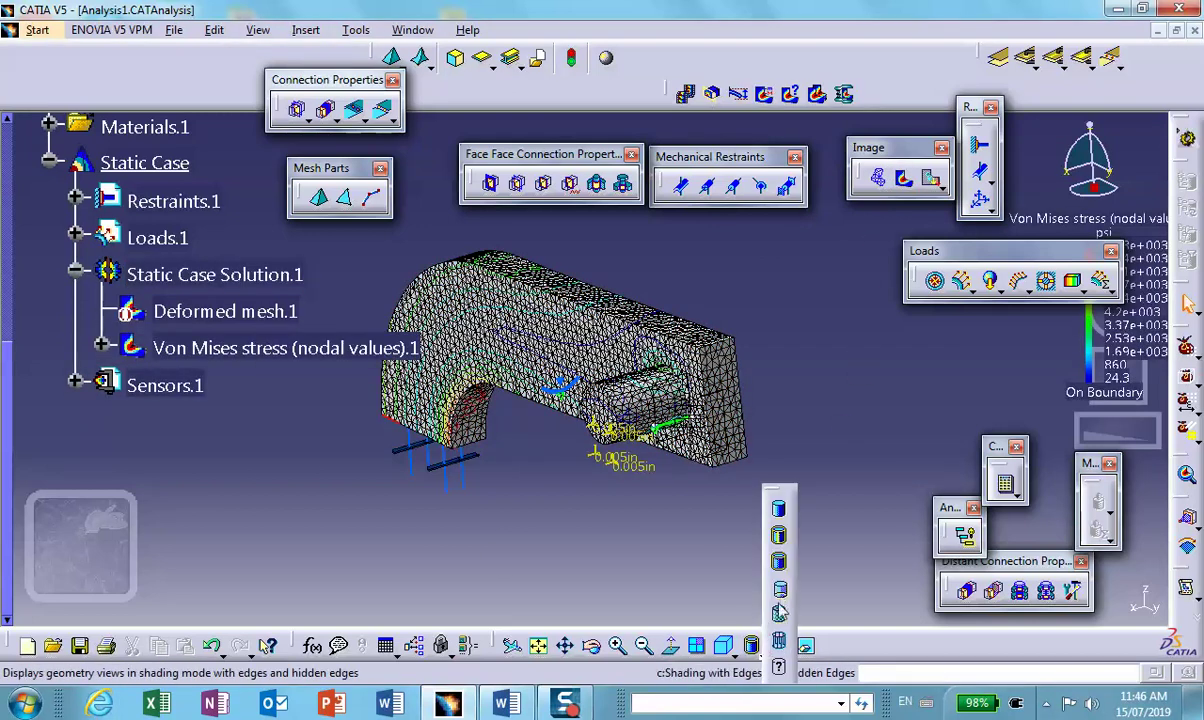
click(779, 612)
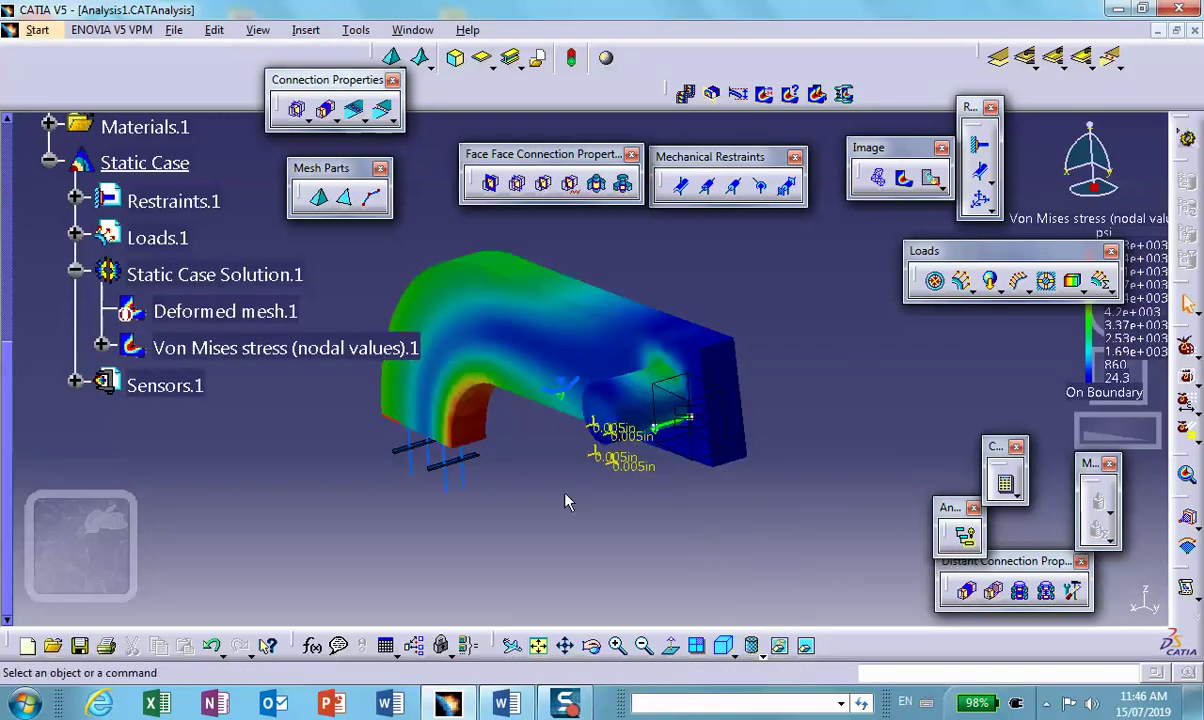
middle_drag(565, 502, 621, 473)
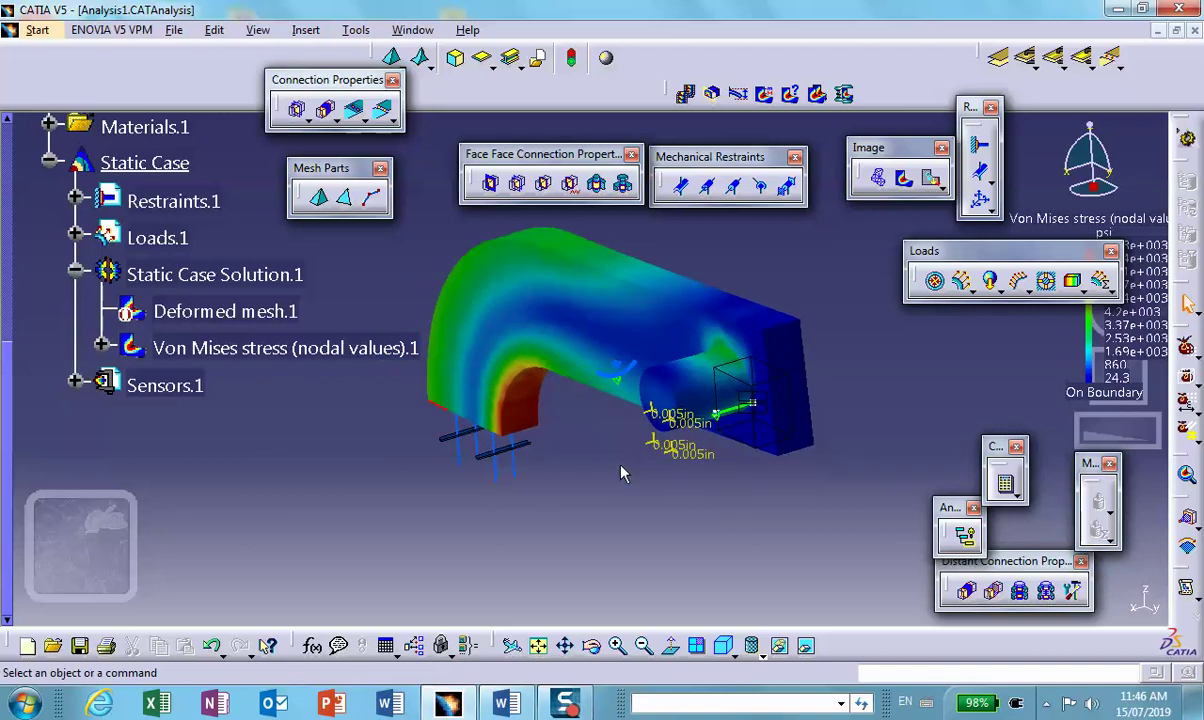
mouse_move(537, 484)
middle_down()
mouse_move(543, 355)
mouse_move(556, 341)
mouse_move(529, 460)
middle_up()
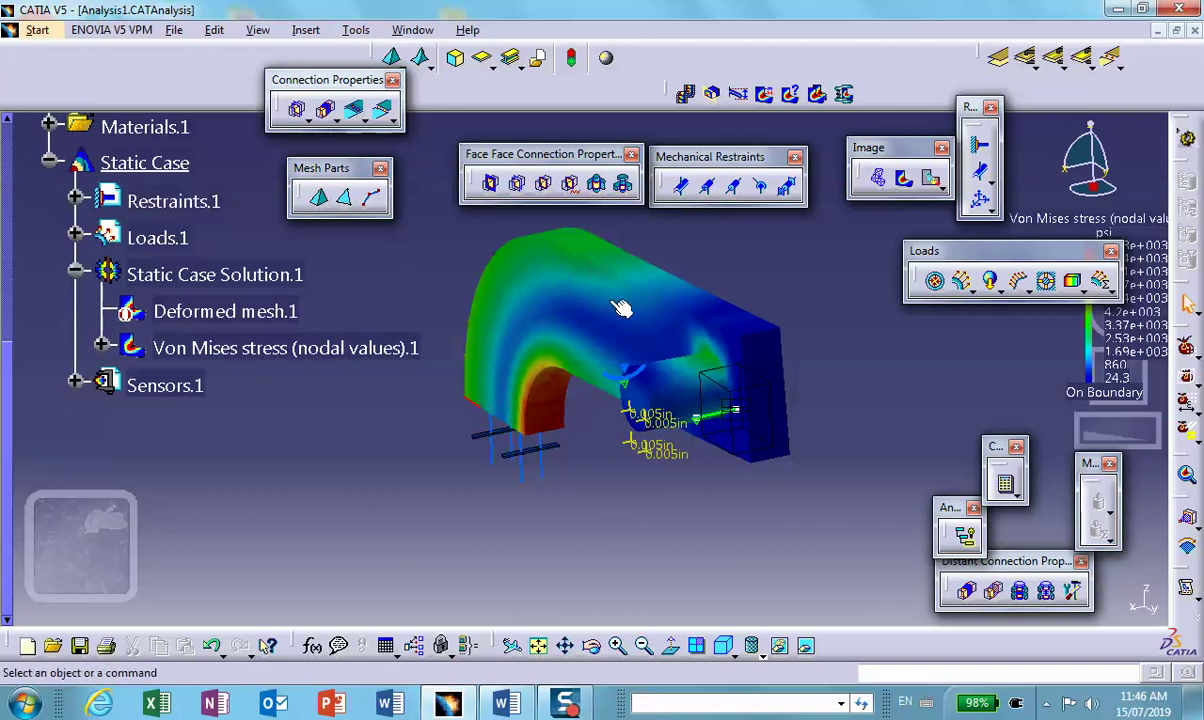
middle_drag(623, 312, 545, 360)
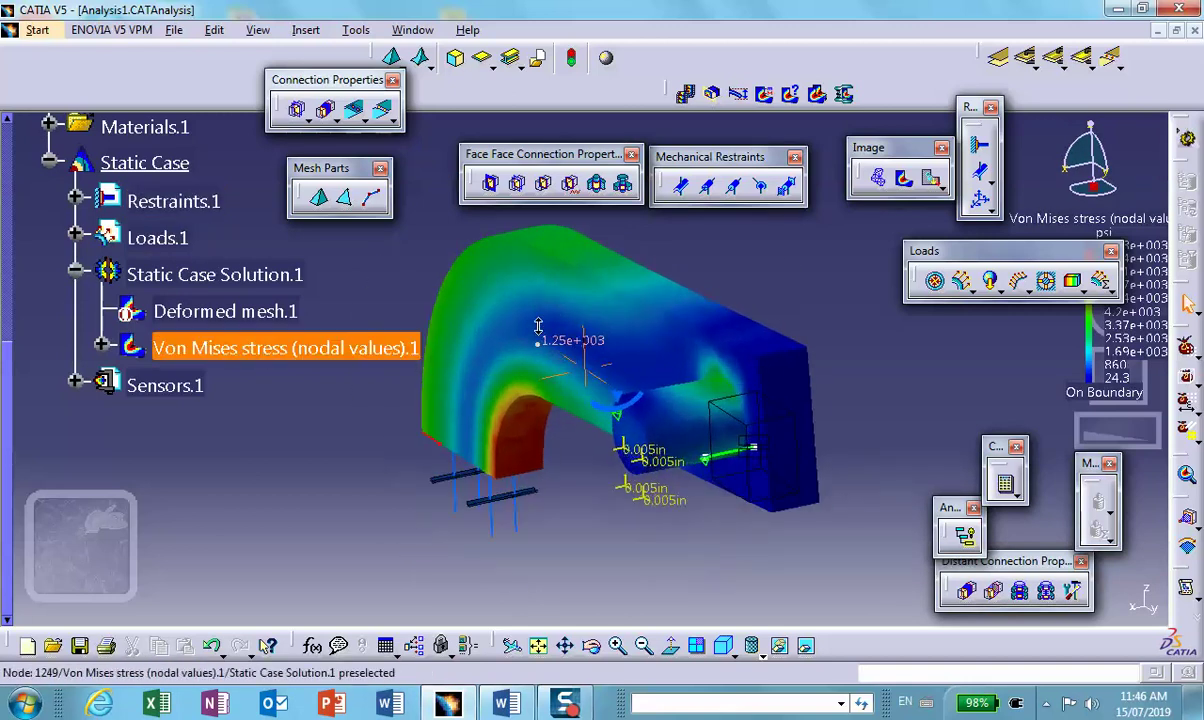
middle_drag(538, 326, 559, 336)
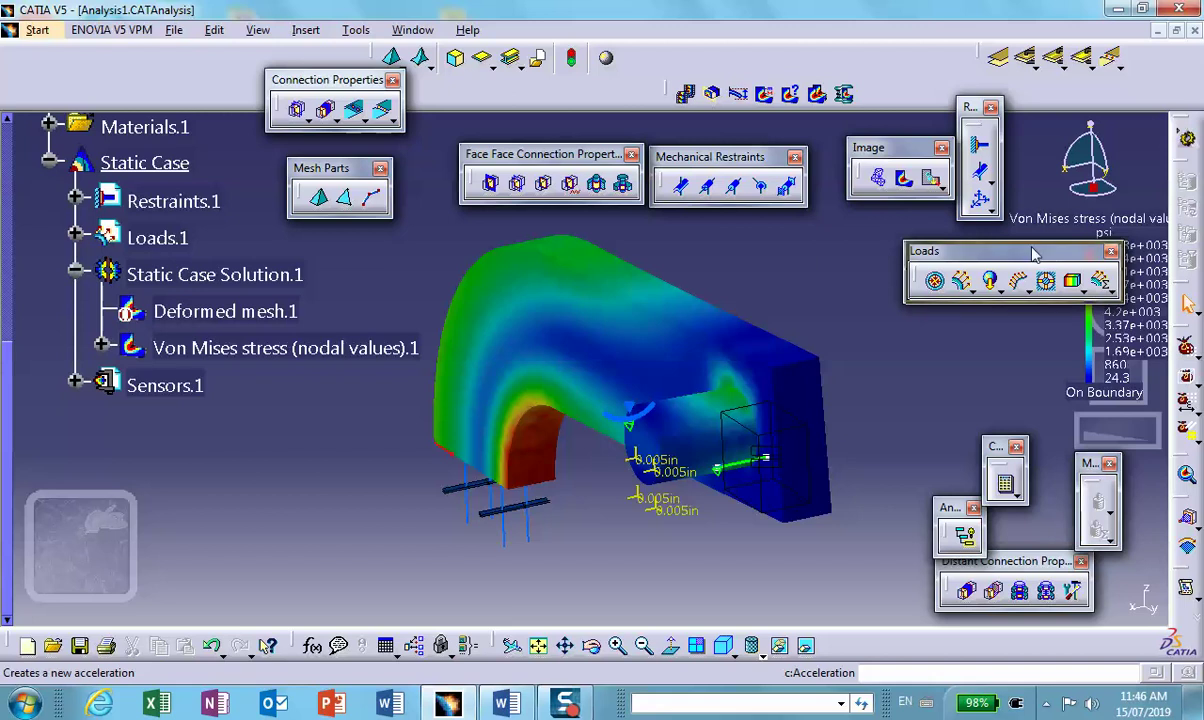
drag(1035, 254, 948, 231)
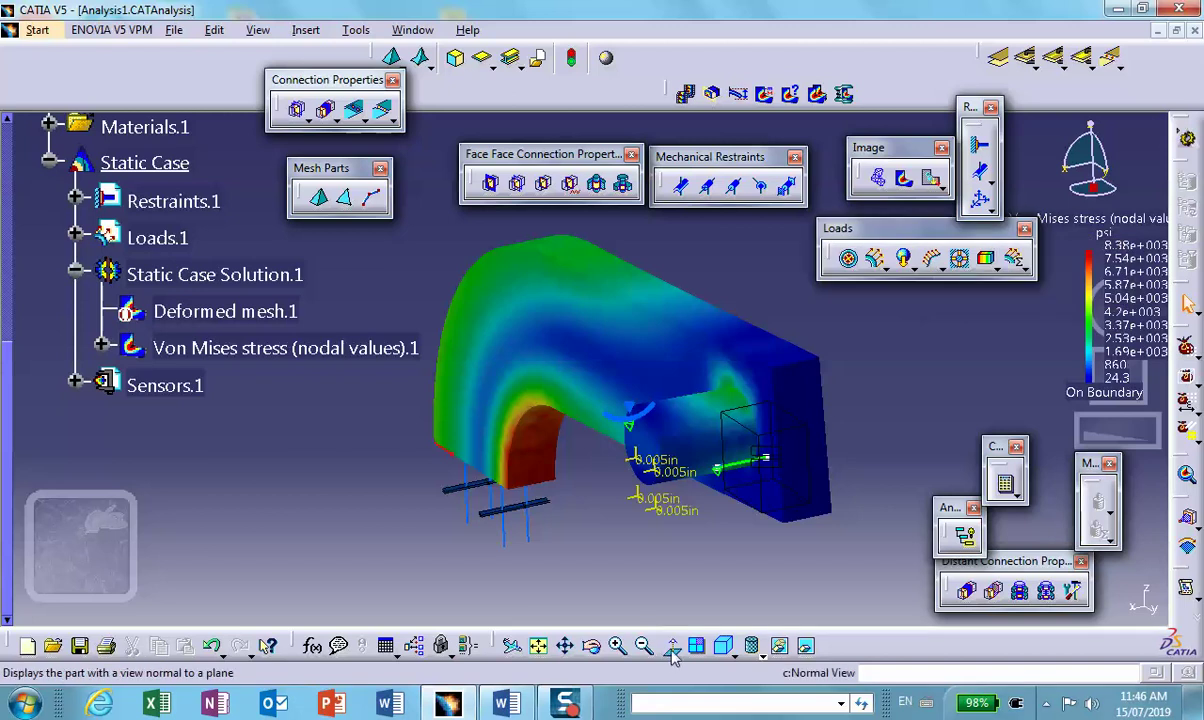
Step: Turn on mesh edges display through Customize View Parameters
click(765, 654)
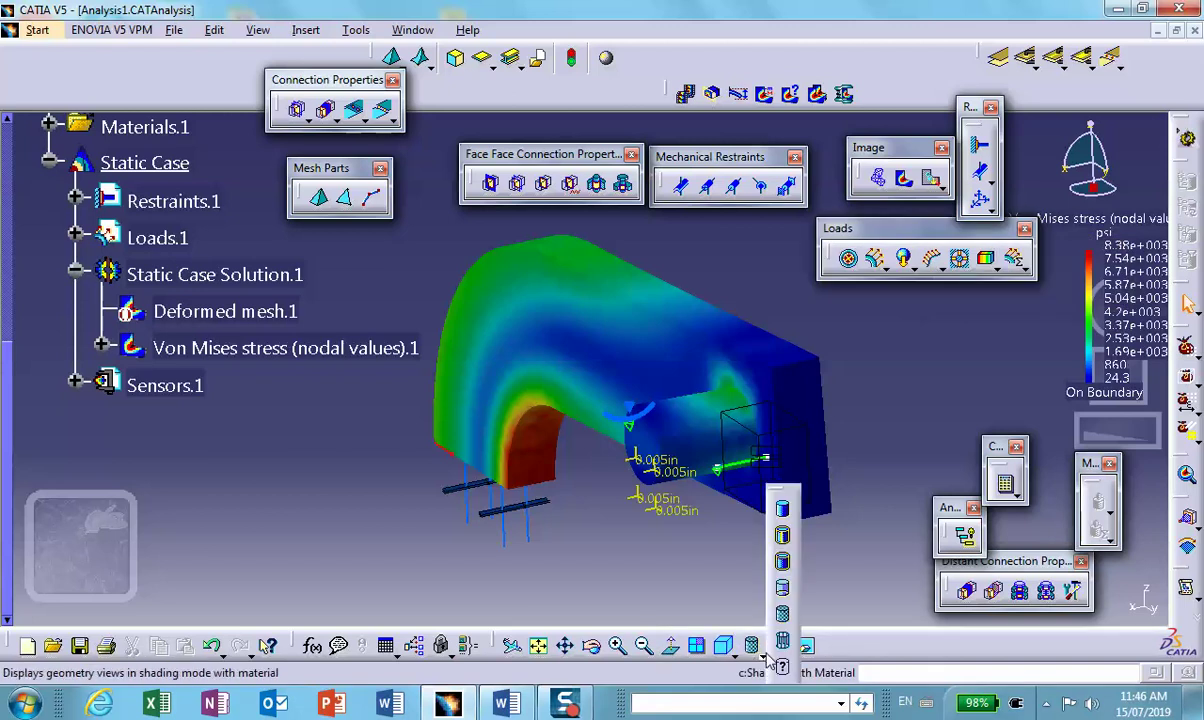
click(758, 652)
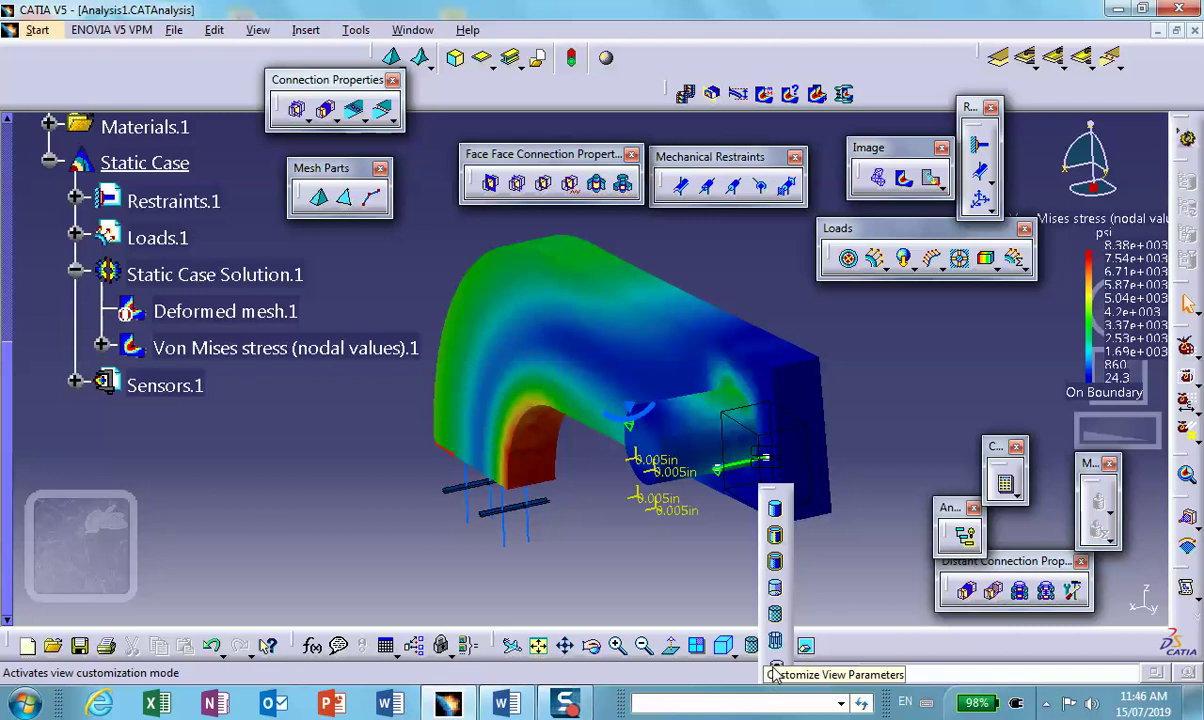
click(774, 670)
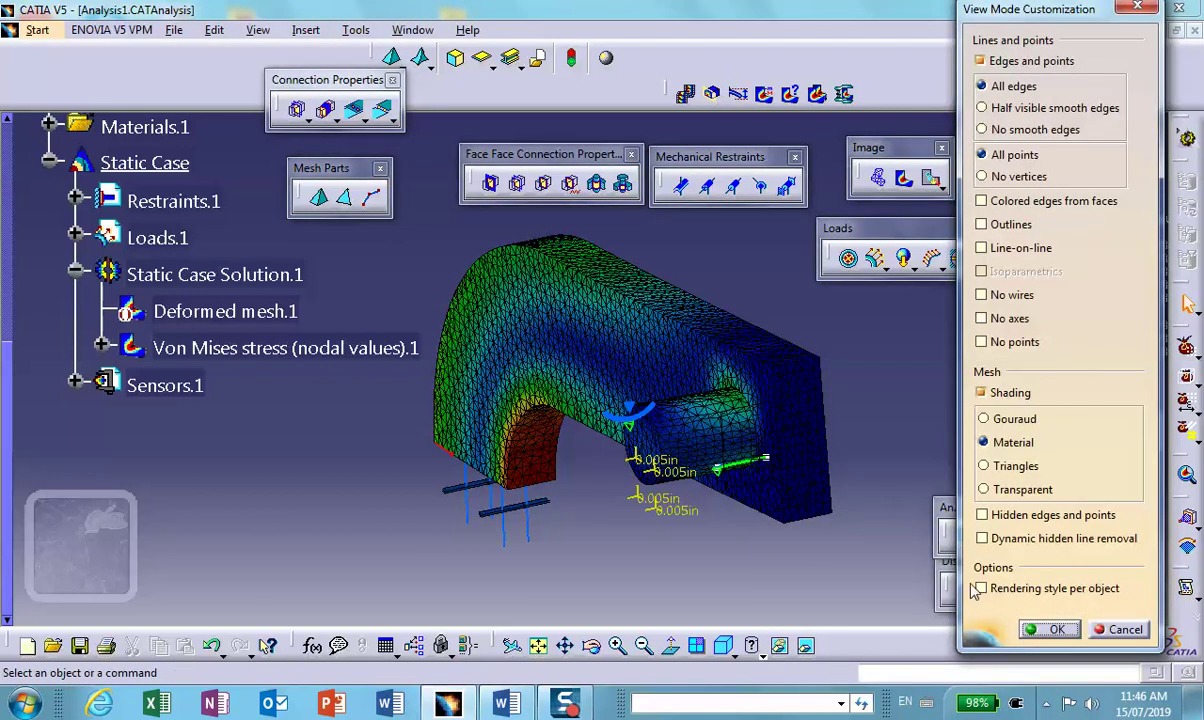
click(1049, 629)
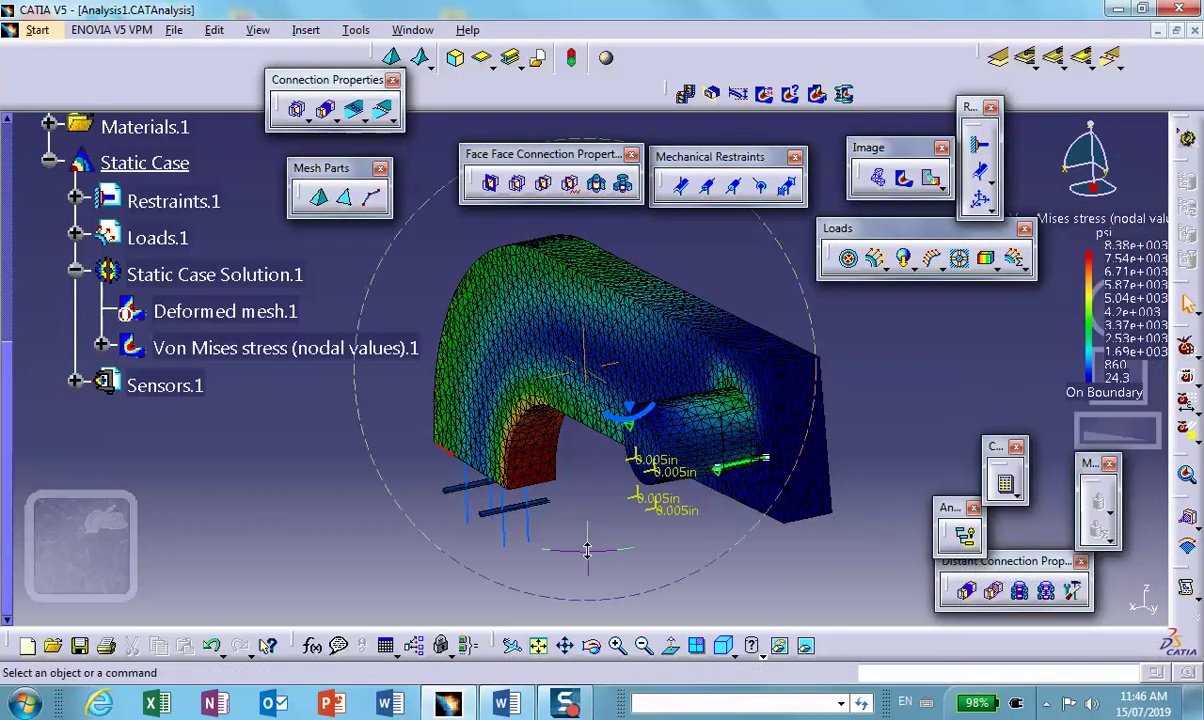
middle_drag(587, 549, 575, 522)
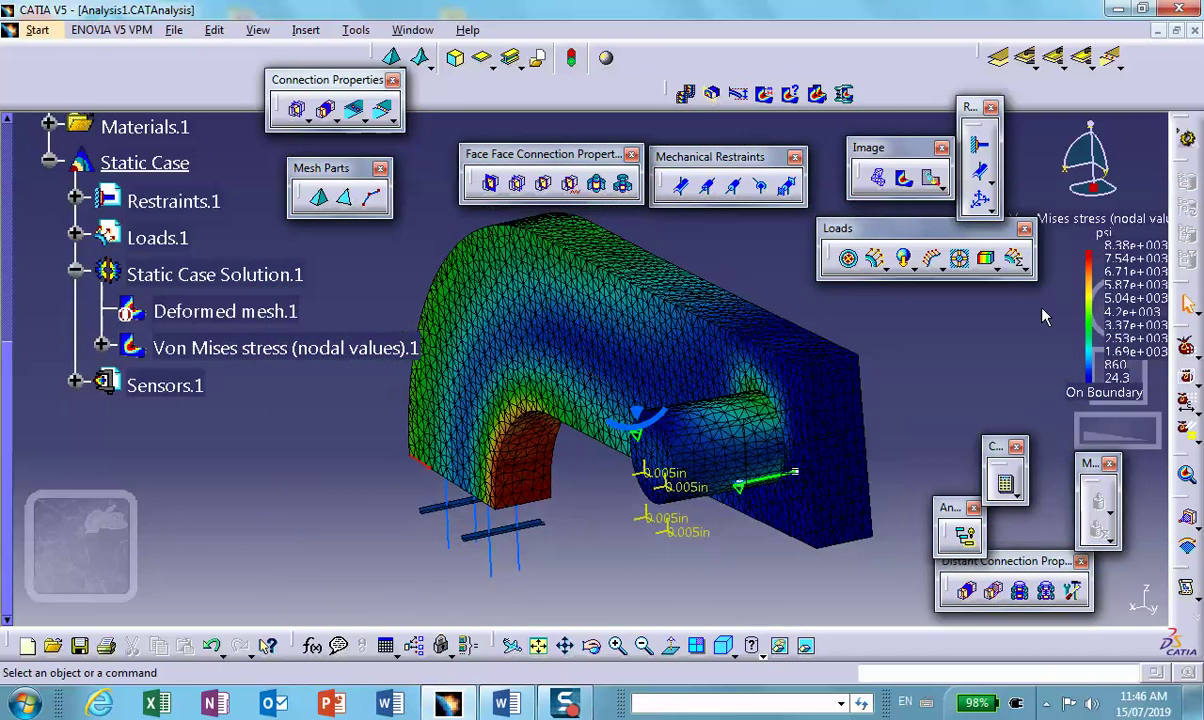
Step: Move the Von Mises stress colour legend beside the model
click(1099, 285)
drag(1099, 285, 918, 366)
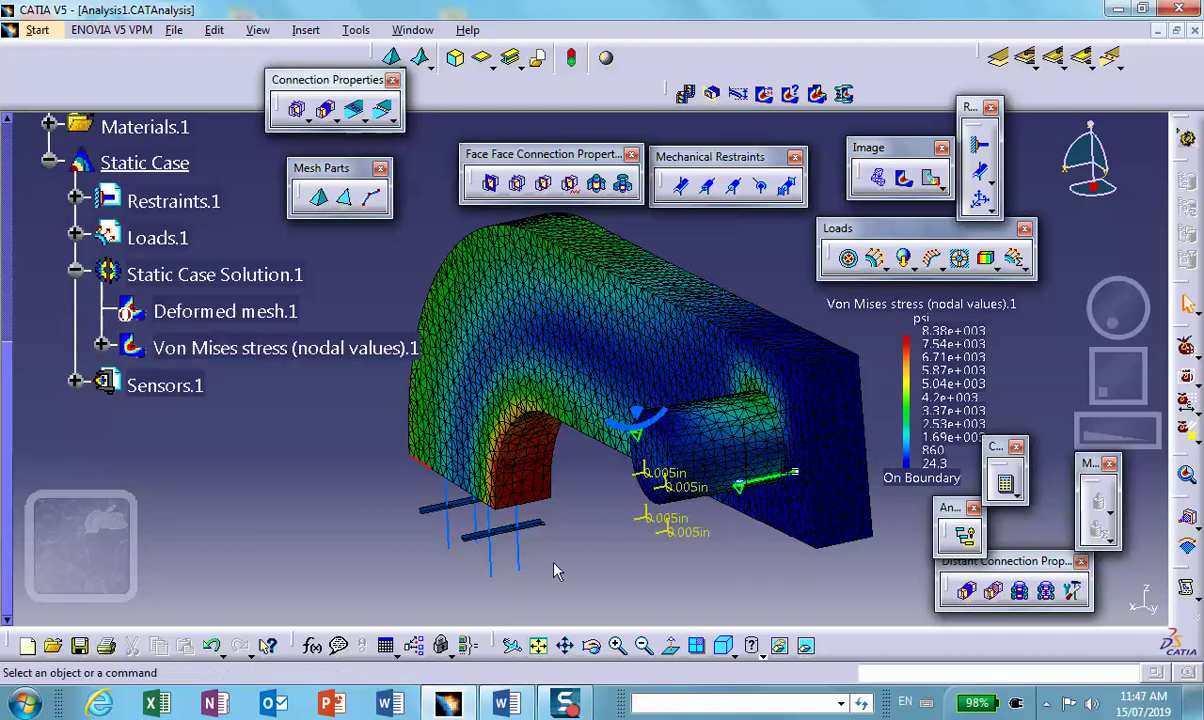
mouse_move(512, 490)
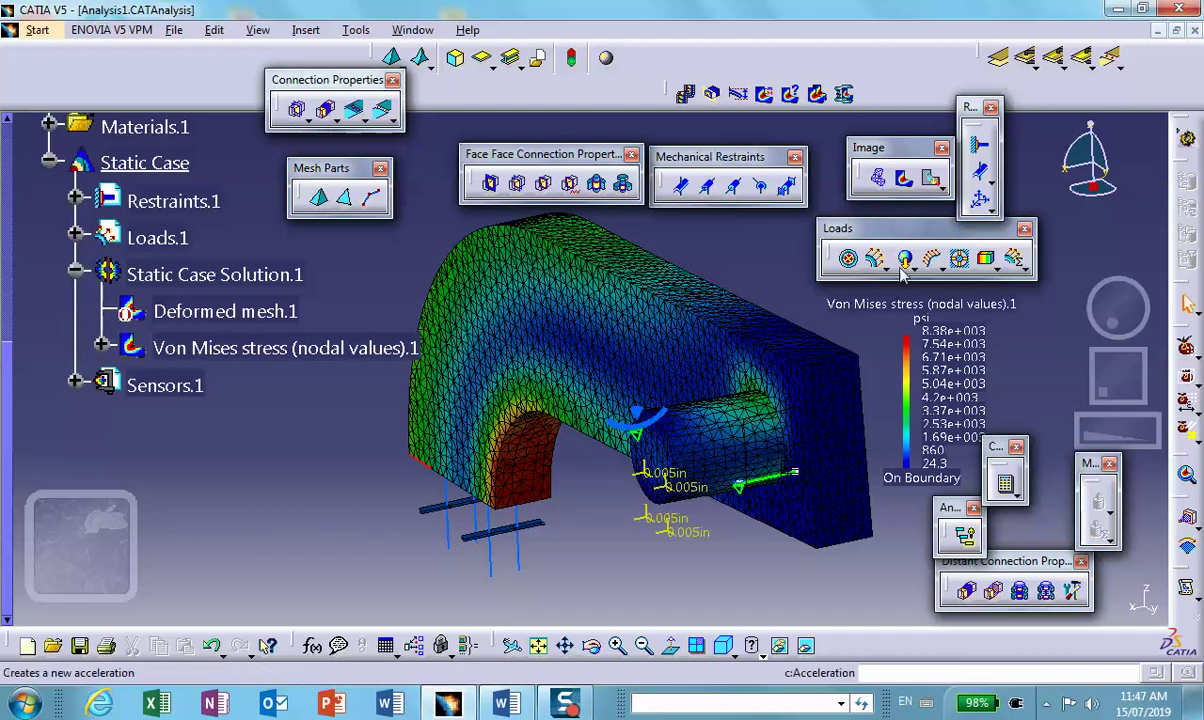
Step: Create and animate a translational displacement plot (max 0.00562 in), then return to the Word loading sketch
click(932, 182)
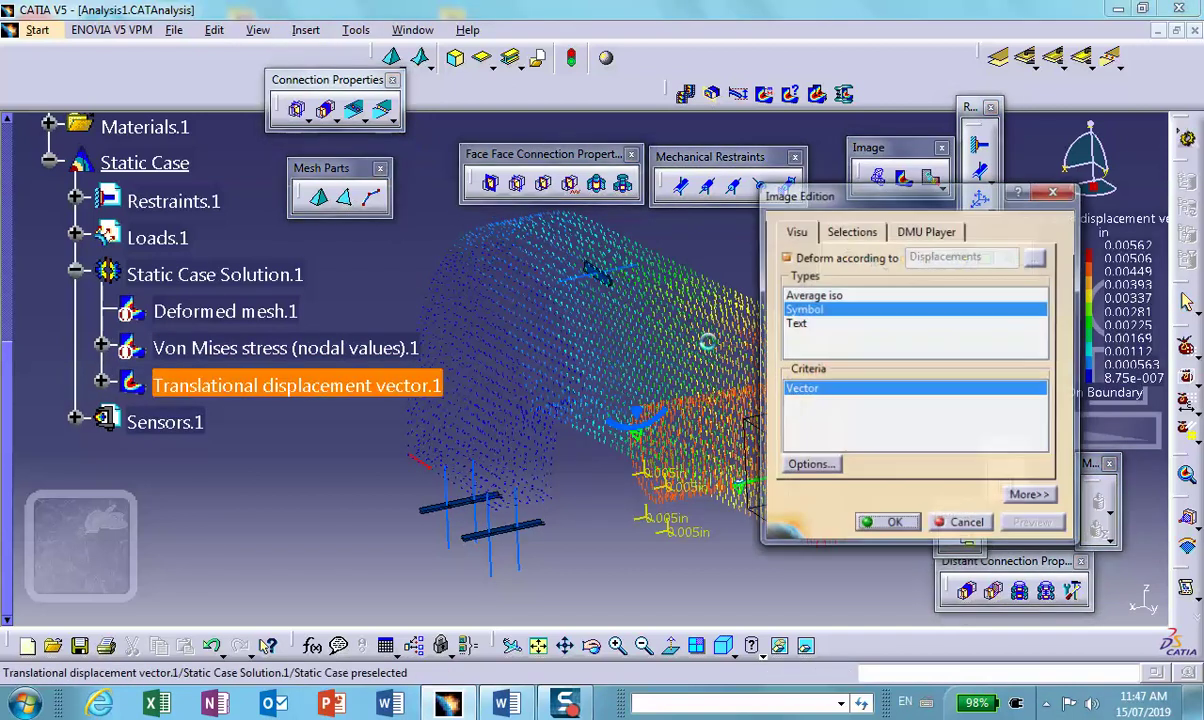
click(893, 526)
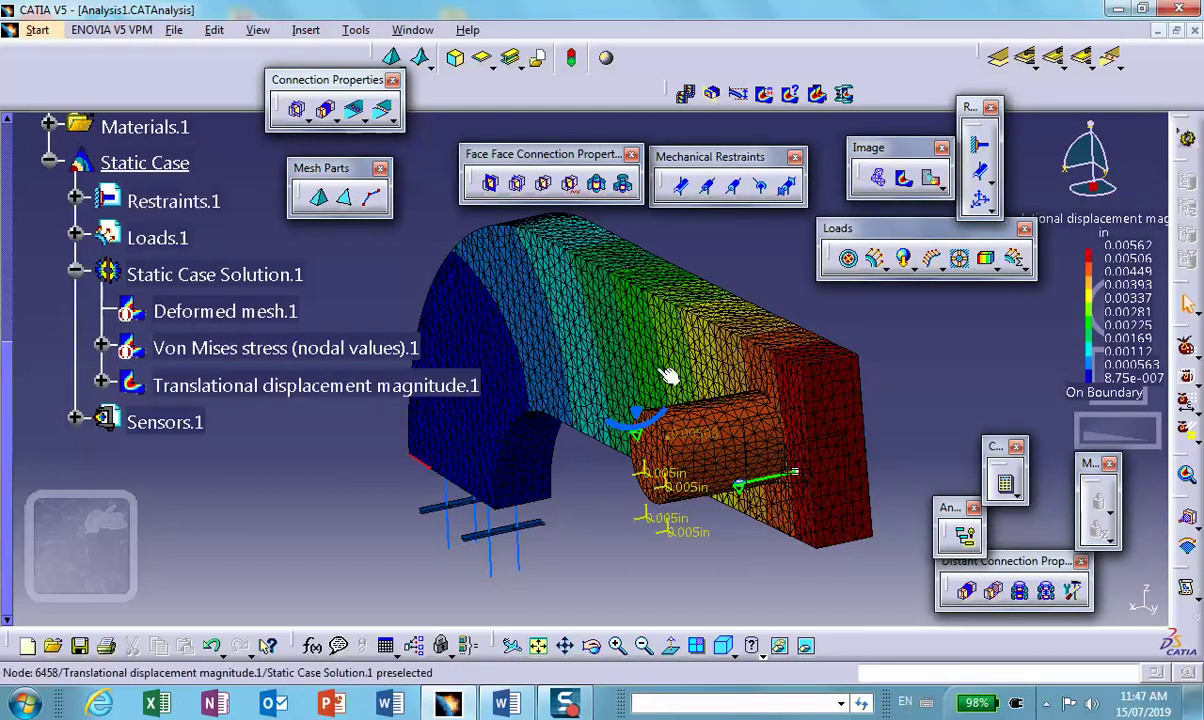
click(688, 96)
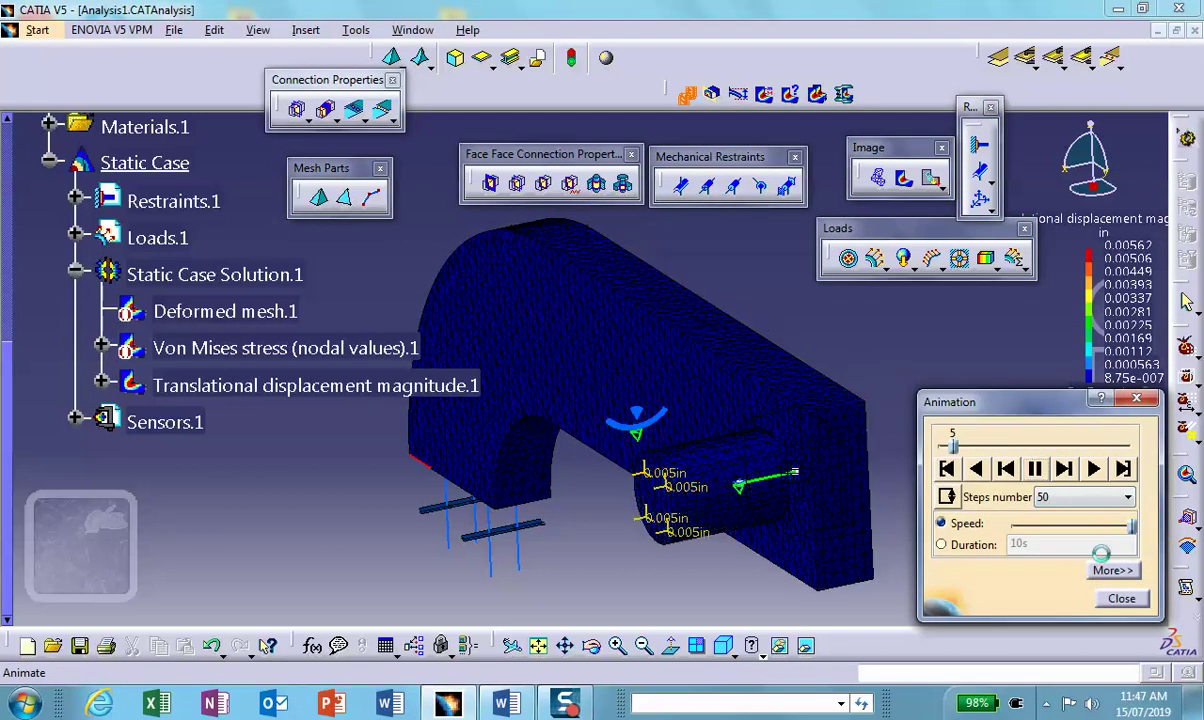
click(1121, 598)
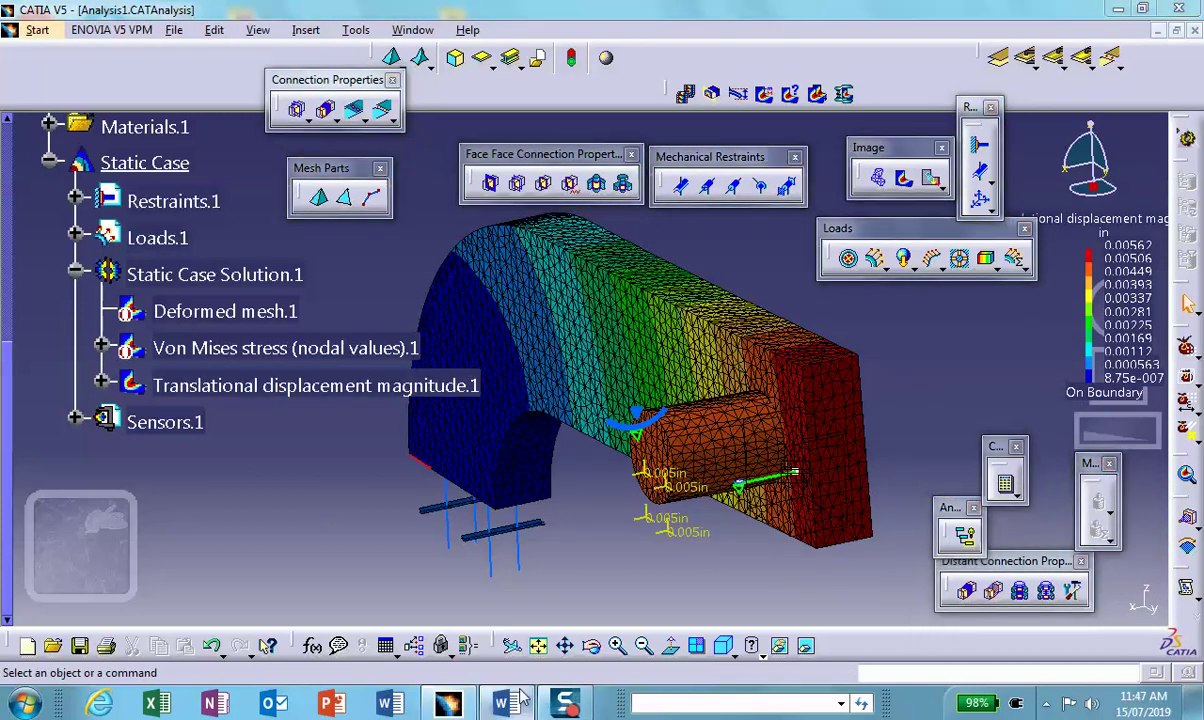
click(519, 627)
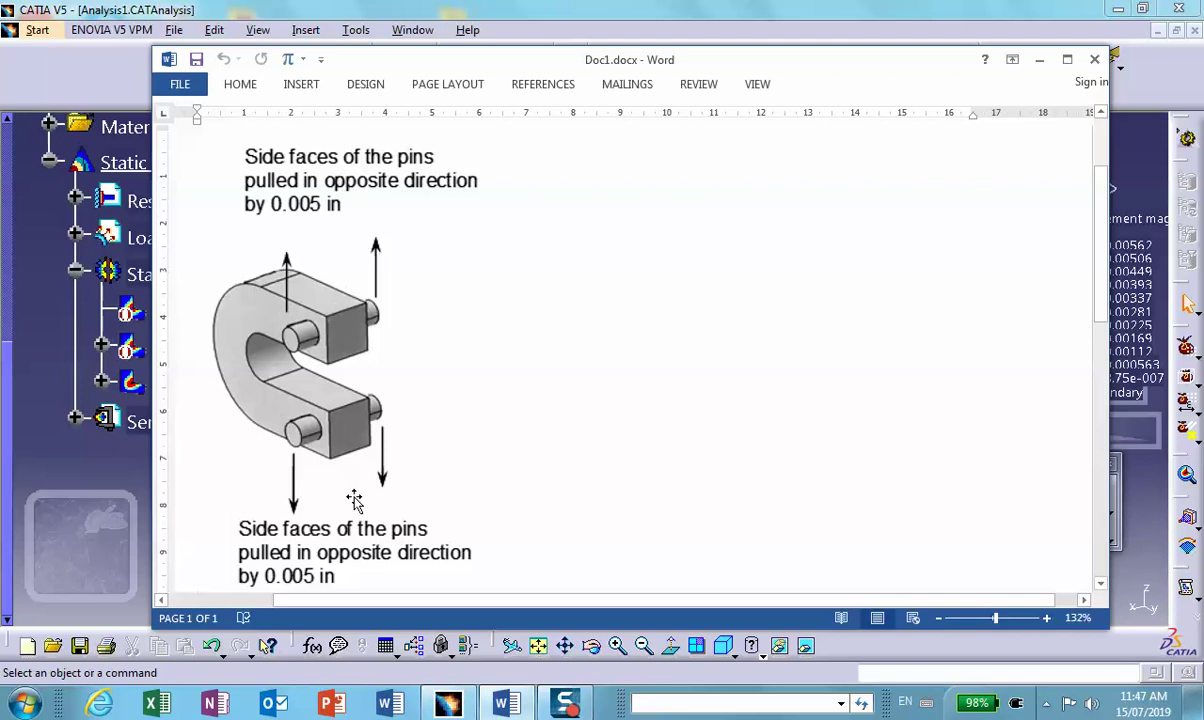
Step: Return to CATIA and deactivate the Translational displacement magnitude.1 plot
click(1039, 59)
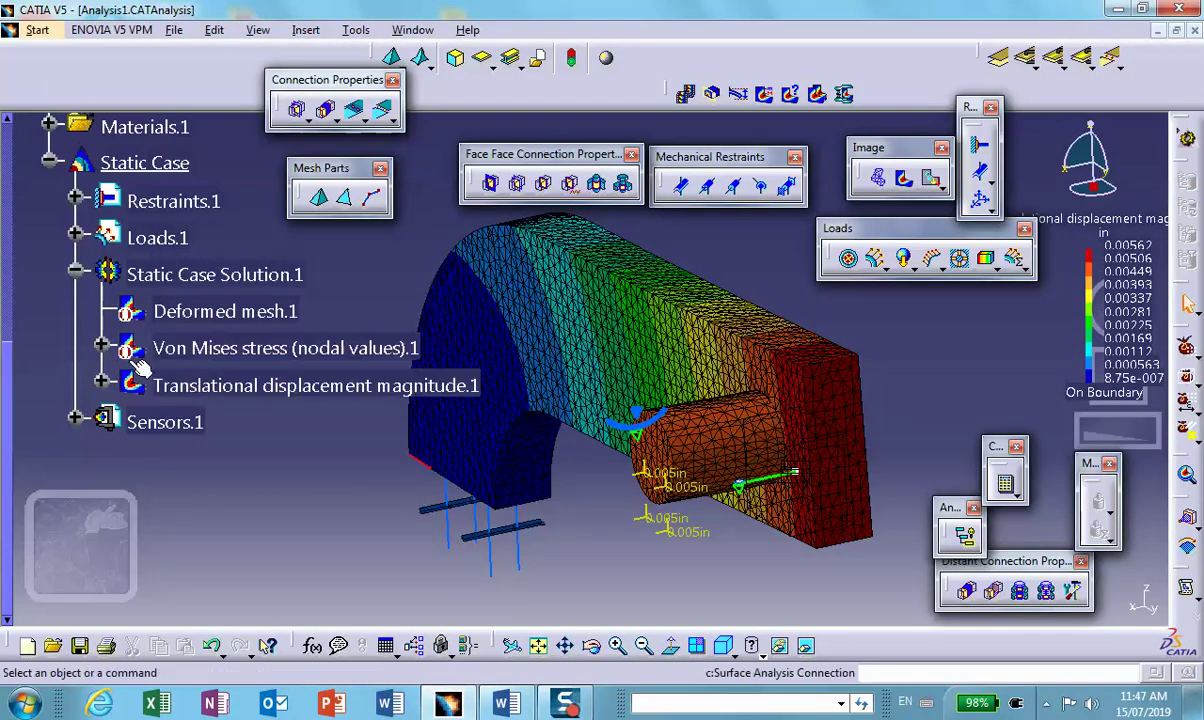
click(190, 385)
right_click(190, 385)
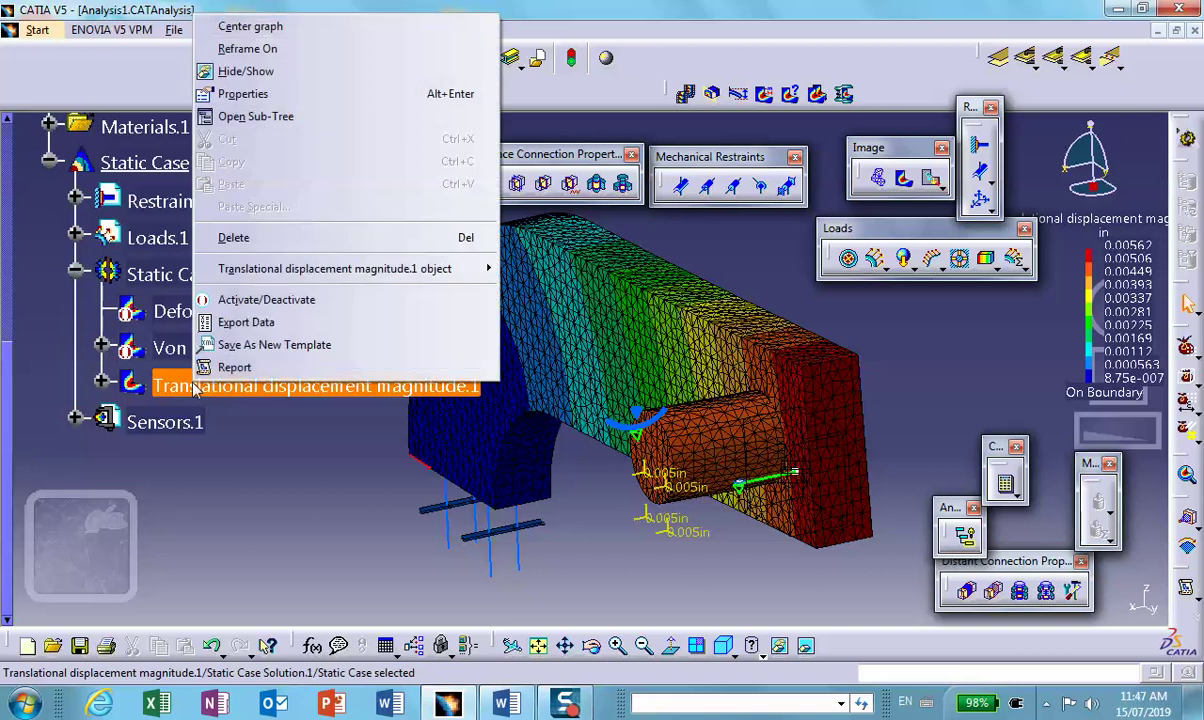
click(241, 300)
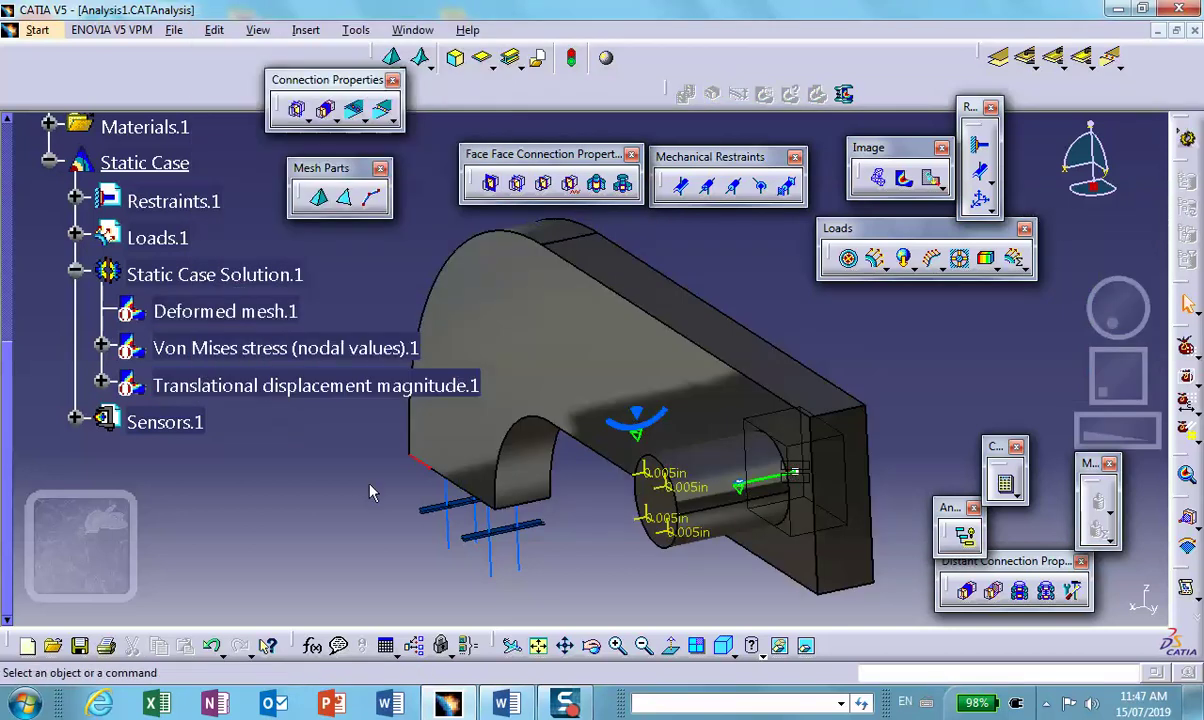
Step: Start a new Reaction Sensor under Sensors.1
right_click(170, 422)
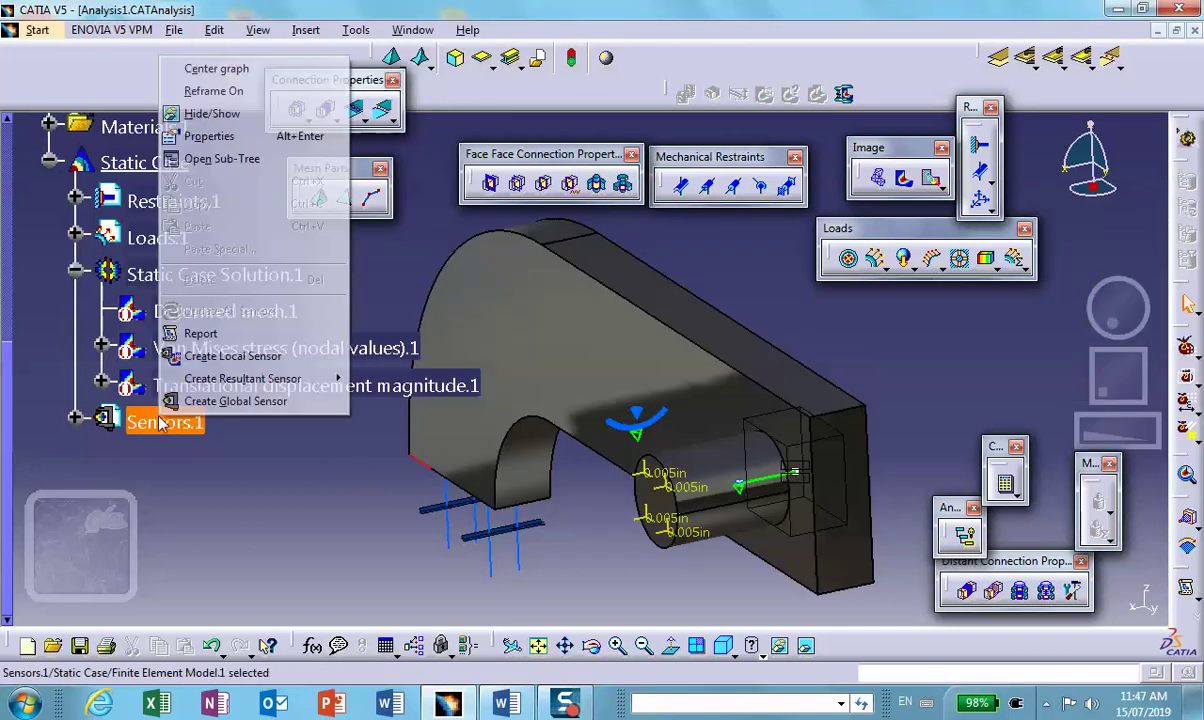
mouse_move(235, 387)
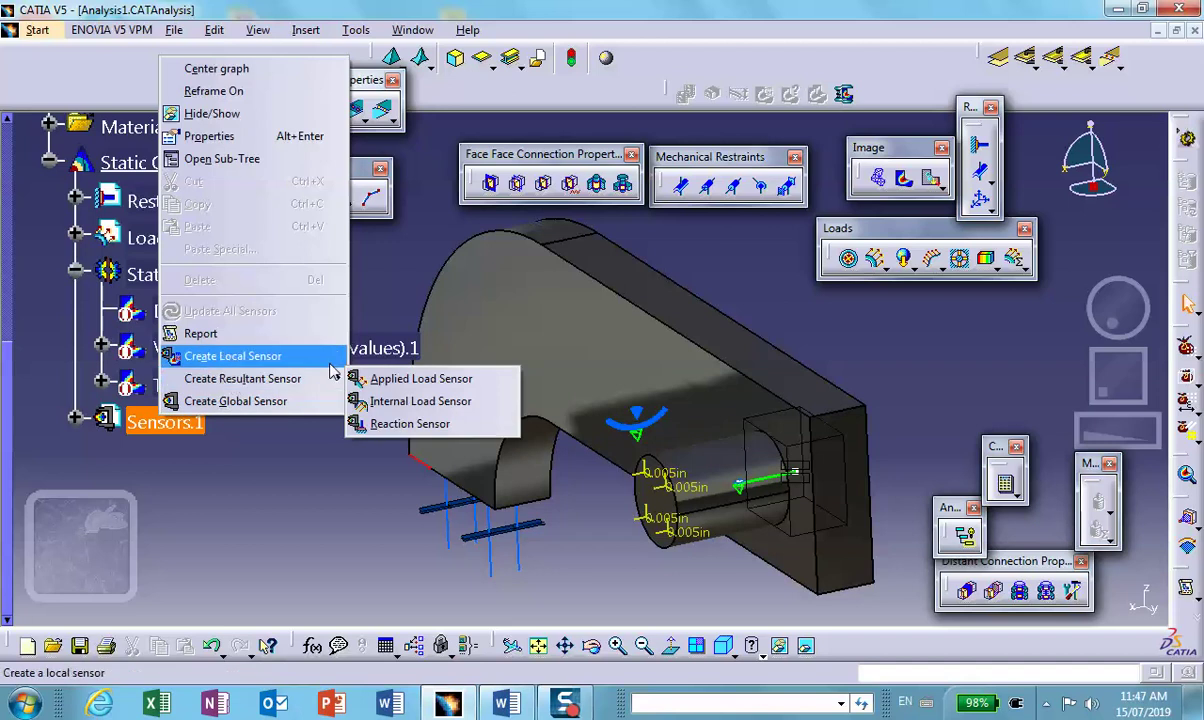
click(408, 424)
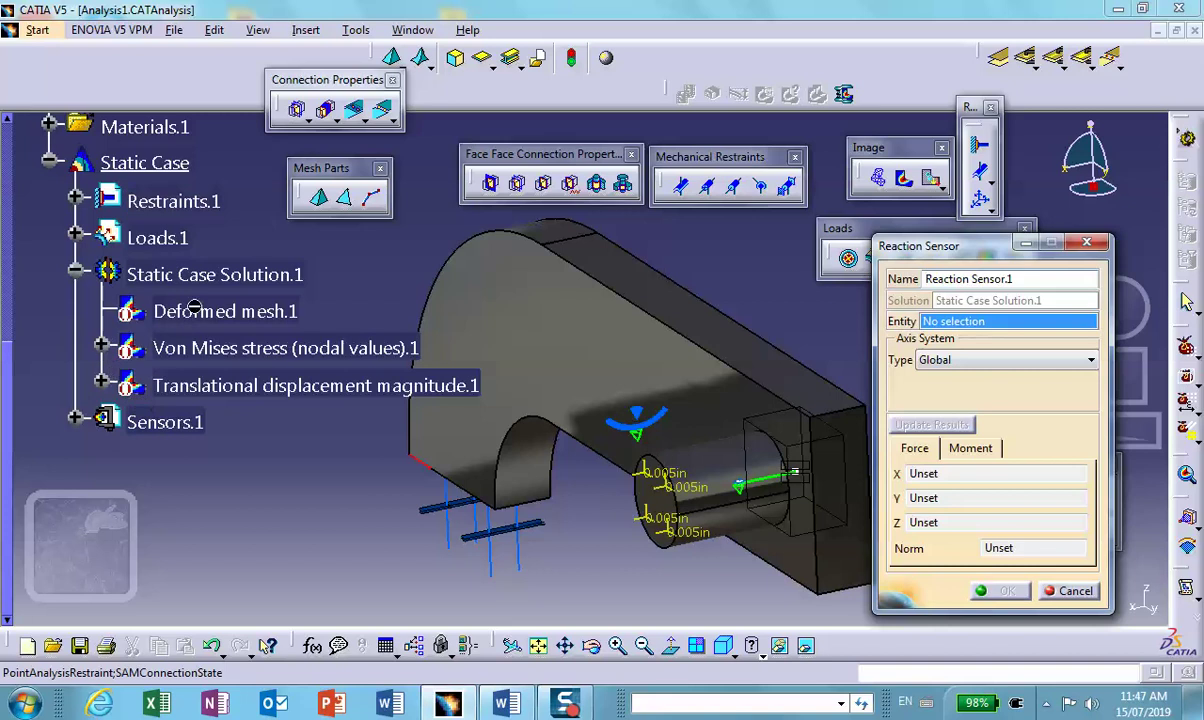
Step: Set User-defined Restraint.1 as the reaction sensor entity and compute its 197.647 lbf Z force
click(75, 201)
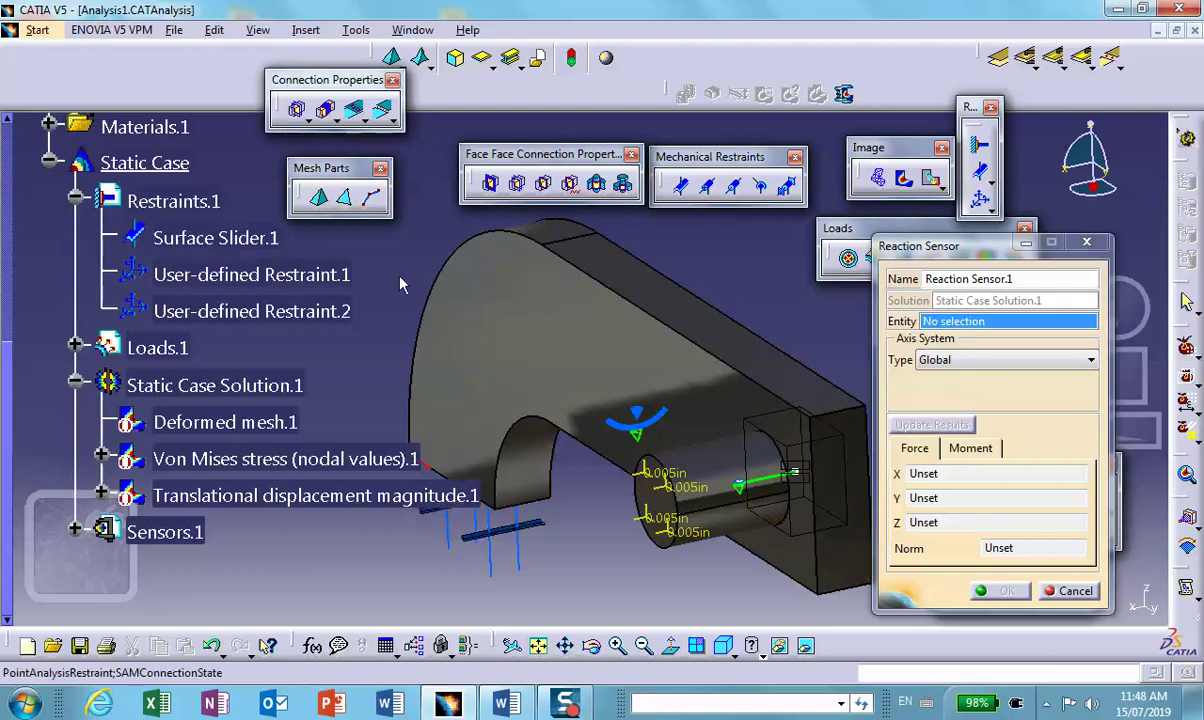
click(342, 273)
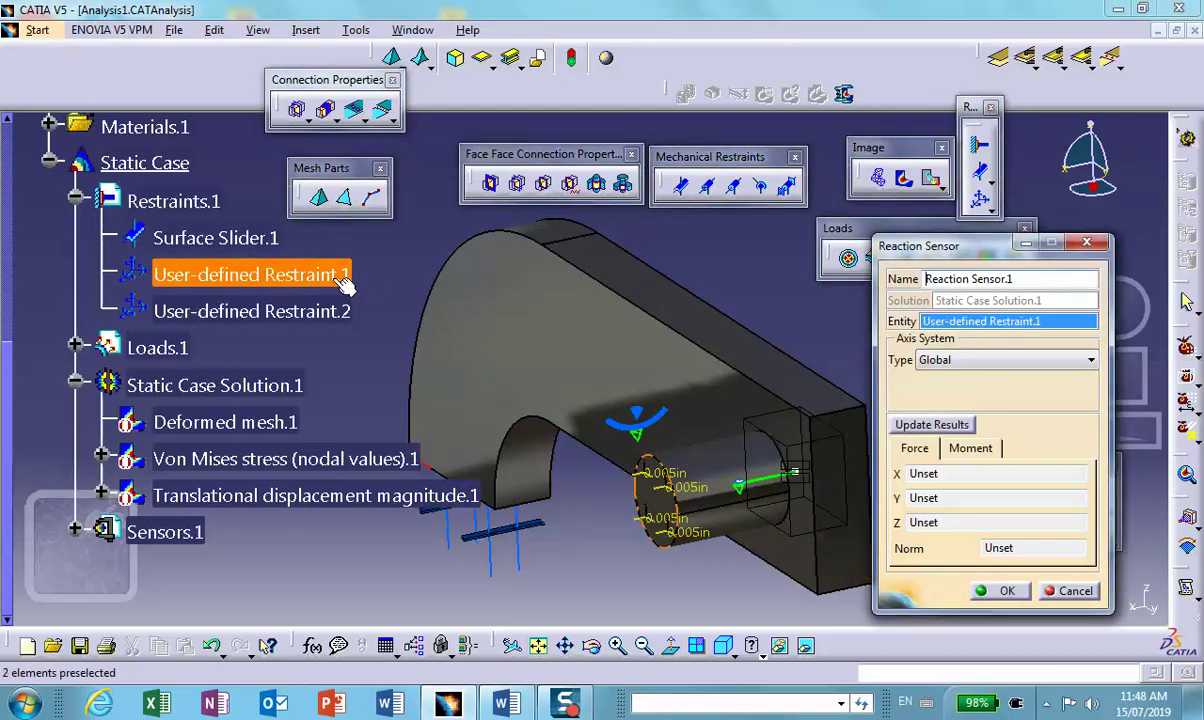
click(931, 425)
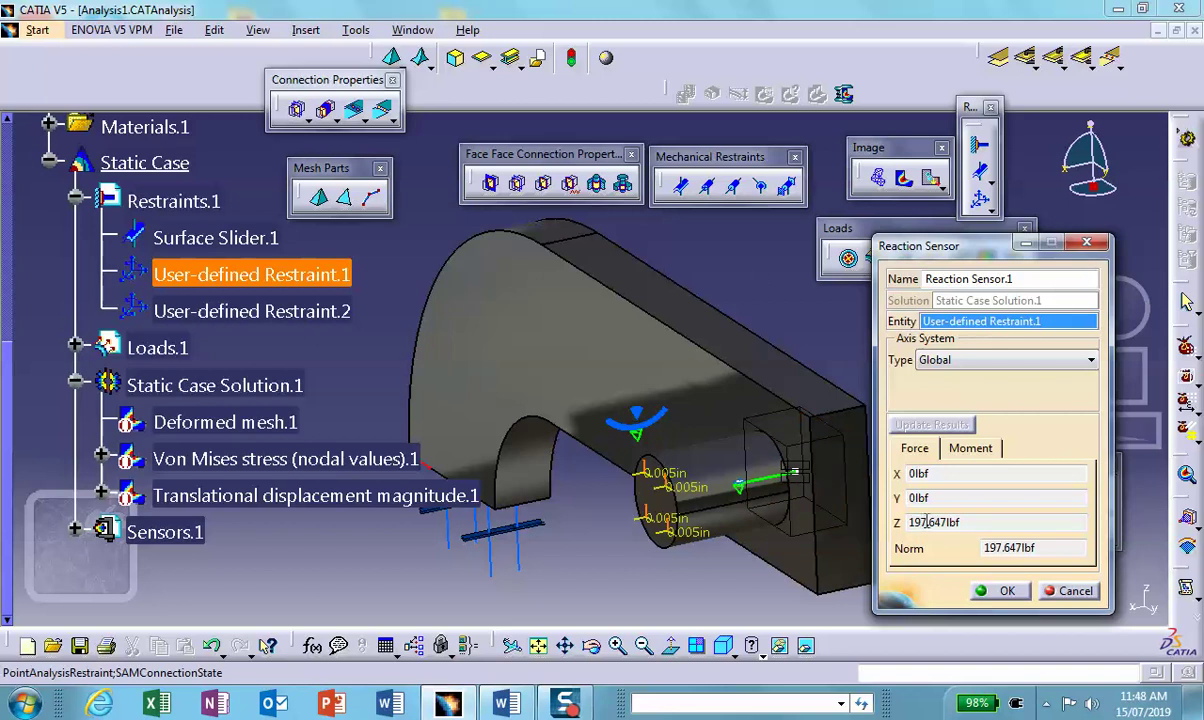
mouse_move(926, 521)
click(996, 591)
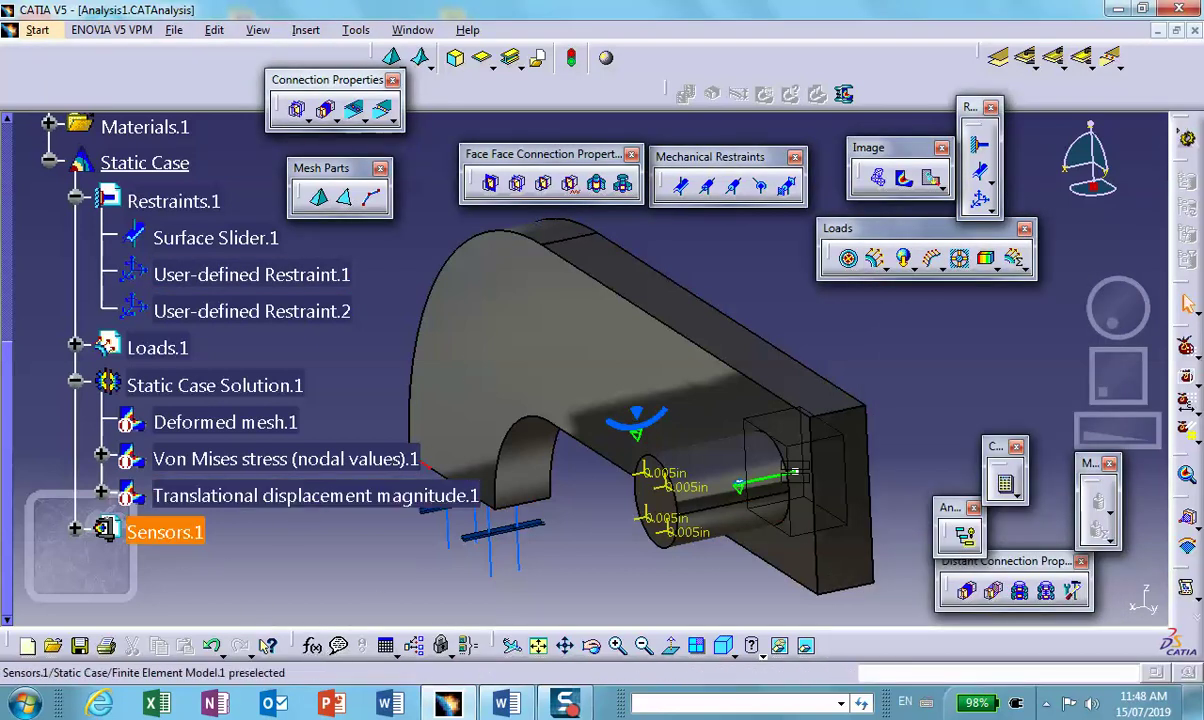
Step: Expand Reaction Sensor.1 to show Force.3 = 197.647lbf and moments -18.305 and -33.497 Nxm, then save
scroll(166, 453, down, 2)
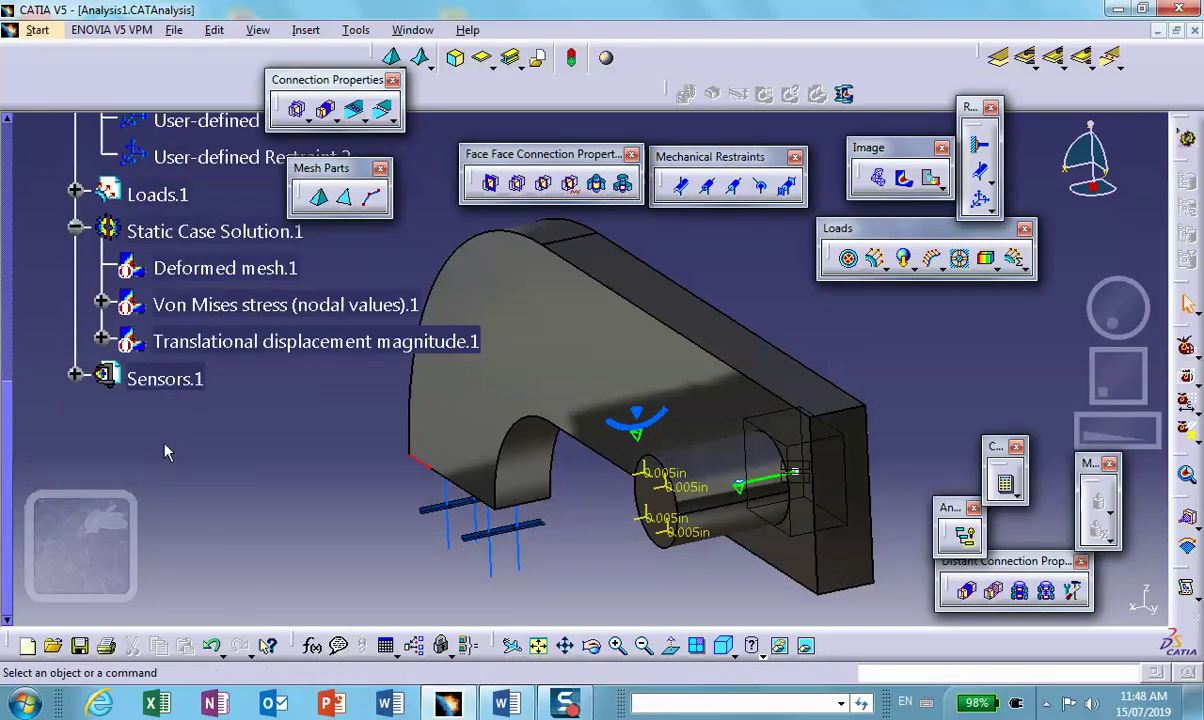
click(75, 373)
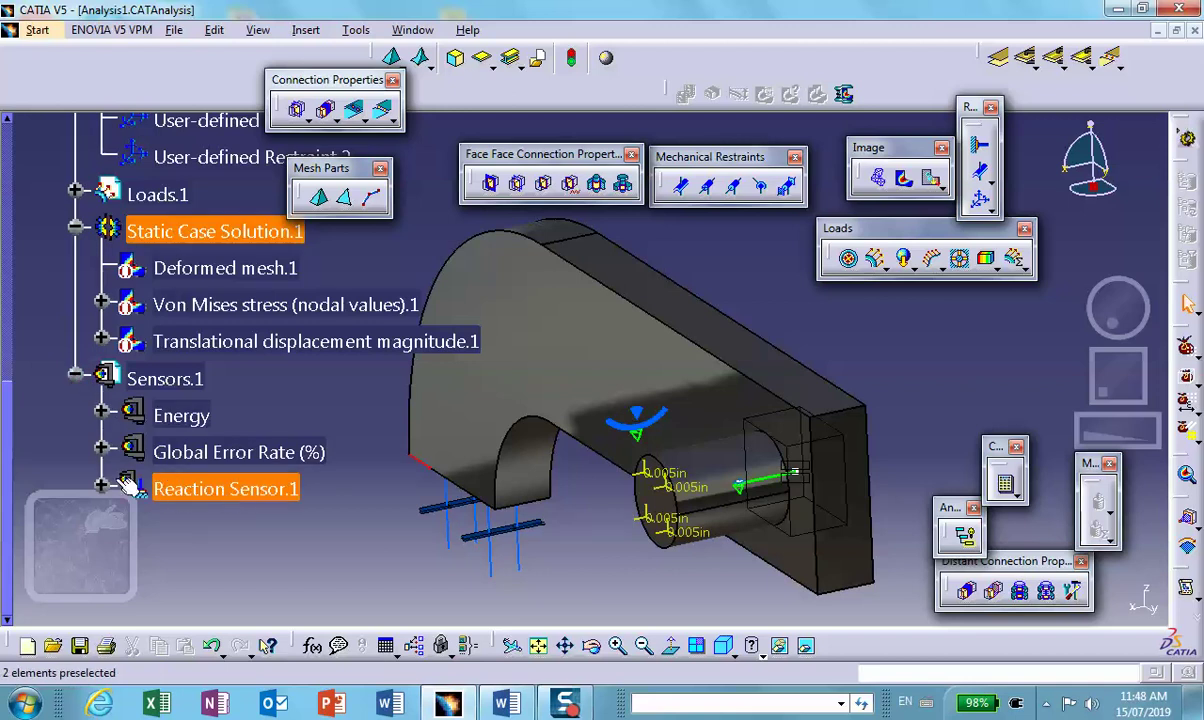
scroll(165, 430, down, 1)
scroll(165, 430, down, 2)
click(100, 334)
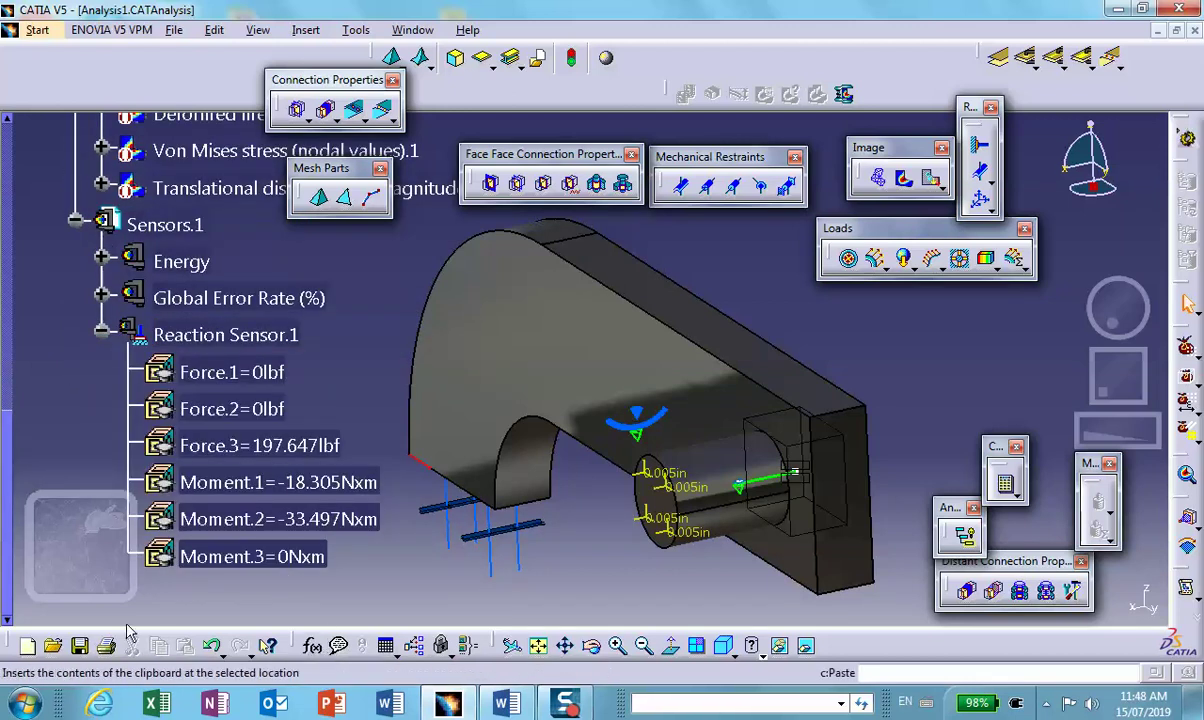
click(80, 645)
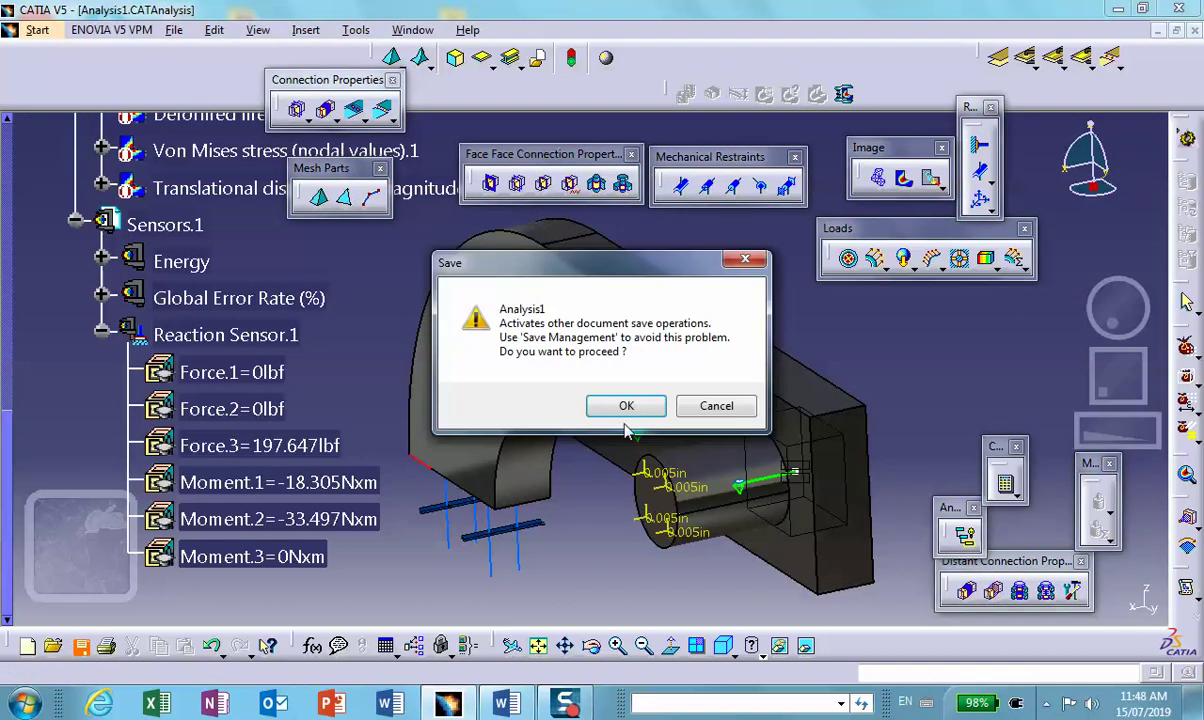